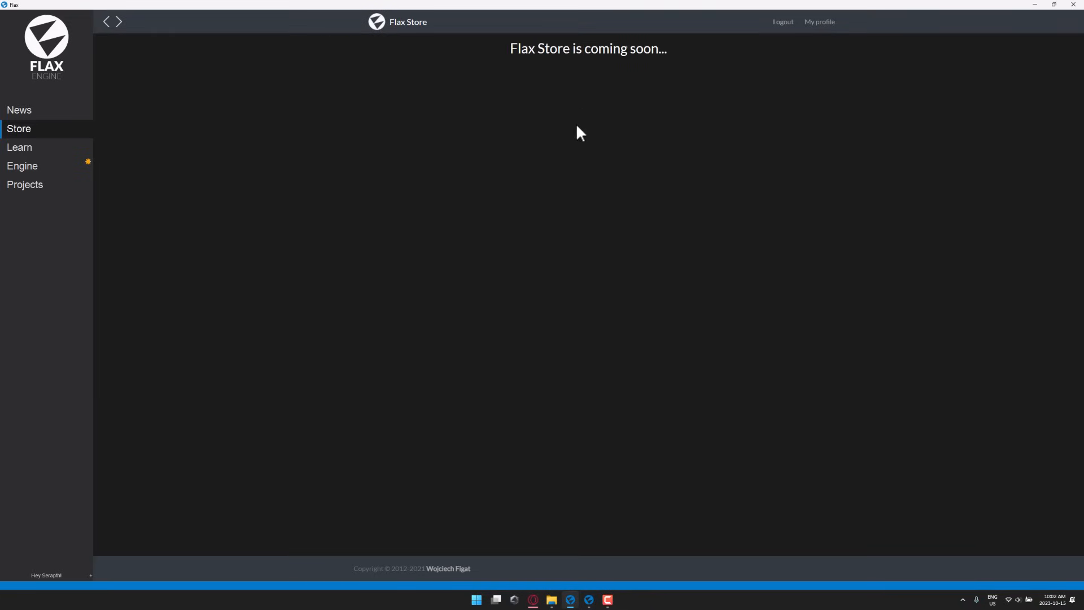
# Start a new project from the Basic Scene template and set its folder to c:\temp.
pyautogui.click(26, 185)
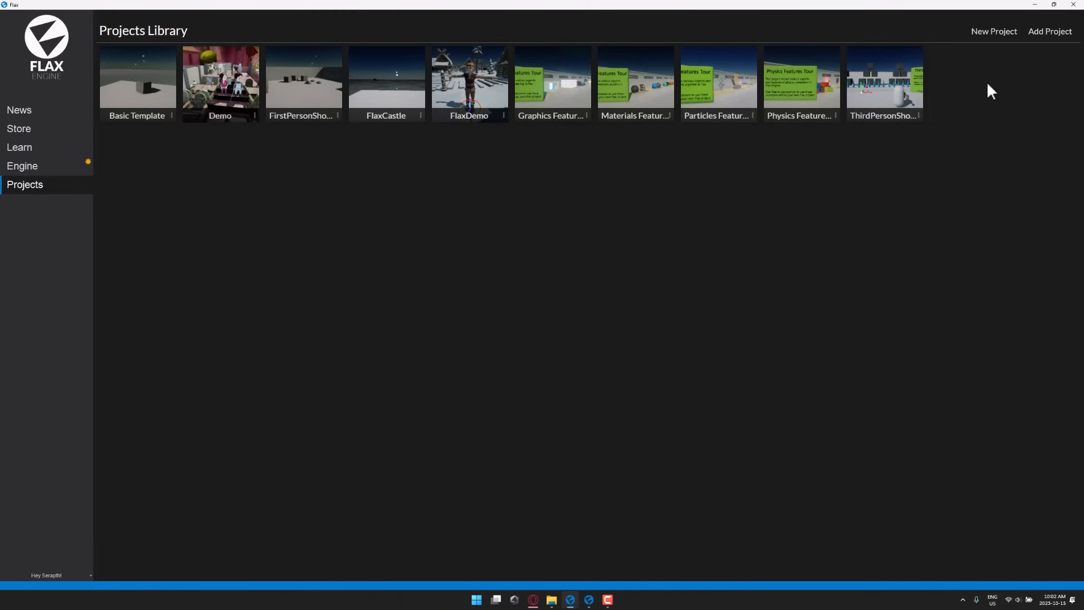
pyautogui.click(995, 32)
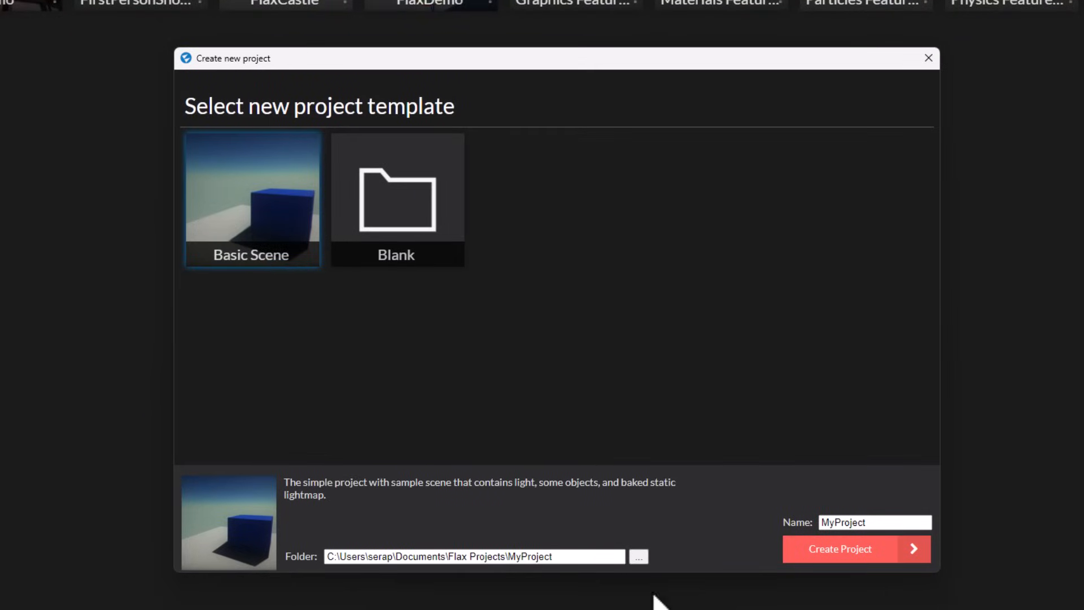
pyautogui.click(609, 559)
pyautogui.hotkey('ctrl', 'a')
pyautogui.write('c:\temp')
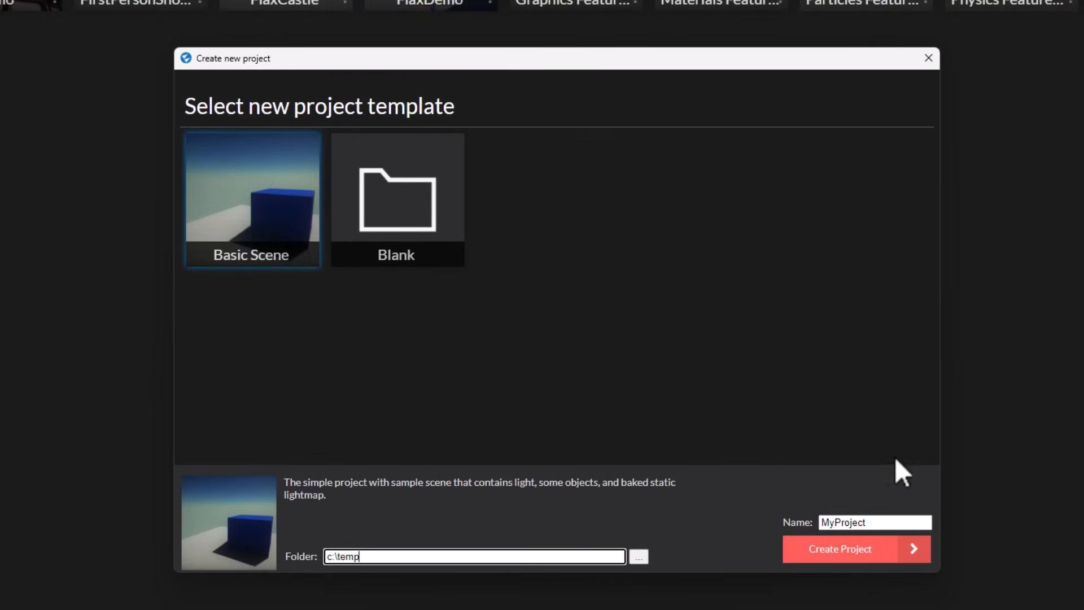
# Name the project FlaxDemoProject, create it, and open it from the projects library.
pyautogui.click(900, 520)
pyautogui.hotkey('ctrl', 'a')
pyautogui.write('FlaxDemoProject')
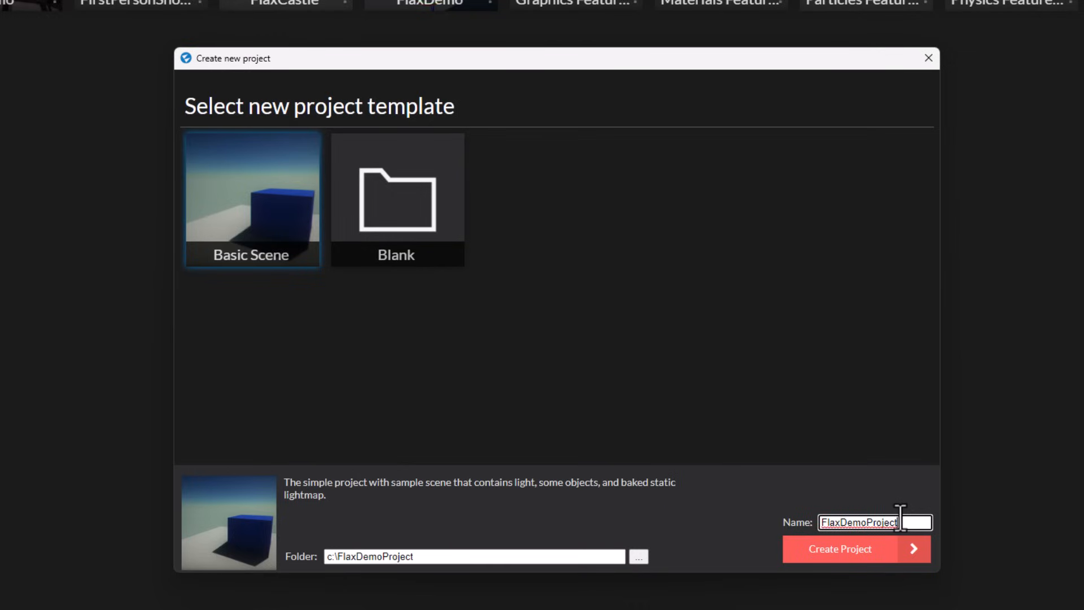
pyautogui.click(884, 550)
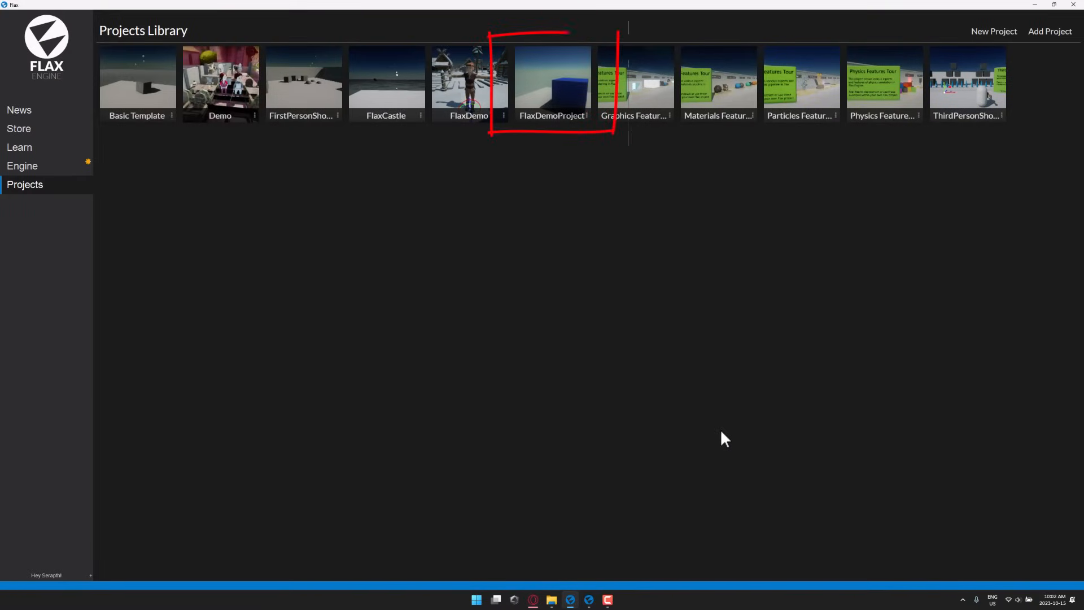
pyautogui.click(562, 89)
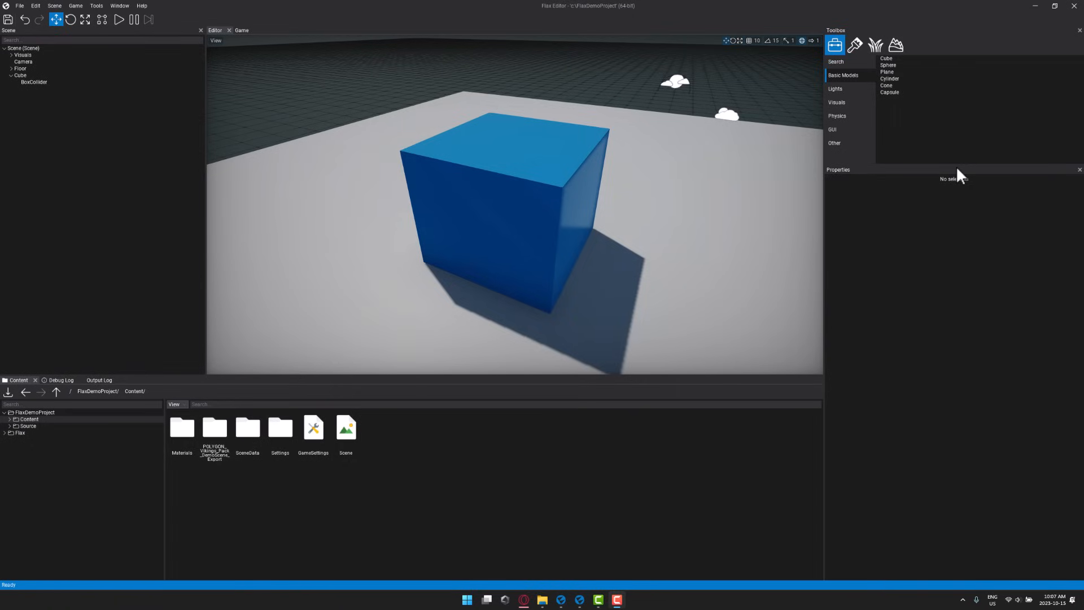
# Fly the editor camera around the blue cube to examine the default scene from different angles.
pyautogui.moveTo(505, 314); pyautogui.dragTo(474, 285, button='right')
pyautogui.press('d')
pyautogui.press('s')
pyautogui.press('w')
pyautogui.press('e')
pyautogui.press('q')
pyautogui.press('w')
pyautogui.press('s')
pyautogui.press('a')
pyautogui.press('w')
pyautogui.press('d')
pyautogui.press('w')
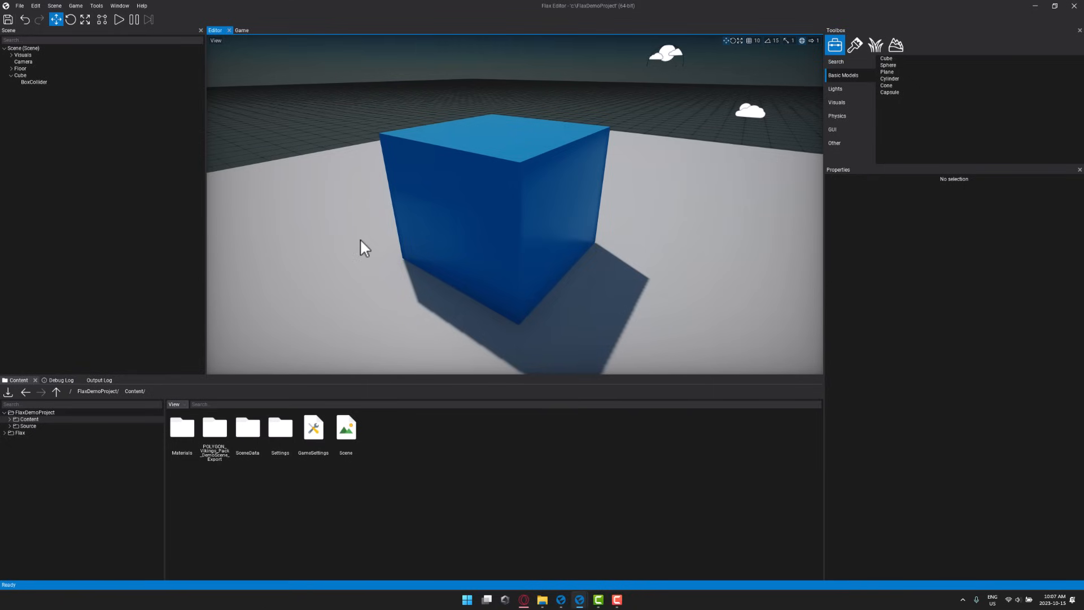
pyautogui.moveTo(387, 232); pyautogui.dragTo(388, 232, button='right')
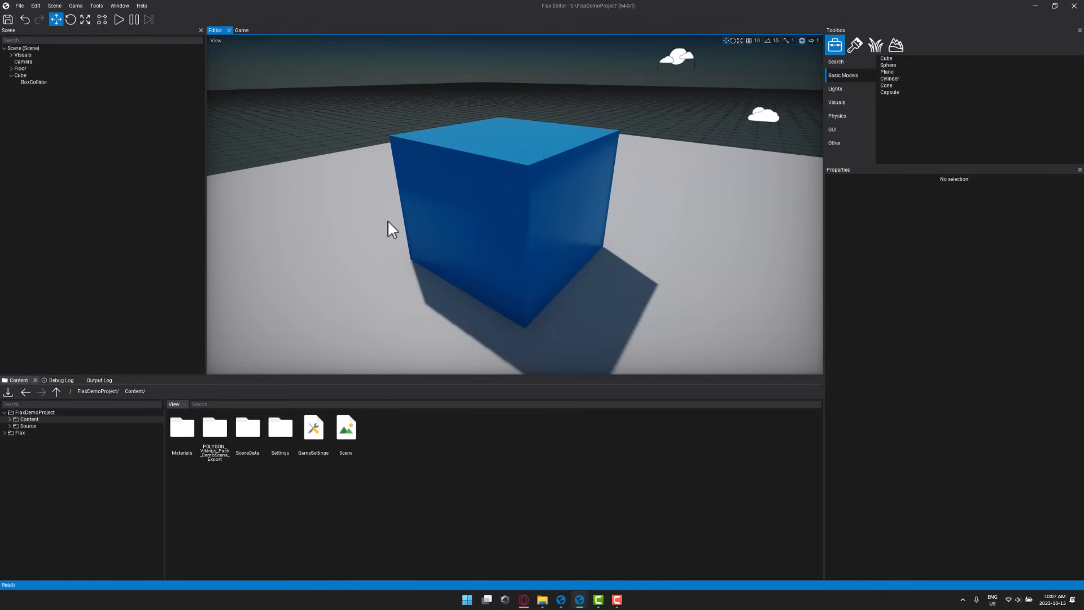
pyautogui.moveTo(503, 256); pyautogui.dragTo(506, 235, button='right')
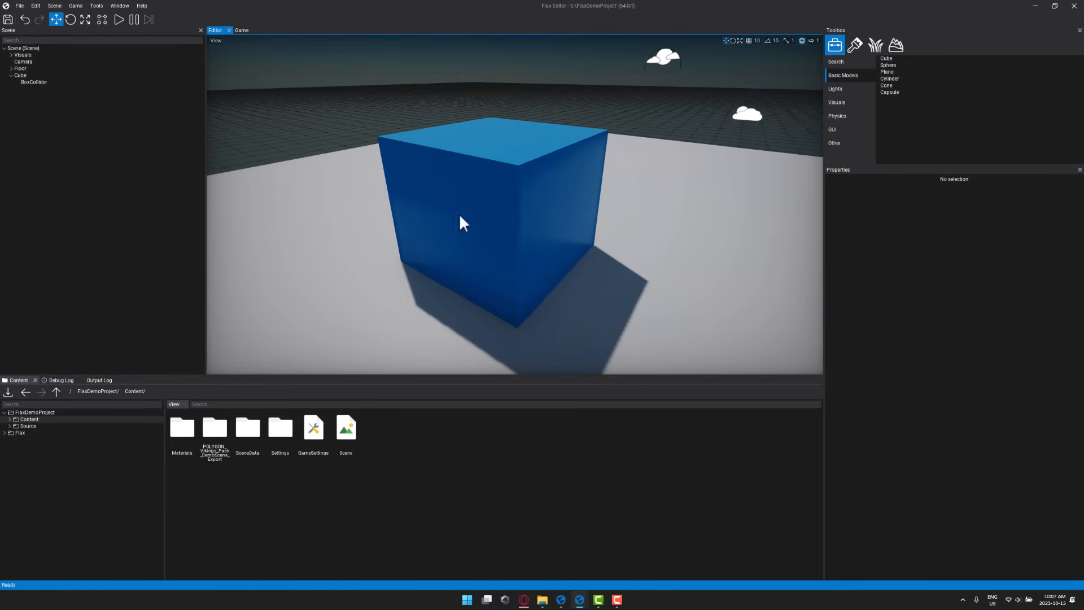
# Preview the scene in the Game view, dock that view beside the Editor view, and return it to the shared tab group.
pyautogui.click(242, 30)
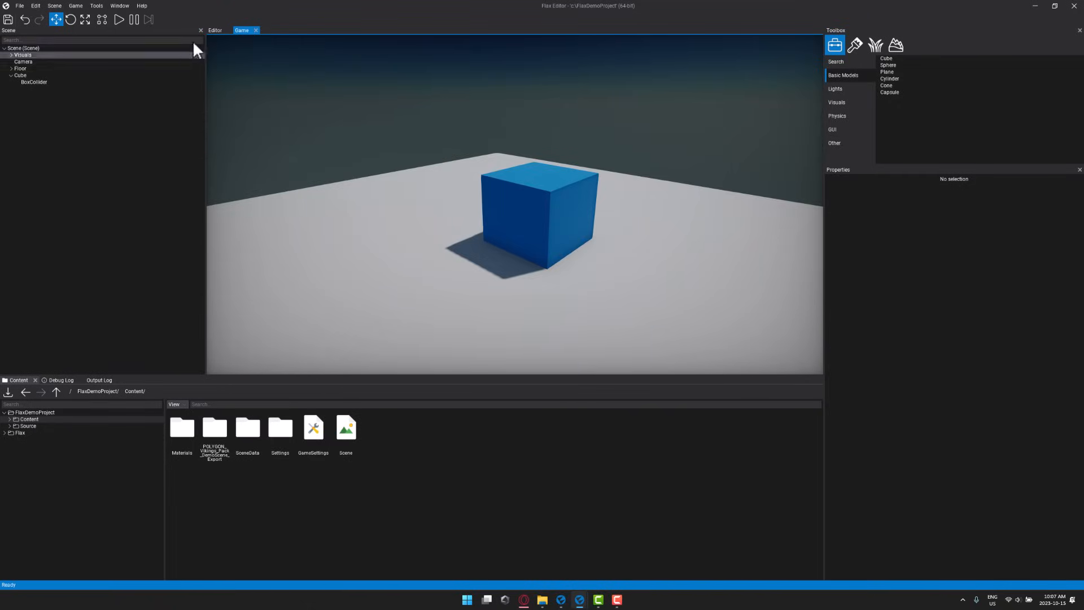
pyautogui.click(215, 30)
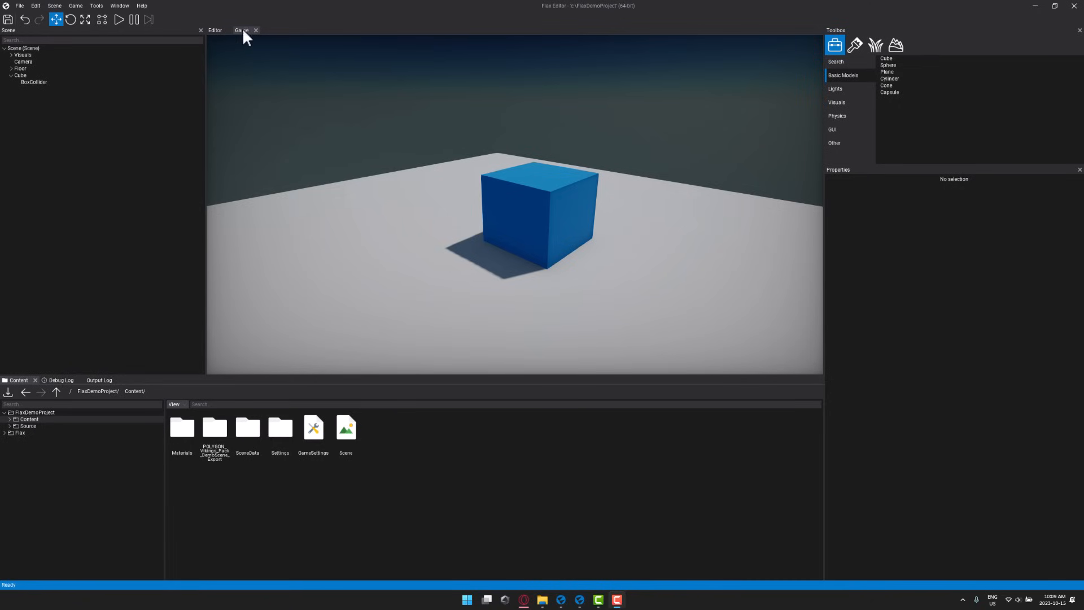
pyautogui.moveTo(238, 33); pyautogui.dragTo(811, 198)
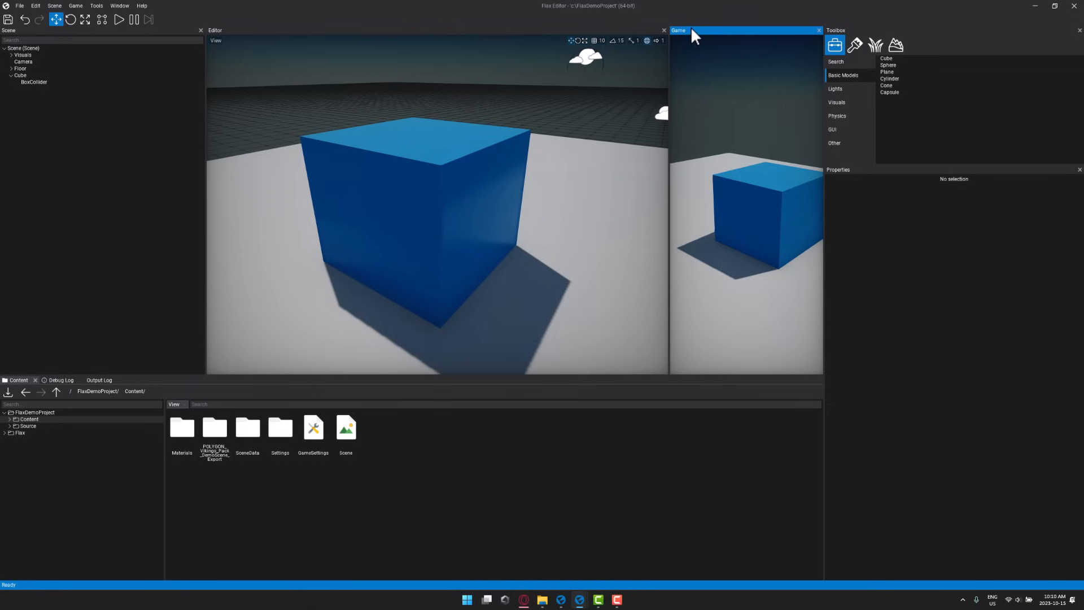
pyautogui.moveTo(699, 32); pyautogui.dragTo(518, 202)
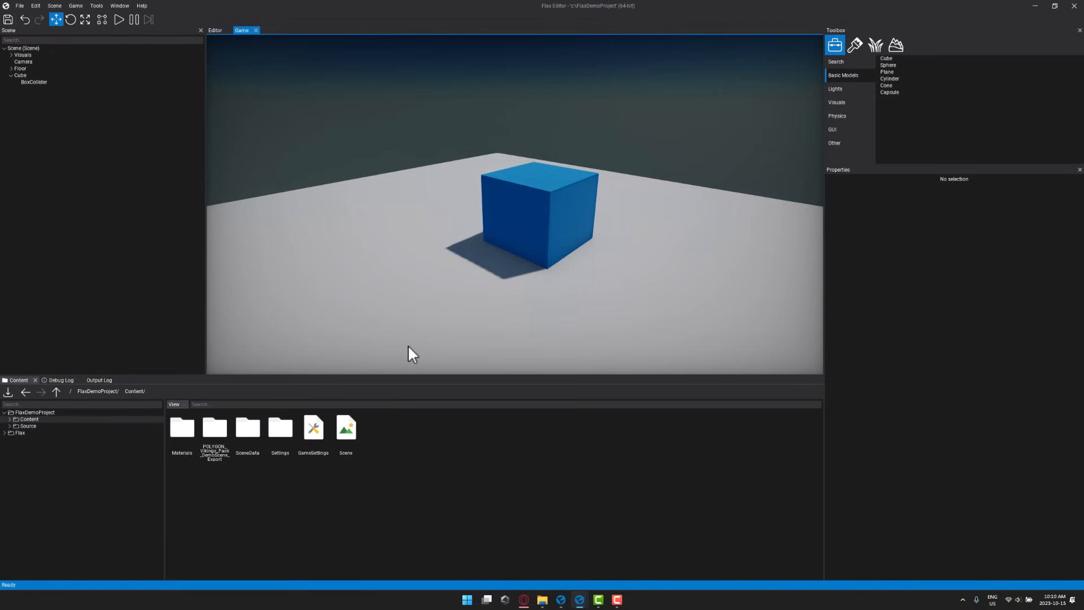
# Bring POLYGON_Vikings_Pack_DemoScene_Export.fbx from the Source_Files folder in File Explorer into the project's Content folder.
pyautogui.click(9, 420)
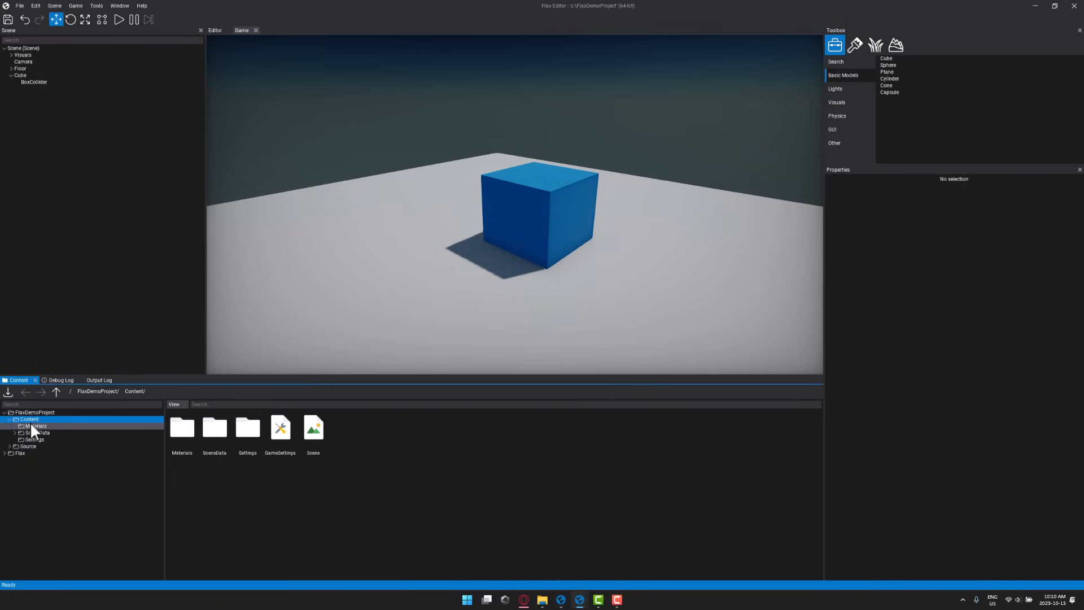
pyautogui.click(392, 477)
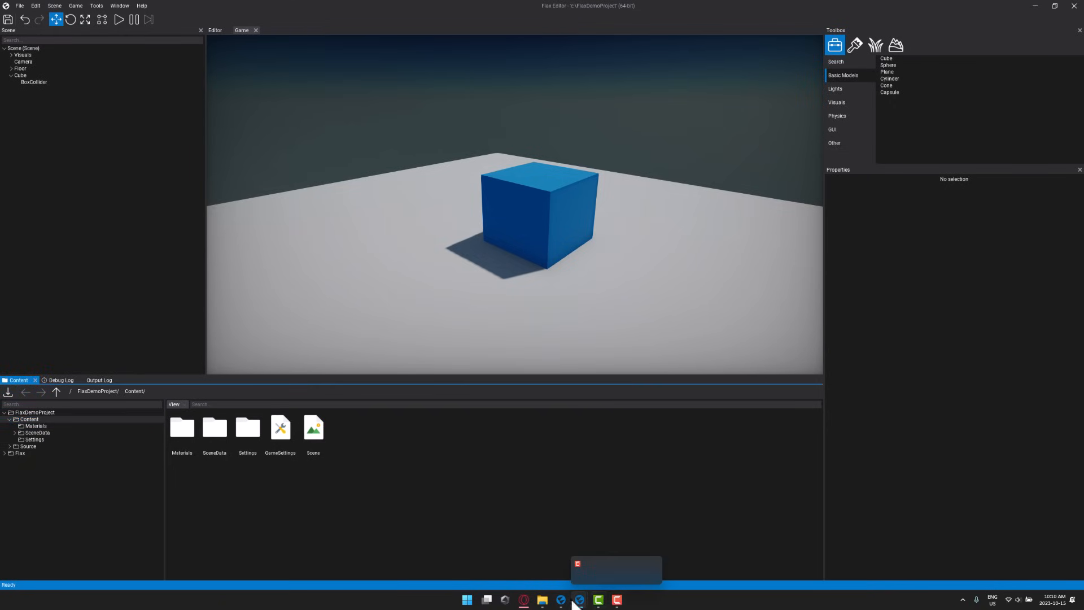
pyautogui.moveTo(542, 600)
pyautogui.click(582, 562)
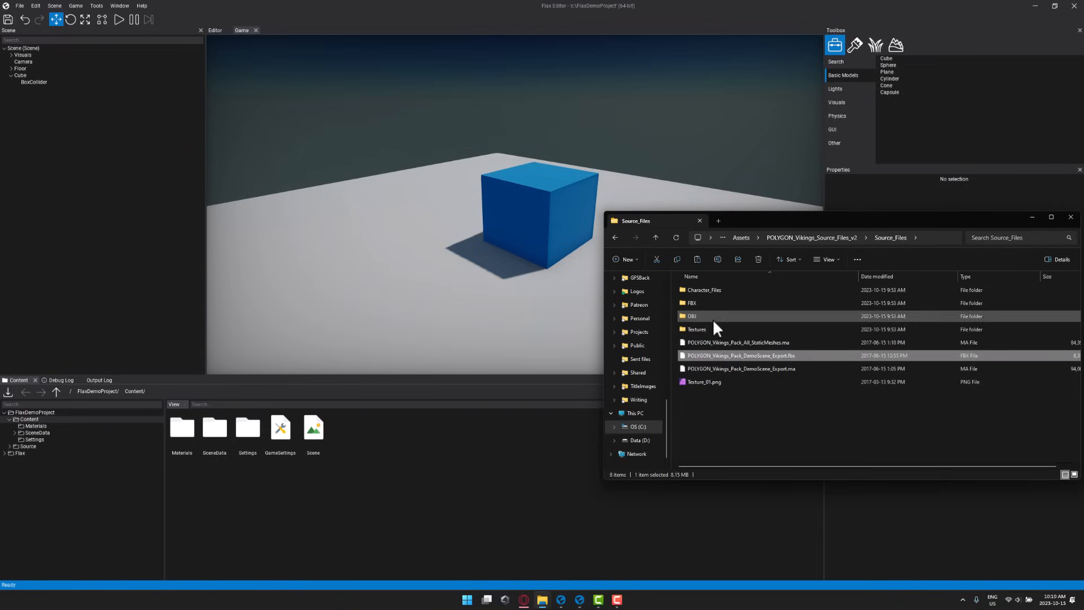
pyautogui.click(774, 404)
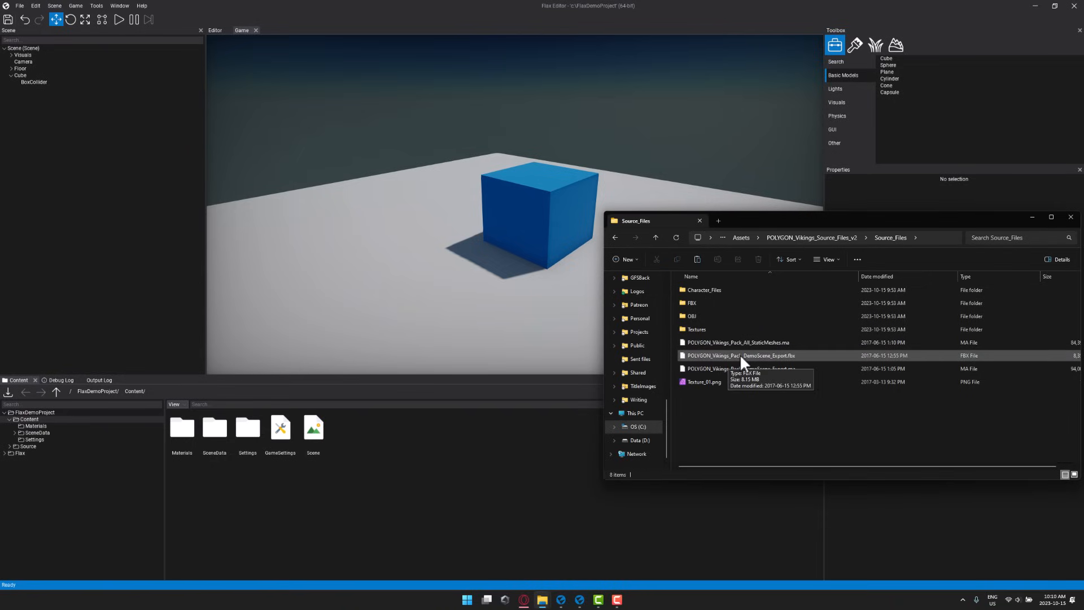
pyautogui.moveTo(740, 354); pyautogui.dragTo(323, 504)
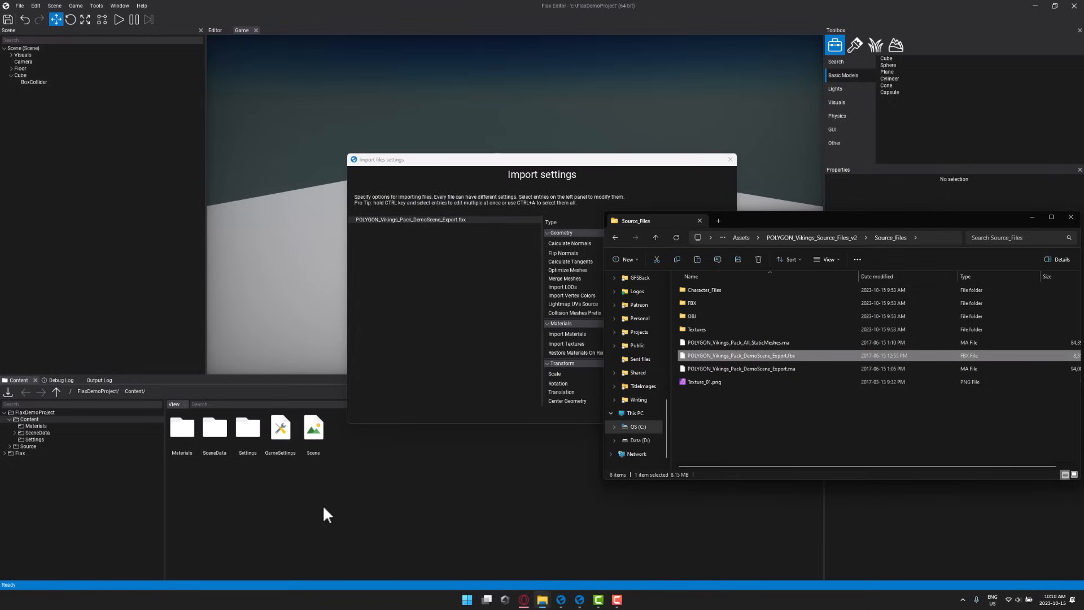
# Review the import settings and import the Vikings demo scene as type Model with materials and textures included.
pyautogui.click(579, 151)
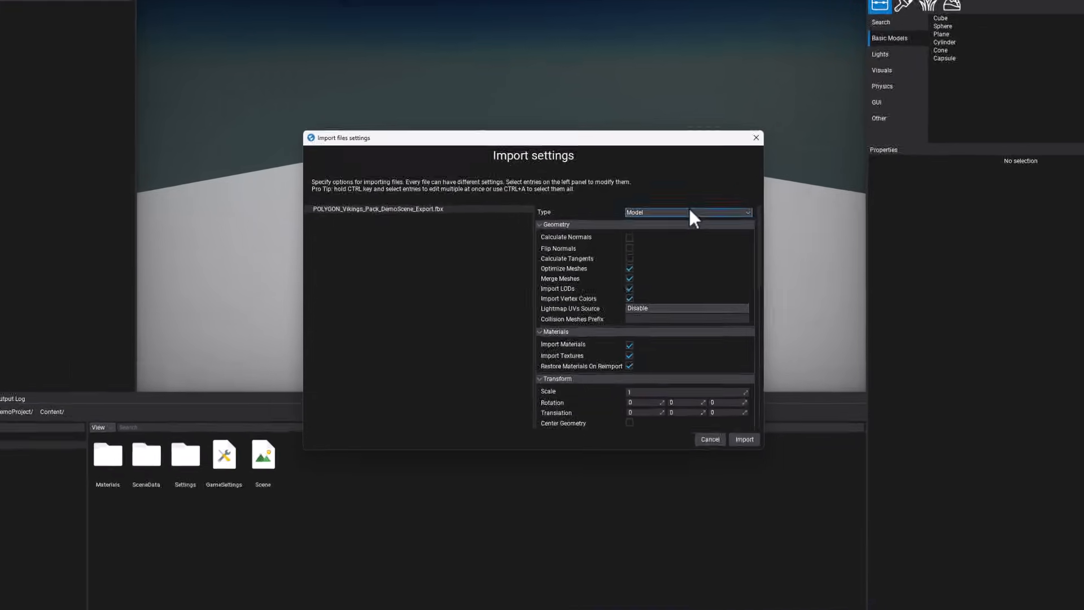
pyautogui.click(674, 222)
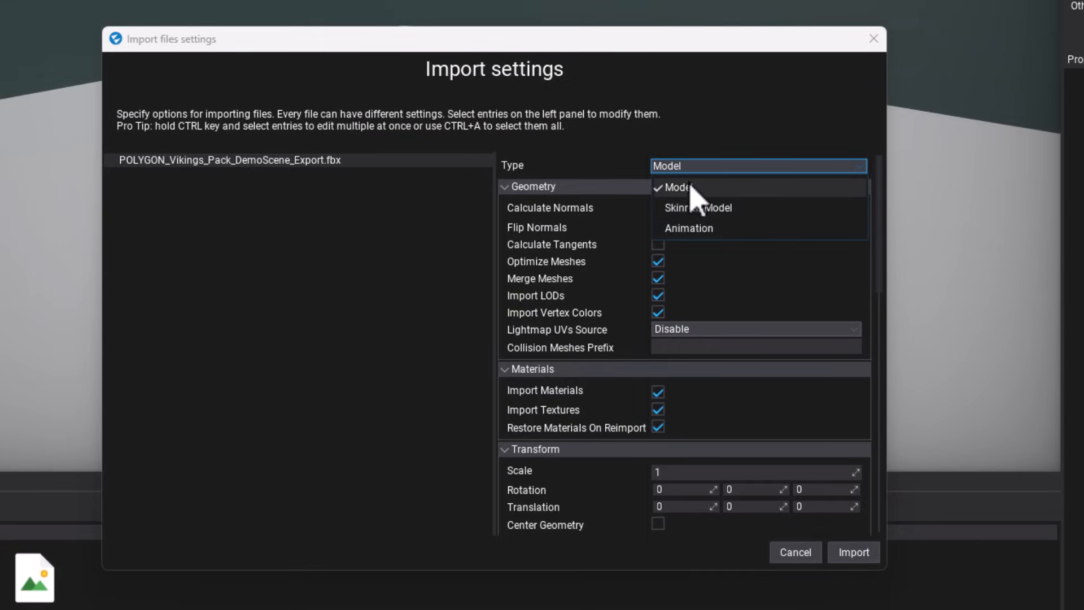
pyautogui.click(571, 165)
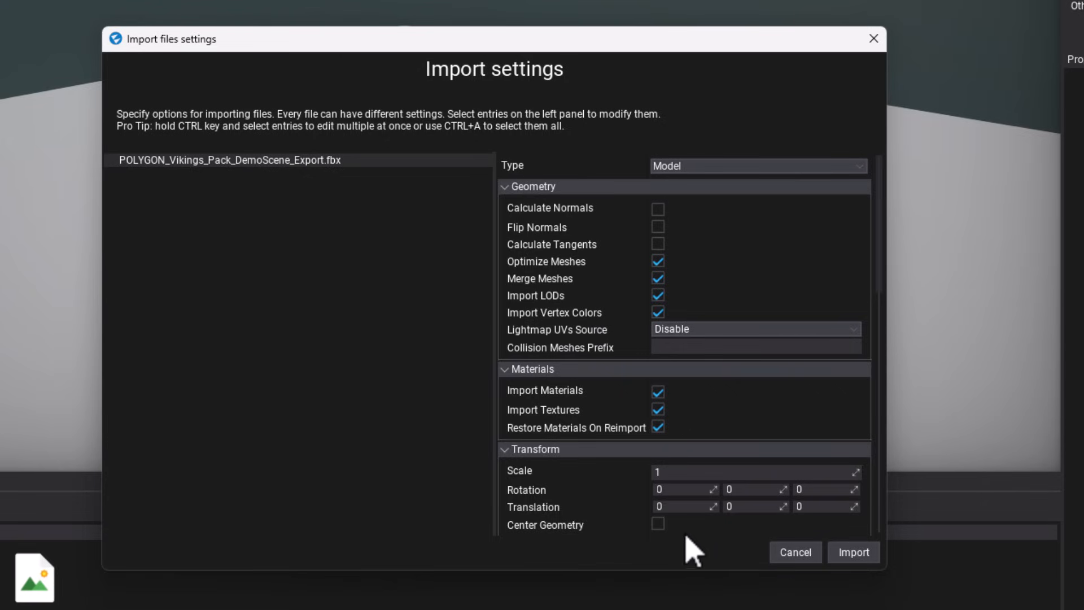
pyautogui.scroll(-5, 605, 476)
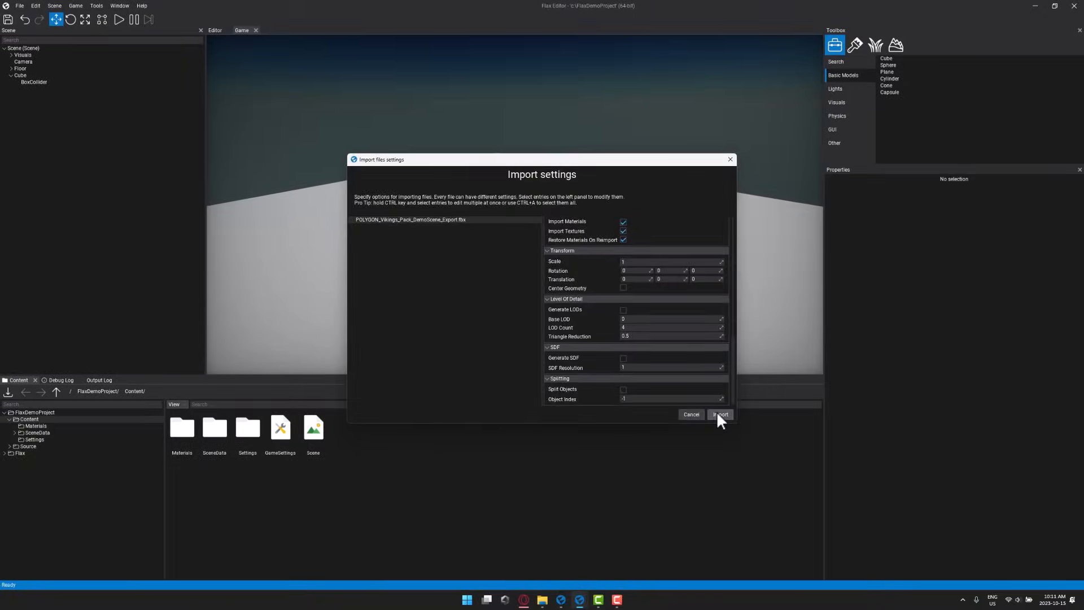
pyautogui.click(717, 414)
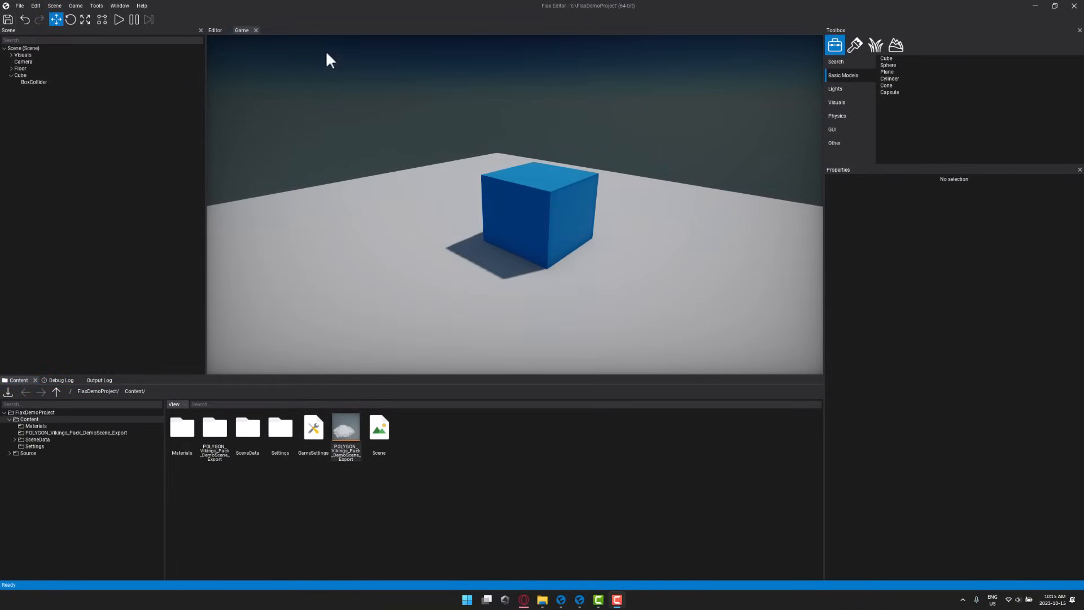
# Replace the blue cube in the editor scene with the imported POLYGON_Vikings_Pack_DemoScene_Export model.
pyautogui.click(217, 31)
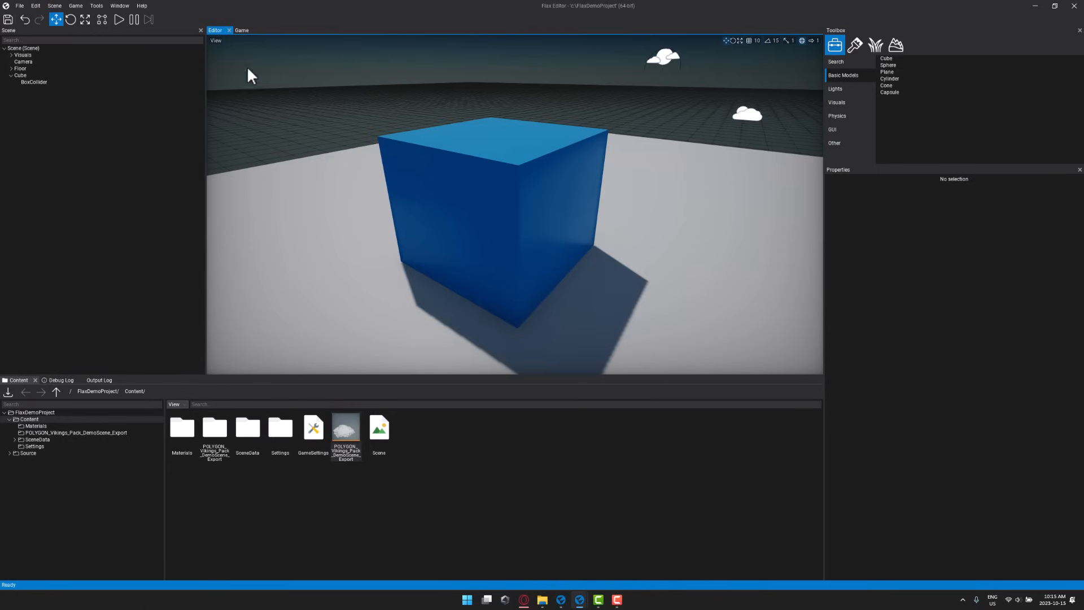
pyautogui.click(574, 199)
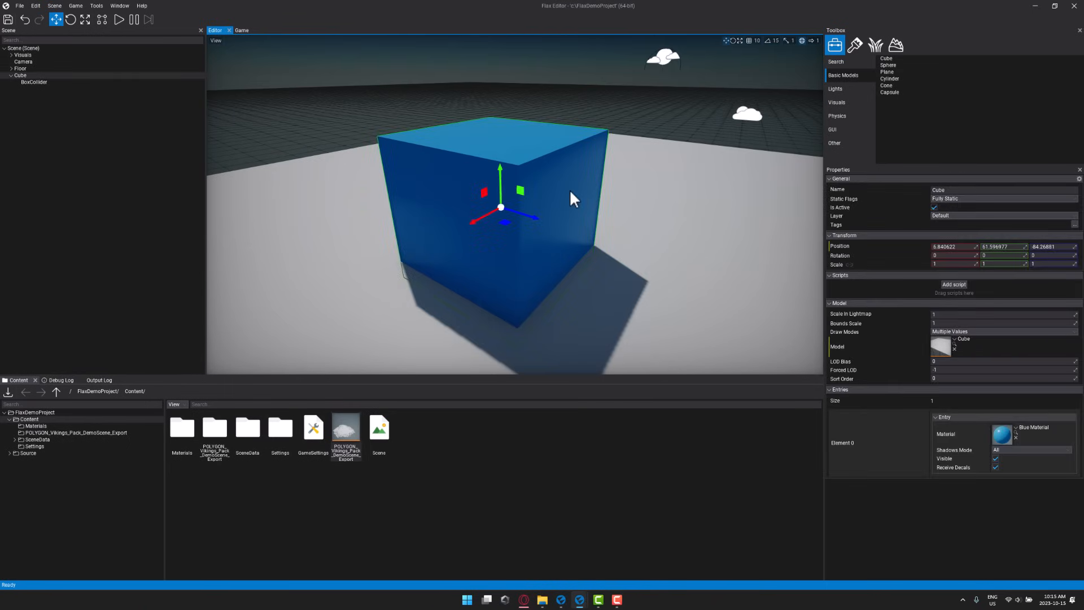
pyautogui.press('Delete')
pyautogui.moveTo(339, 432); pyautogui.dragTo(474, 221)
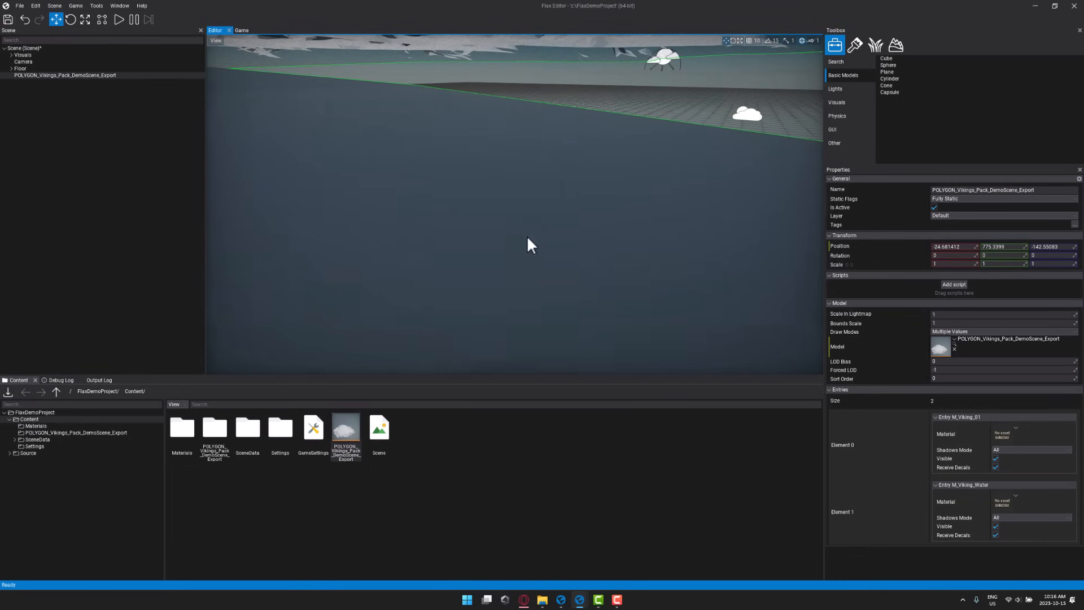
# Fly the editor camera through the placed Viking village to examine its buildings and terrain.
pyautogui.moveTo(527, 237); pyautogui.dragTo(520, 175, button='right')
pyautogui.press('w')
pyautogui.press('w')
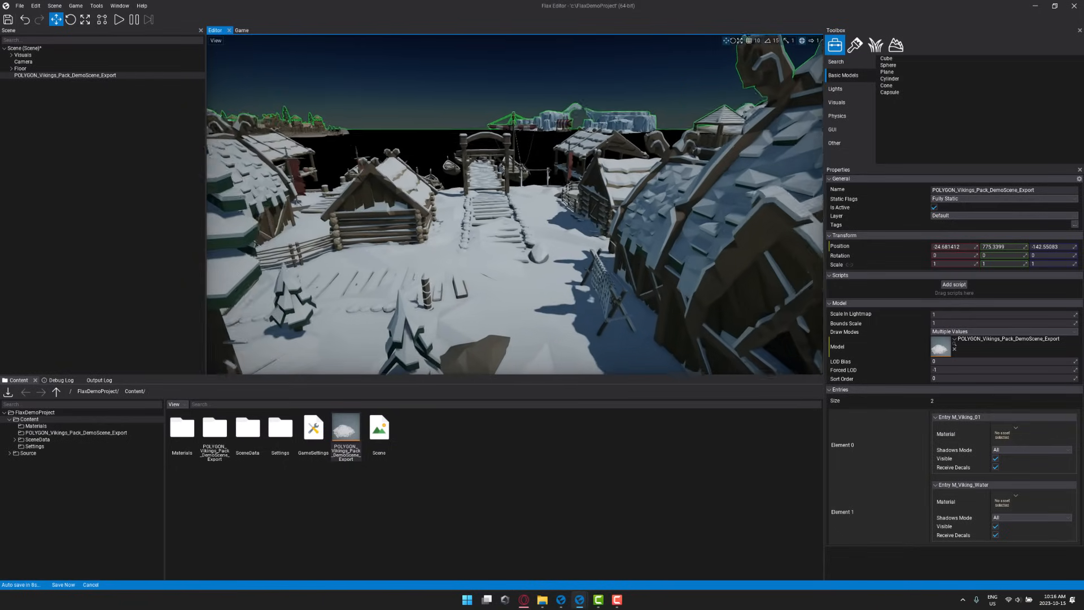
pyautogui.press('w')
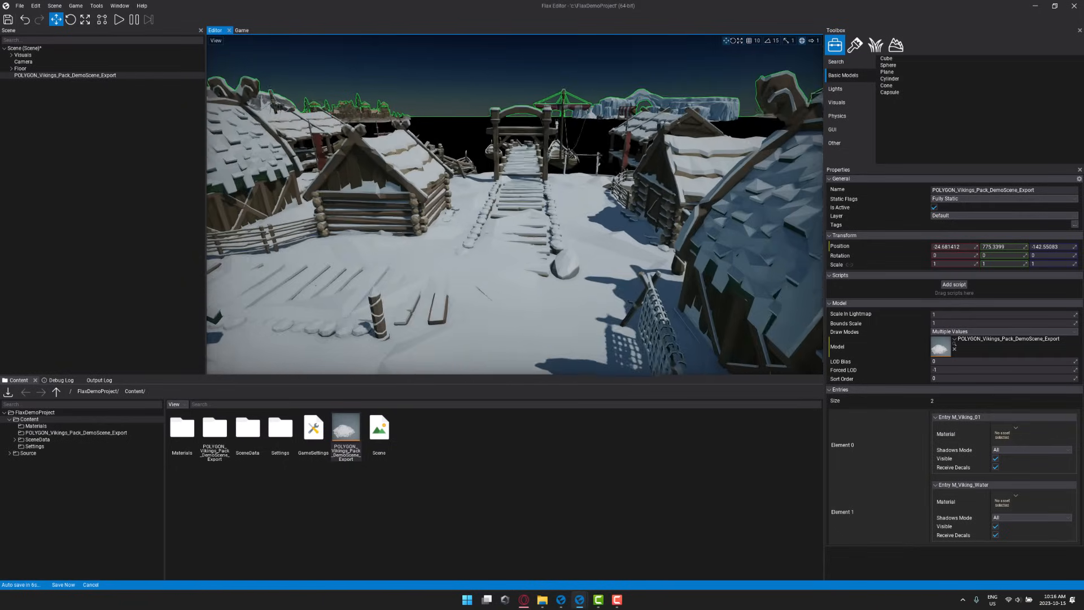
pyautogui.press('w')
pyautogui.moveTo(515, 205); pyautogui.dragTo(652, 221, button='right')
pyautogui.press('w')
pyautogui.press('w')
# Bring Character_Vikings_Shieldmaiden.fbx from the Character_Files\FBX_Characters folder in File Explorer into the project's Content folder.
pyautogui.moveTo(555, 590)
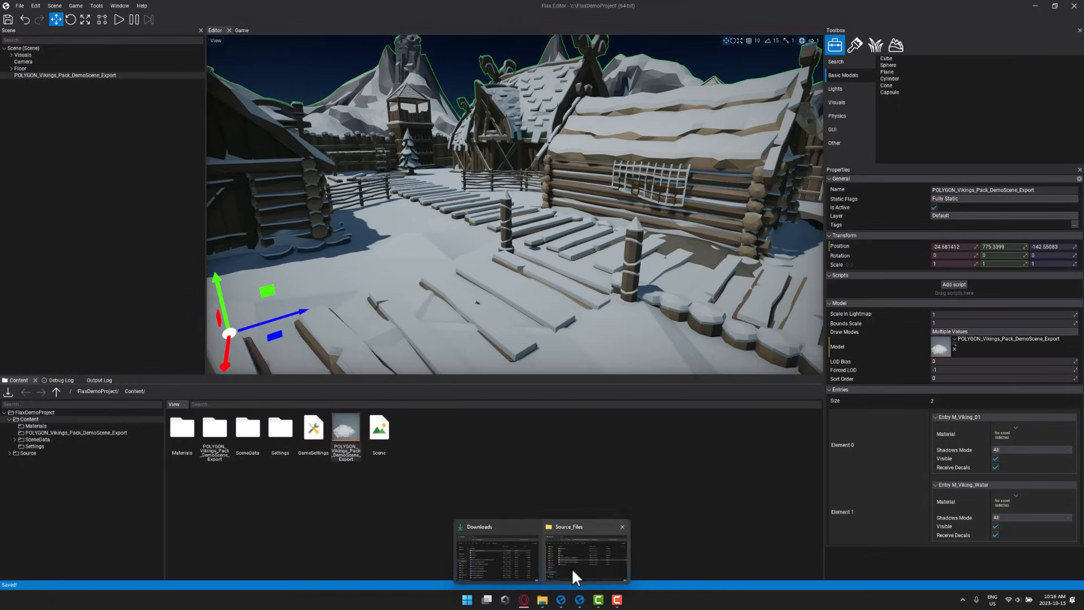
pyautogui.click(571, 567)
pyautogui.click(714, 291)
pyautogui.doubleClick(715, 290)
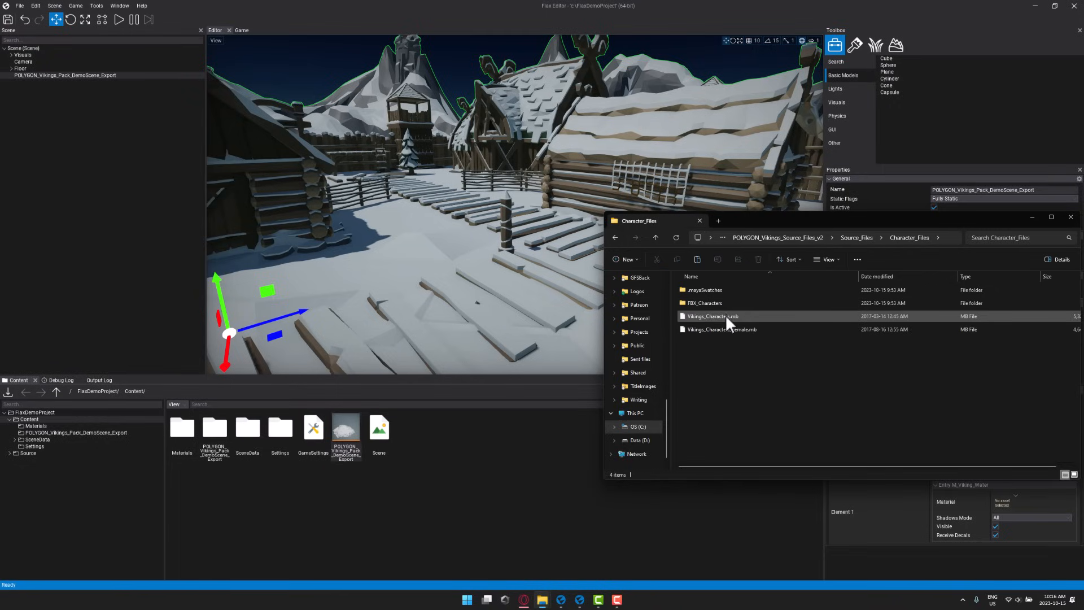
pyautogui.click(717, 302)
pyautogui.doubleClick(717, 303)
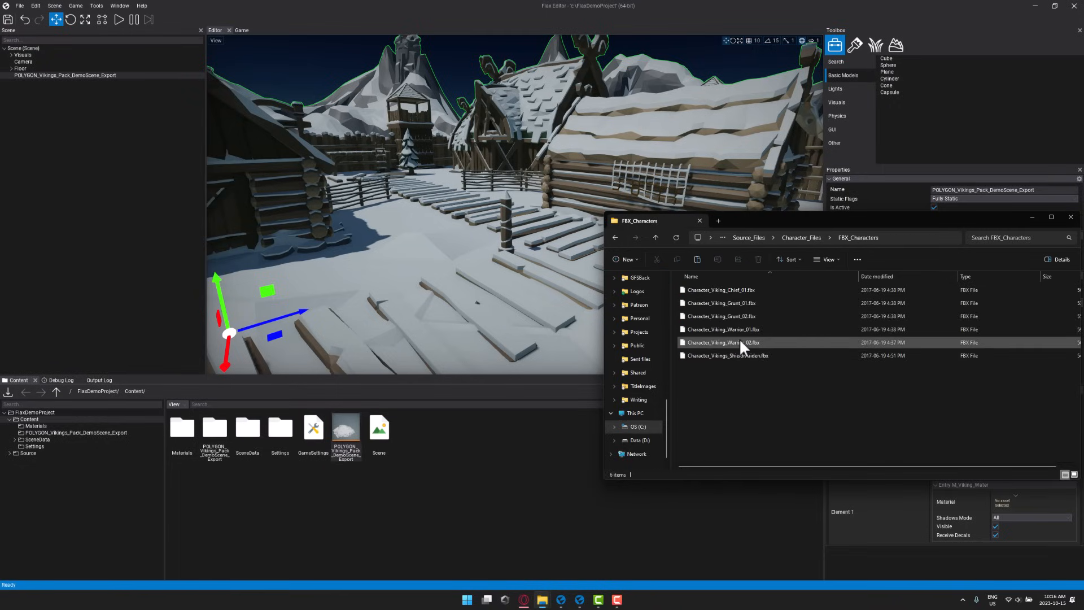
pyautogui.moveTo(740, 354); pyautogui.dragTo(462, 479)
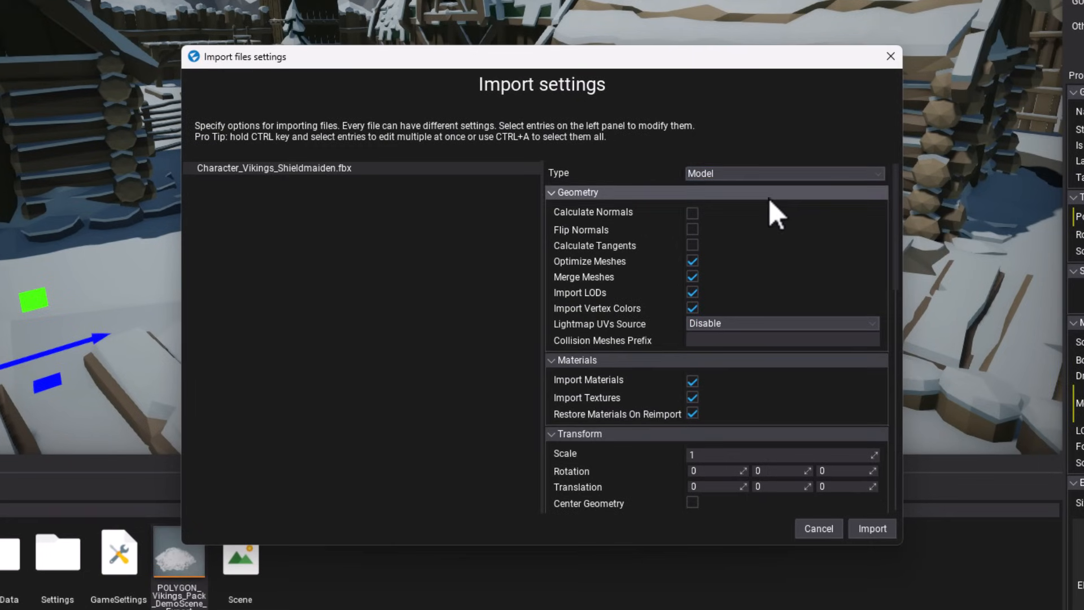
# Set the Shieldmaiden character's import type to Skinned Model and import it.
pyautogui.click(743, 192)
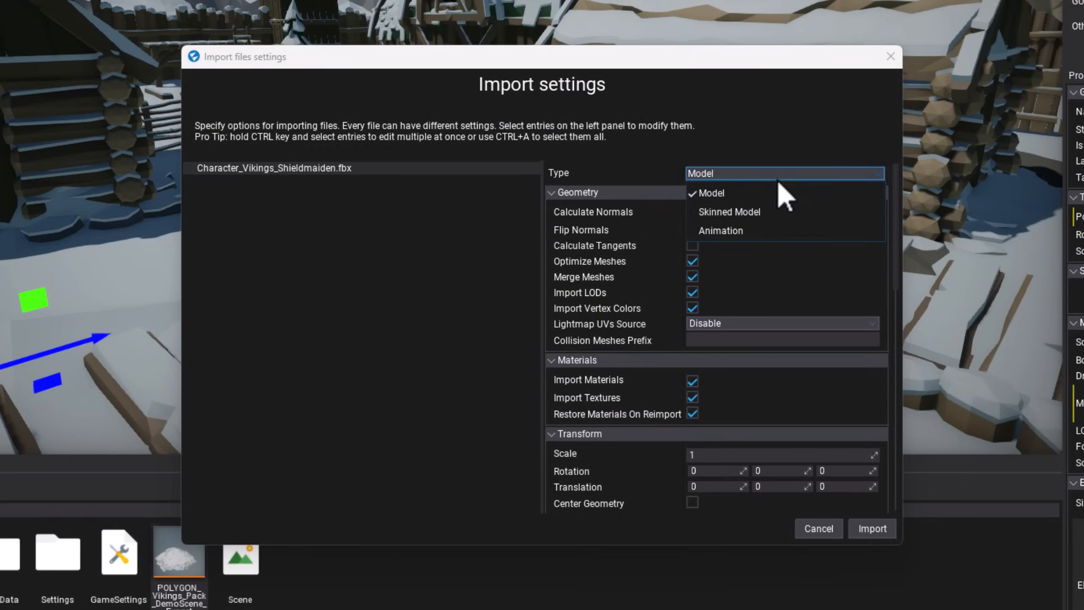
pyautogui.click(750, 212)
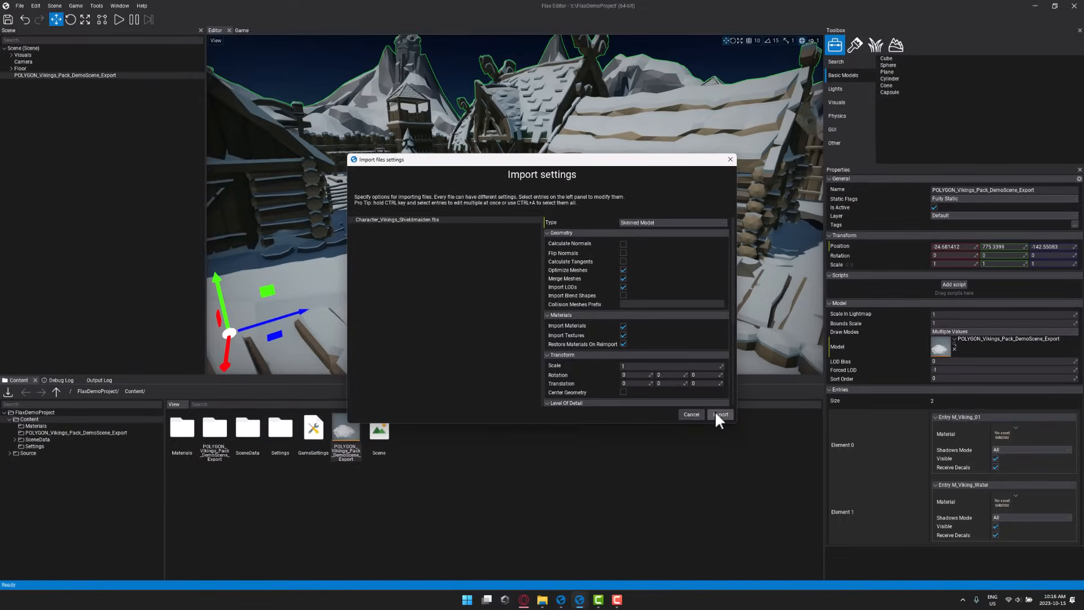
pyautogui.click(720, 416)
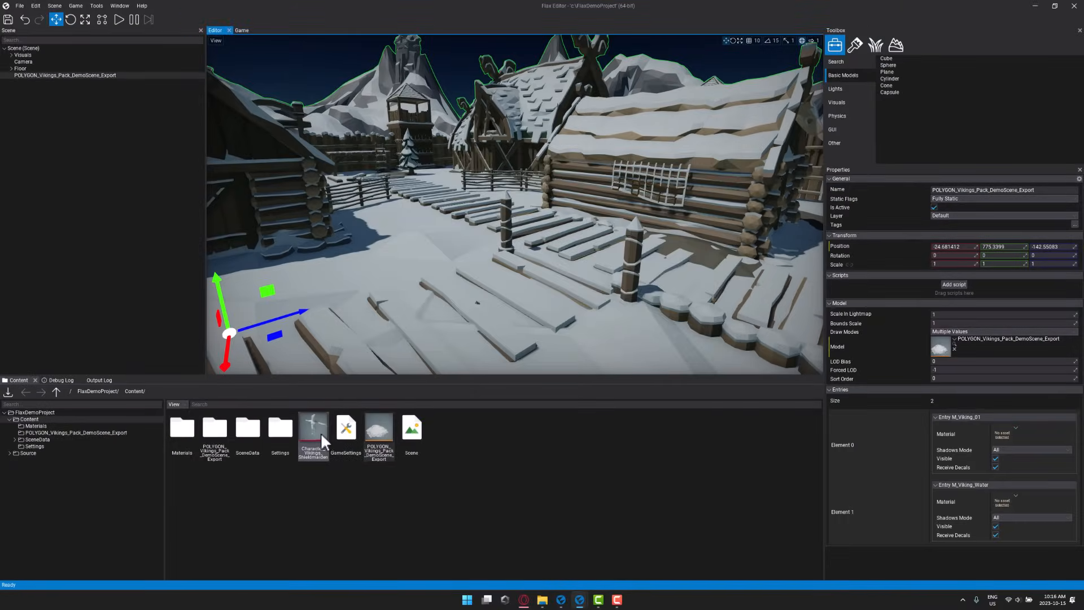
# Place the imported Character_Vikings_Shieldmaiden model on the snowy ground between the village buildings and view it up close from the front.
pyautogui.moveTo(314, 421); pyautogui.dragTo(421, 257)
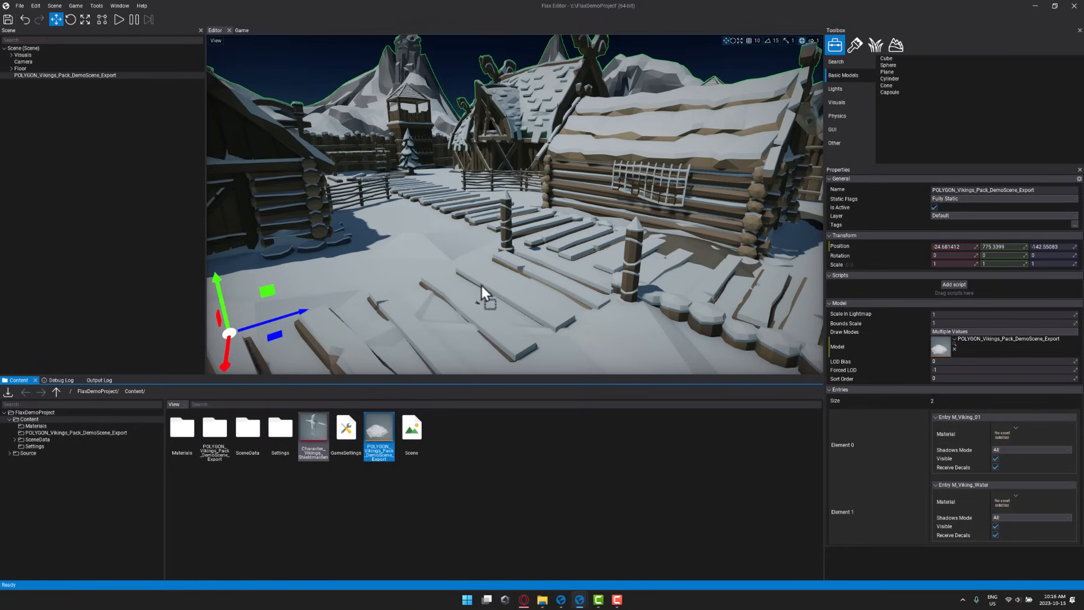
pyautogui.moveTo(482, 285); pyautogui.dragTo(308, 482)
pyautogui.click(314, 435)
pyautogui.moveTo(314, 426); pyautogui.dragTo(433, 293)
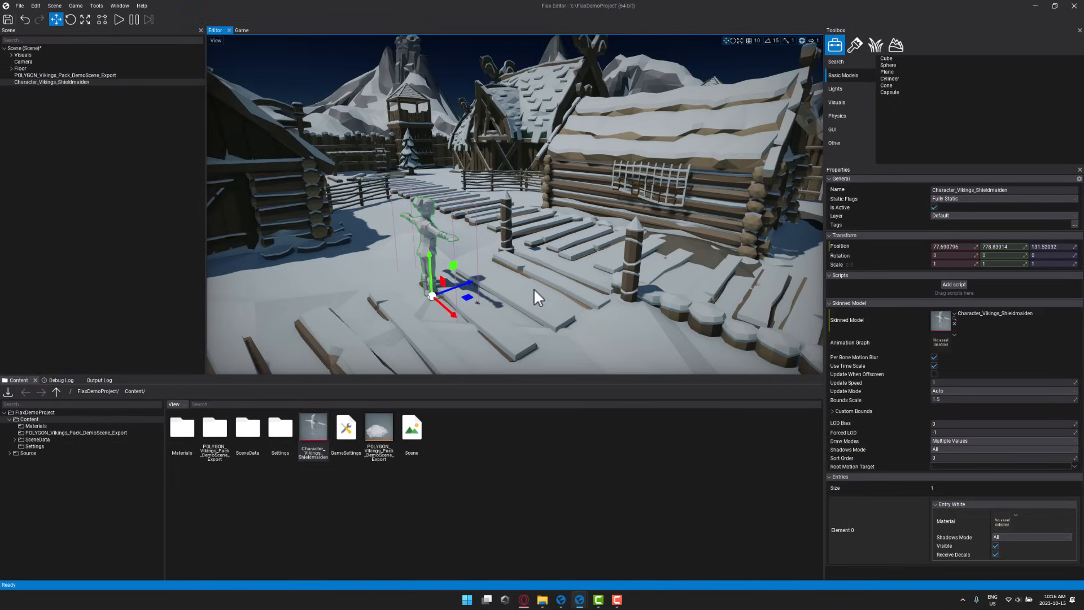
pyautogui.press('d')
pyautogui.moveTo(515, 286); pyautogui.dragTo(223, 266, button='right')
pyautogui.press('w')
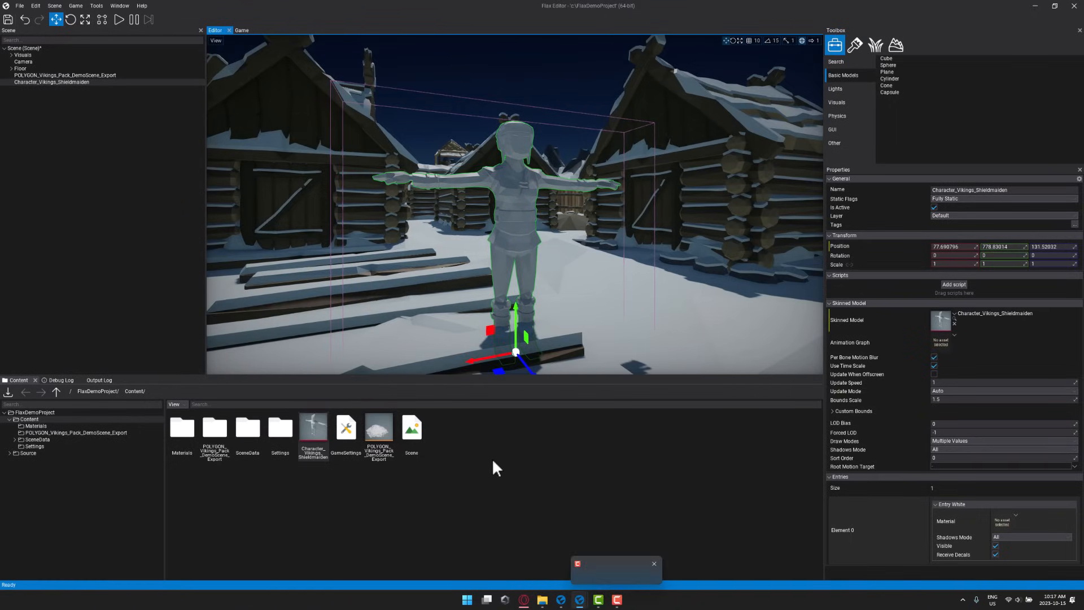
# Bring Characters_White.png from the Source_Files\Textures folder in File Explorer into the project's Content folder.
pyautogui.moveTo(542, 600)
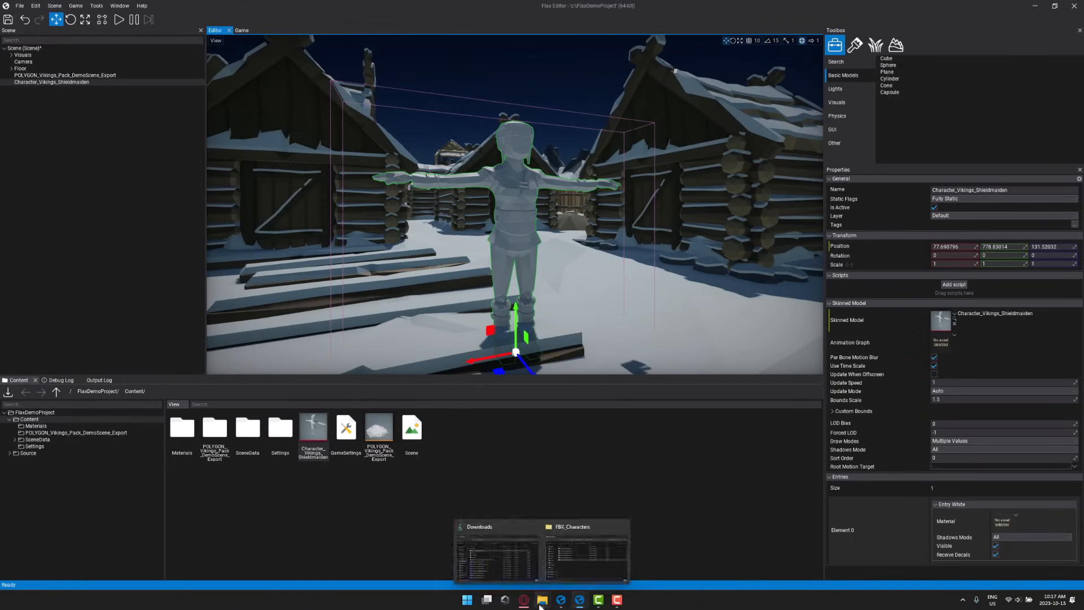
pyautogui.click(585, 570)
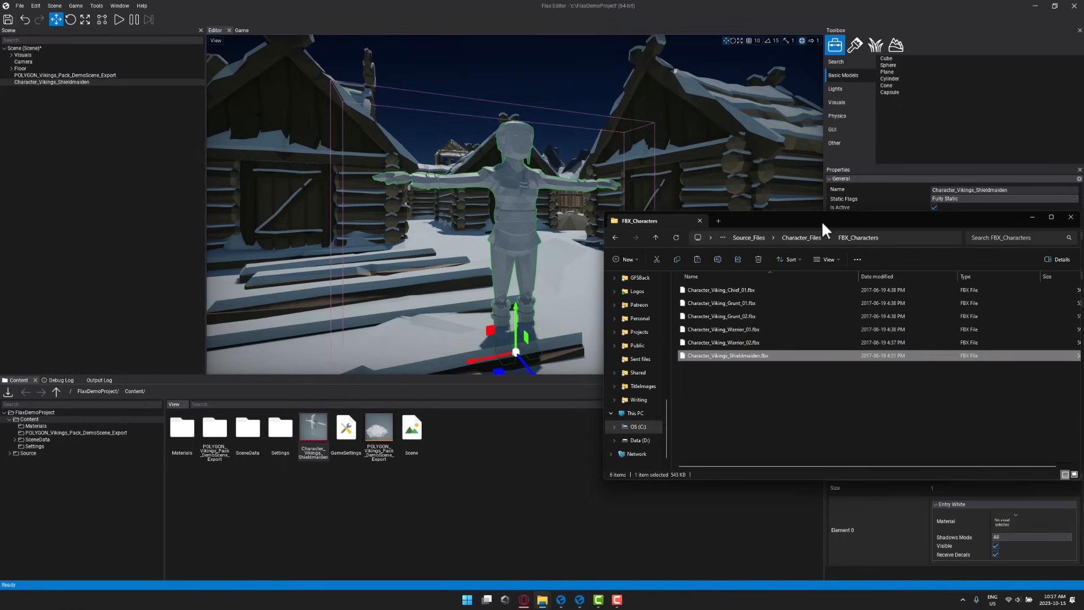
pyautogui.click(813, 238)
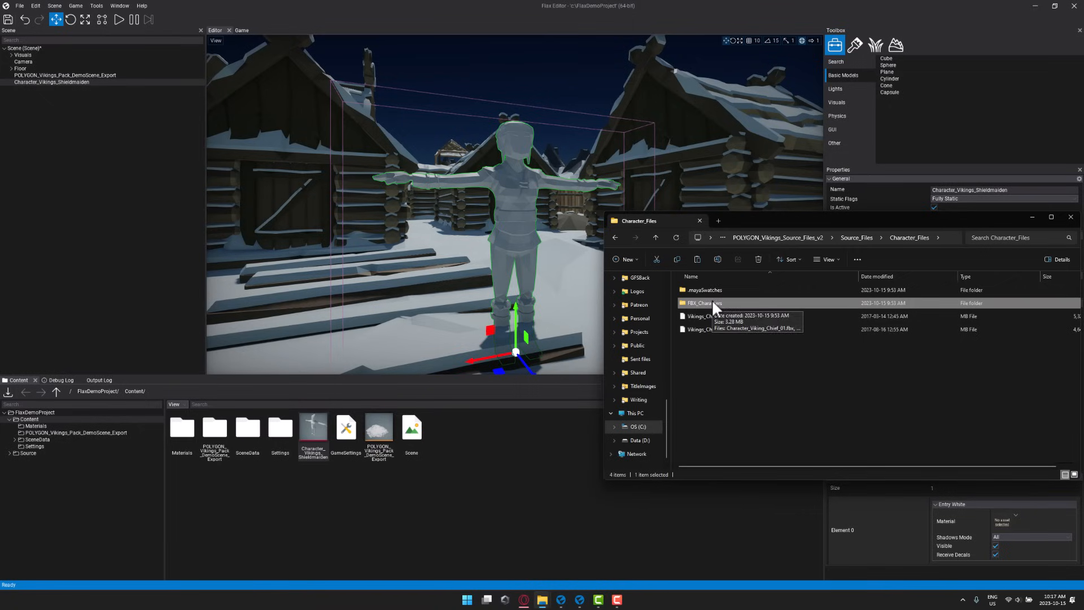
pyautogui.click(856, 238)
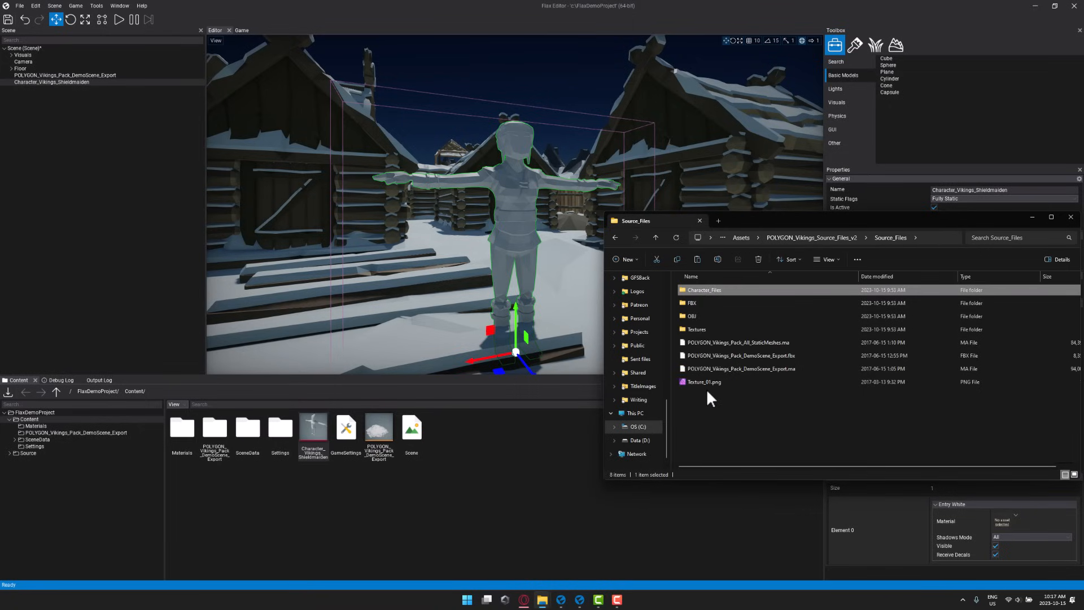
pyautogui.doubleClick(698, 329)
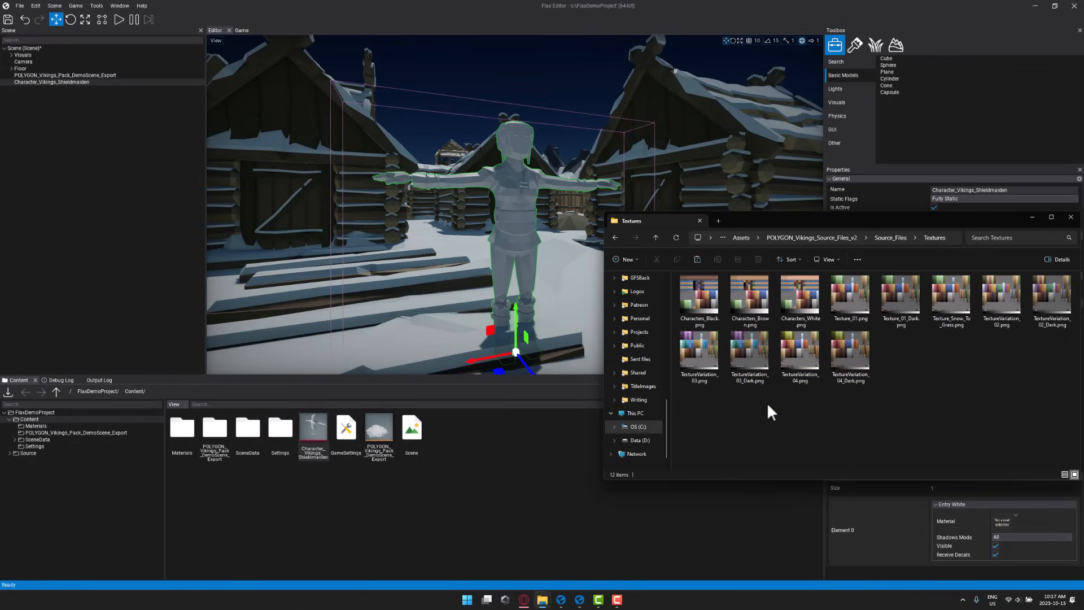
pyautogui.moveTo(800, 291); pyautogui.dragTo(483, 449)
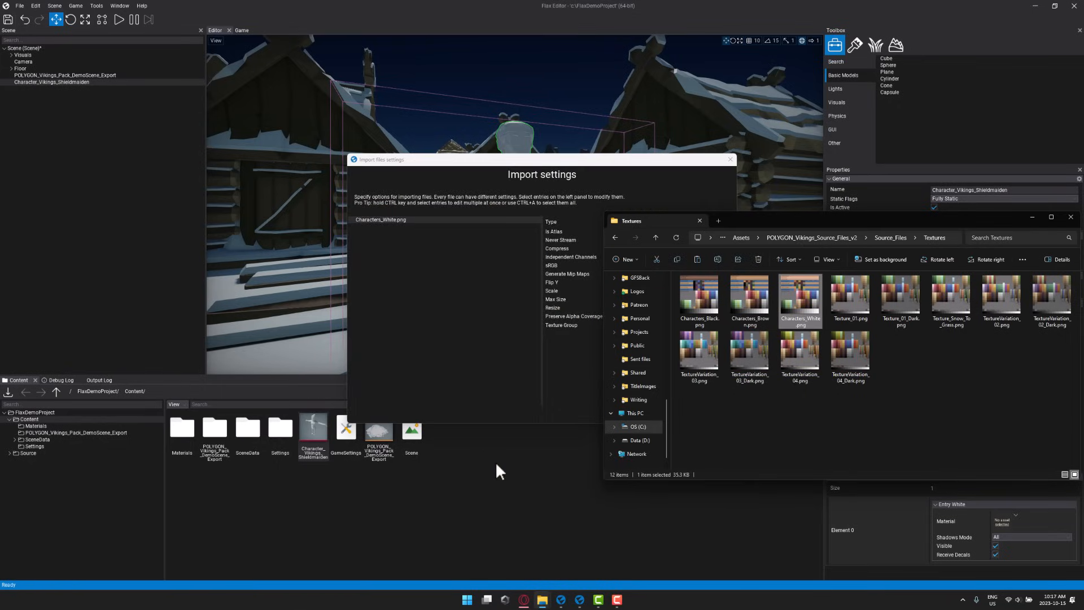
# Import the Characters_White.png texture with its type set to Color RGB.
pyautogui.click(512, 212)
pyautogui.click(666, 221)
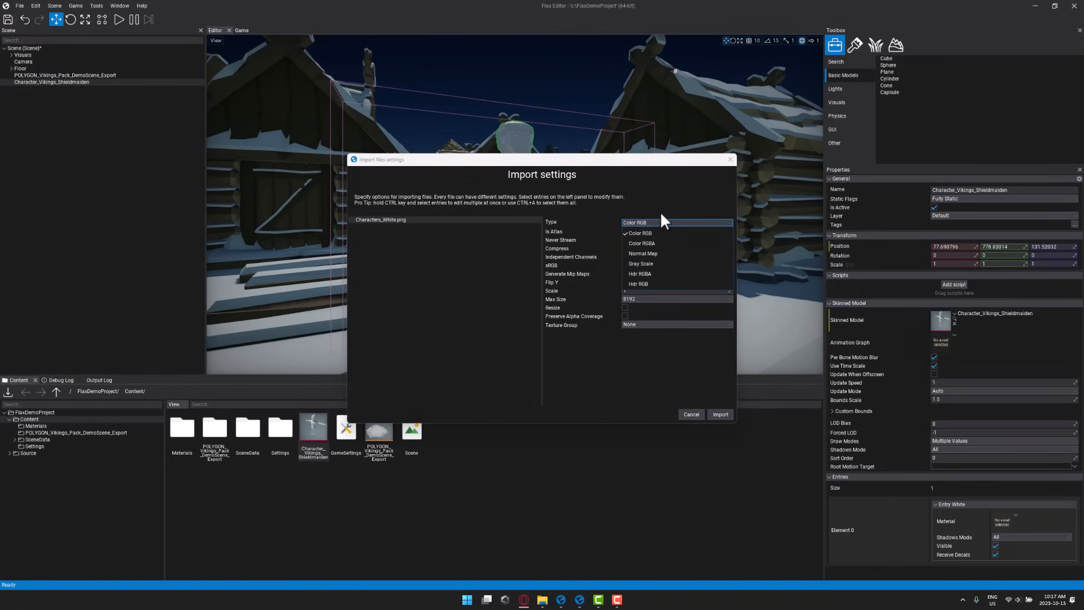
pyautogui.click(636, 232)
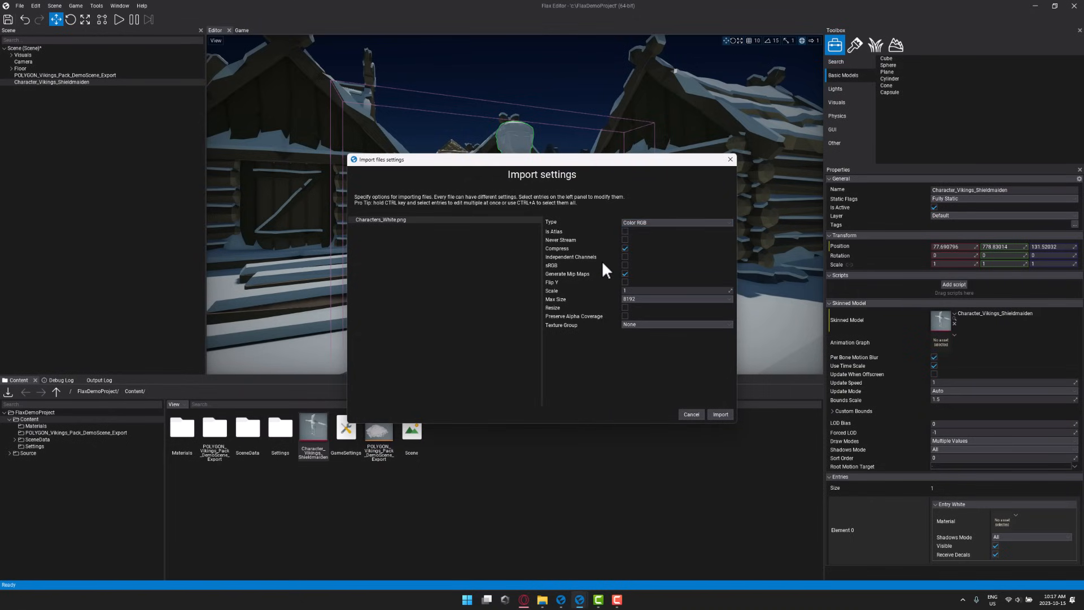
pyautogui.click(712, 416)
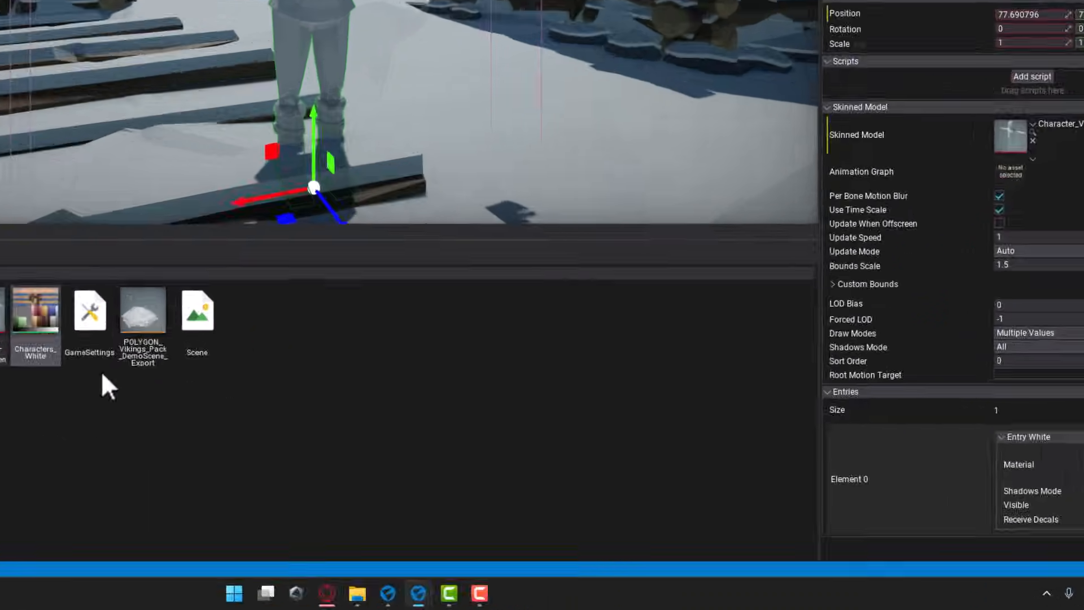
# Create a new material named MyCharMat in the Content folder.
pyautogui.rightClick(415, 380)
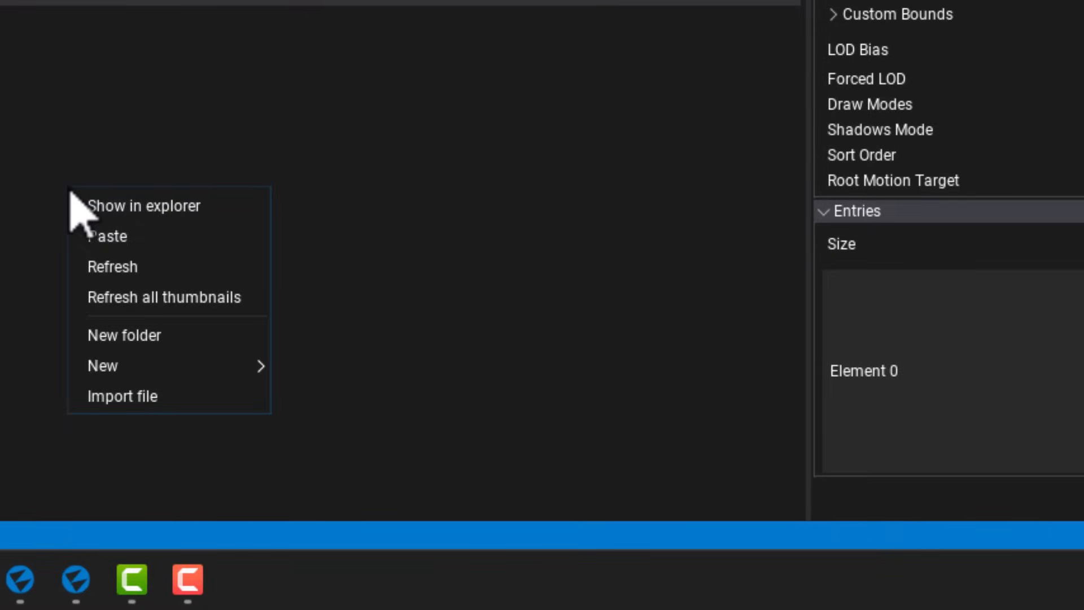
pyautogui.moveTo(179, 368)
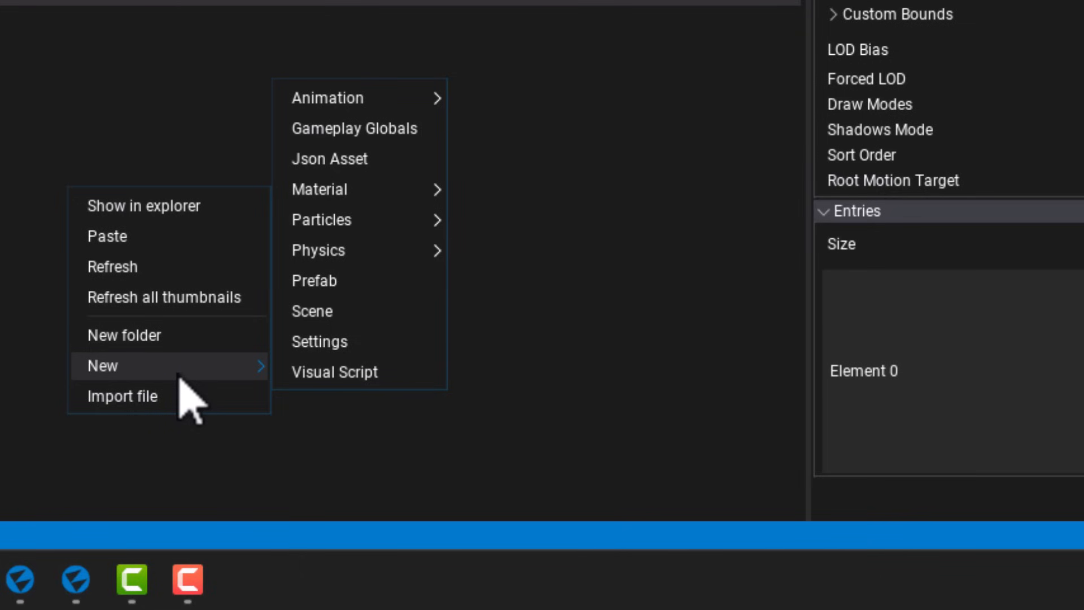
pyautogui.moveTo(394, 198)
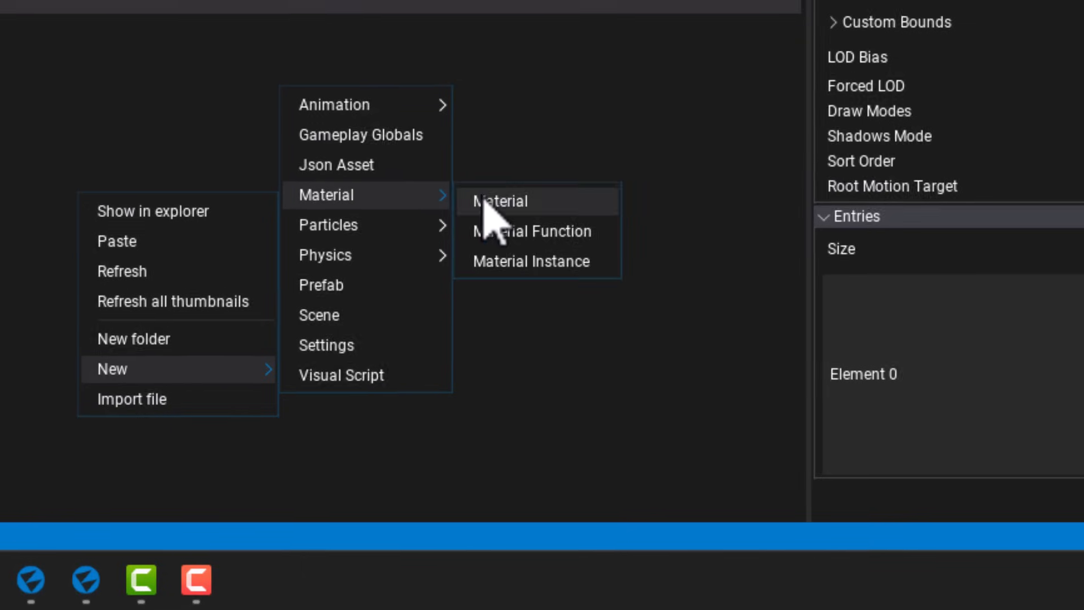
pyautogui.click(485, 202)
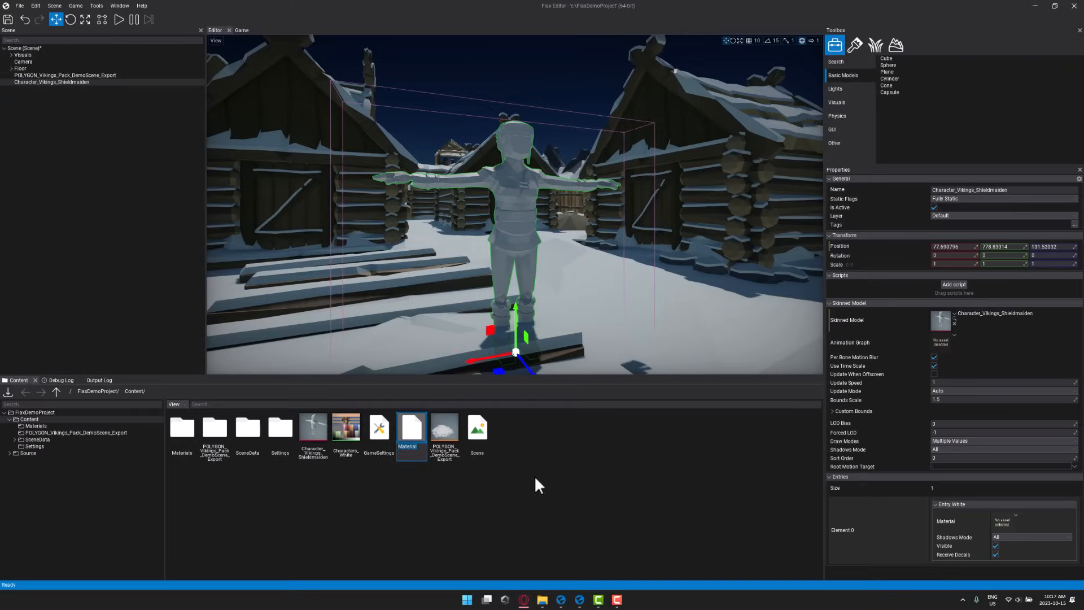
pyautogui.write('MyCharMat')
pyautogui.press('Return')
# Open MyCharMat for editing and add the Characters_White texture as a node beside the Material node.
pyautogui.doubleClick(418, 419)
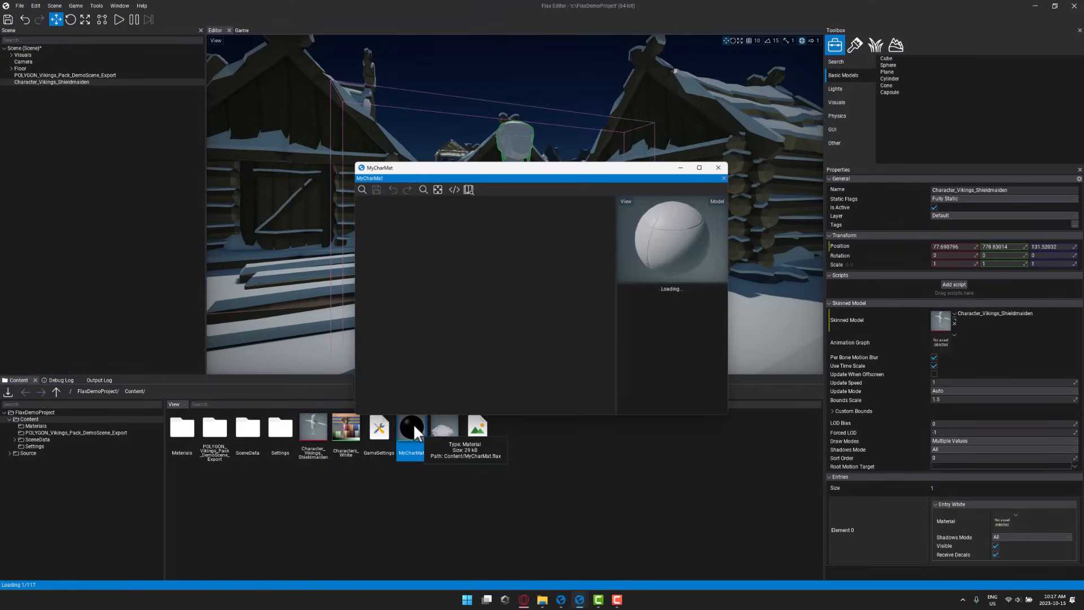
pyautogui.moveTo(550, 169); pyautogui.dragTo(588, 124)
pyautogui.moveTo(397, 225); pyautogui.dragTo(149, 217)
pyautogui.moveTo(296, 184); pyautogui.dragTo(491, 183)
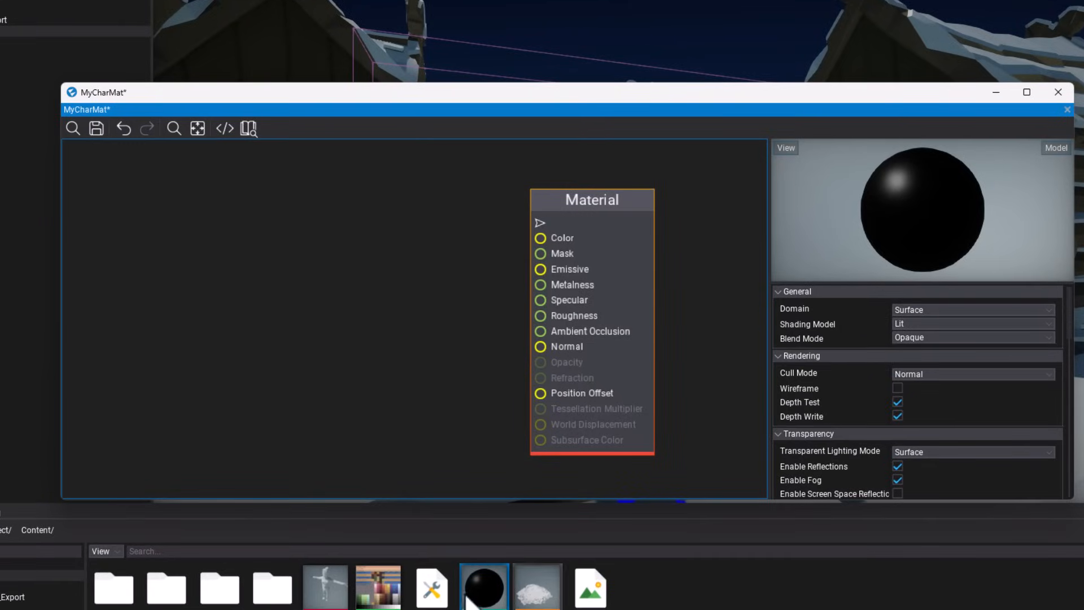
pyautogui.moveTo(378, 590); pyautogui.dragTo(246, 255)
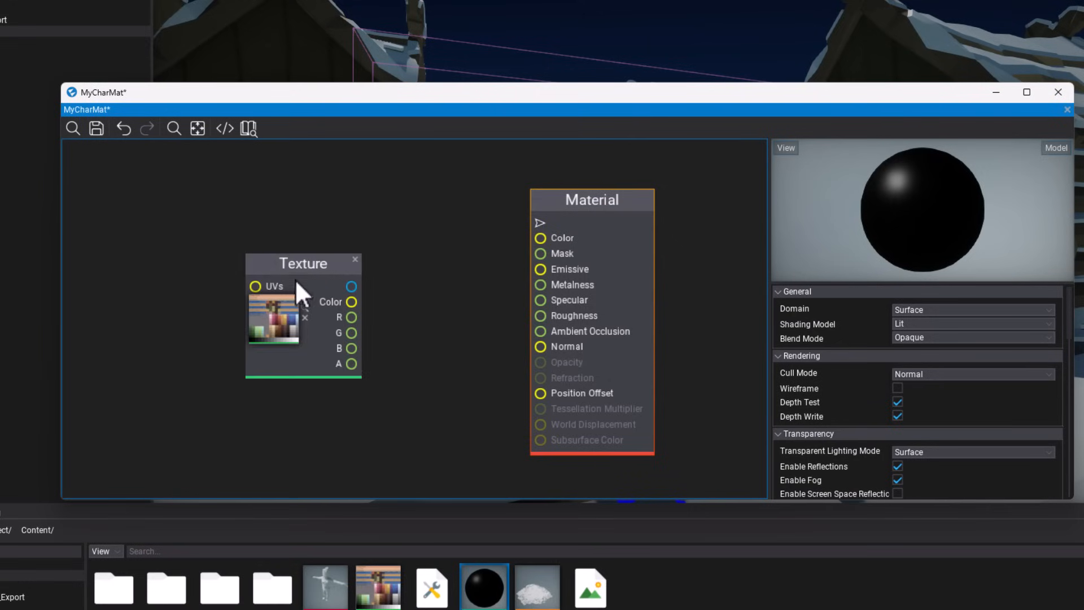
# Connect the Texture node's Color output to the Material node's Color input, then save and close MyCharMat.
pyautogui.moveTo(352, 302); pyautogui.dragTo(542, 238)
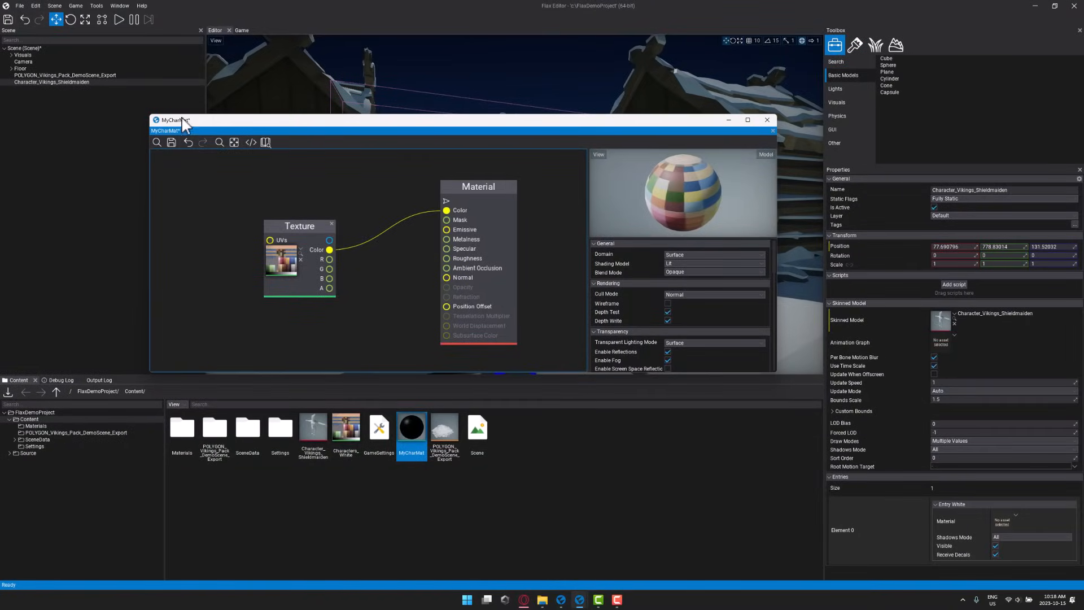
pyautogui.click(173, 142)
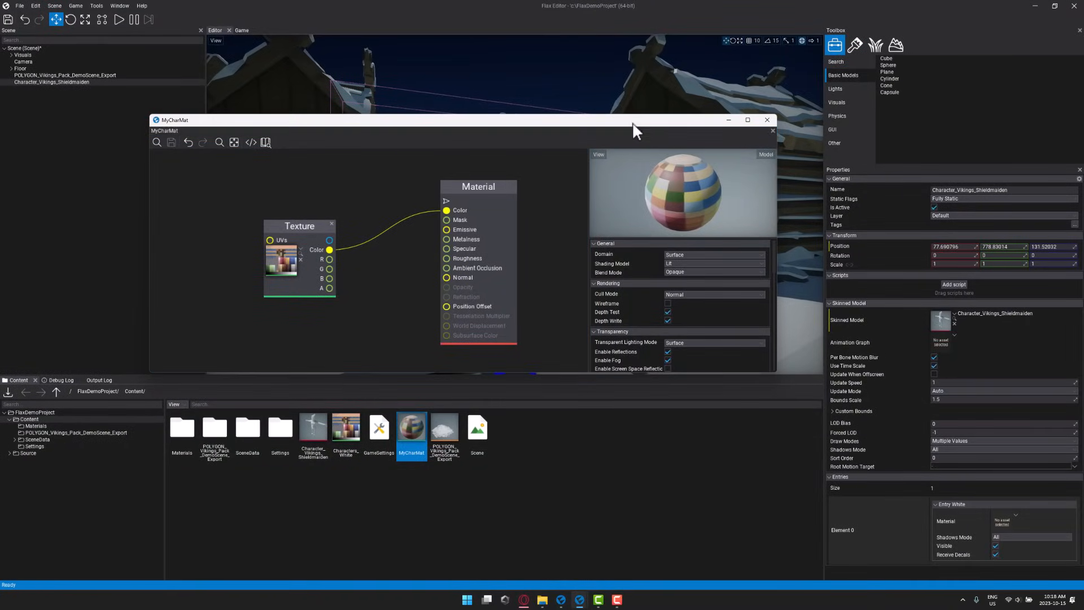
pyautogui.click(767, 120)
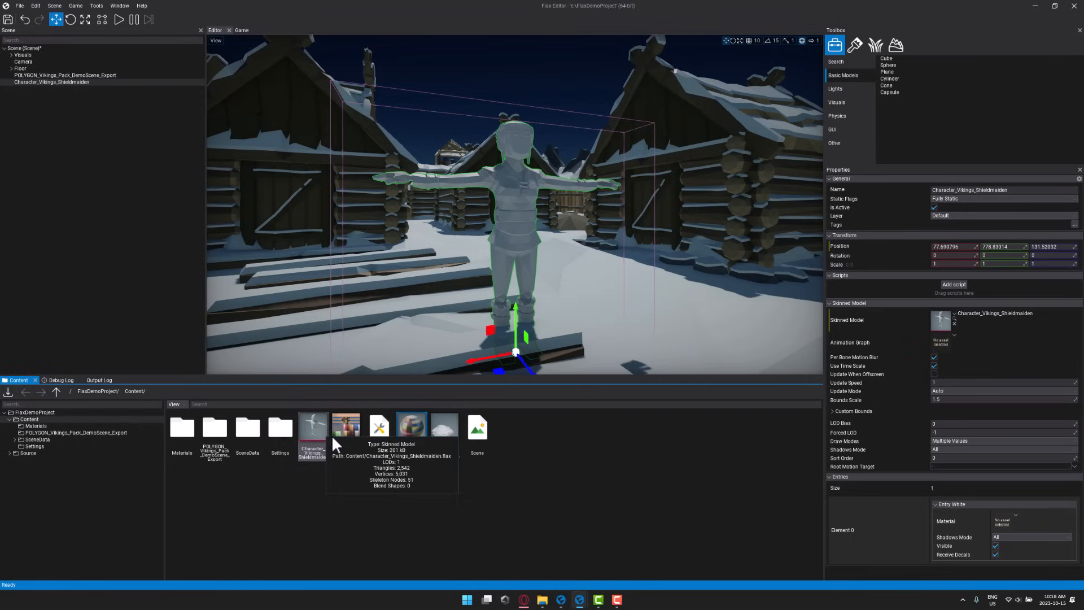
# Assign MyCharMat to the Shieldmaiden's Element 0 material and raise the character to a Y position of about 802.
pyautogui.click(341, 484)
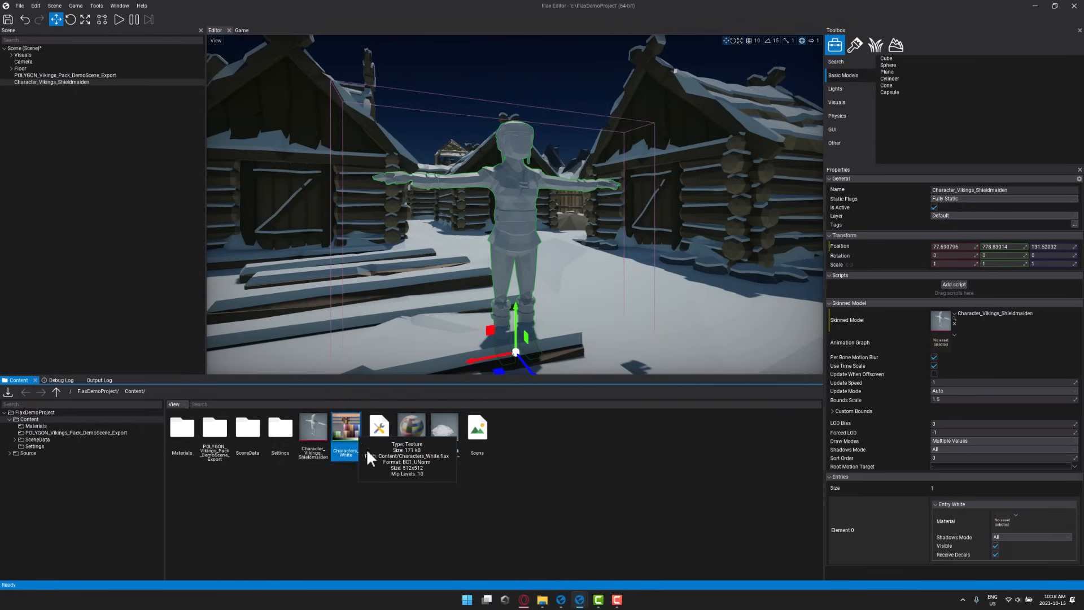
pyautogui.click(415, 429)
pyautogui.click(524, 205)
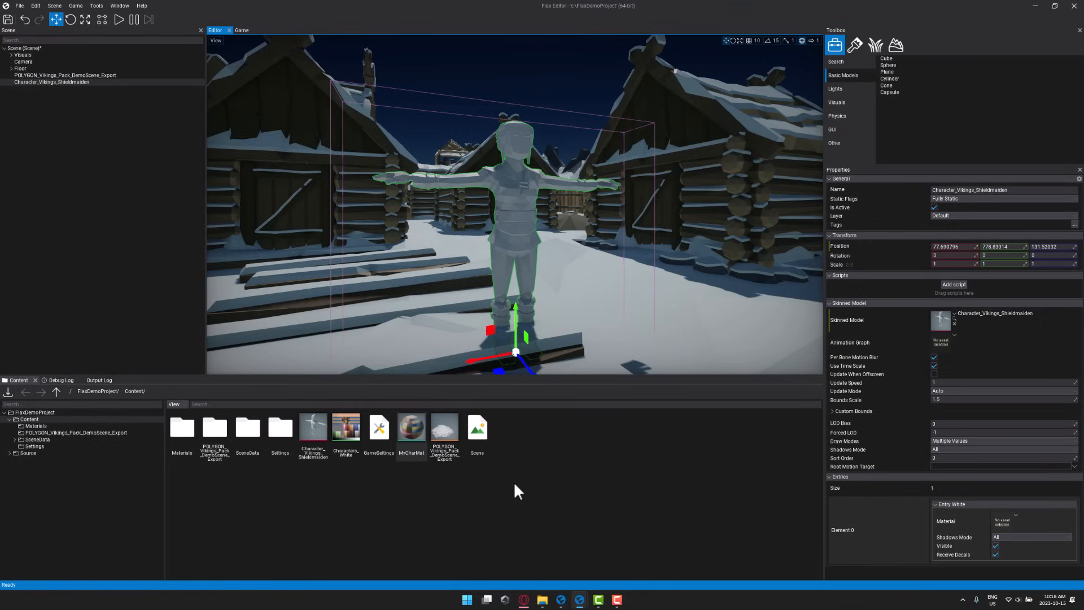
pyautogui.moveTo(420, 426); pyautogui.dragTo(1002, 523)
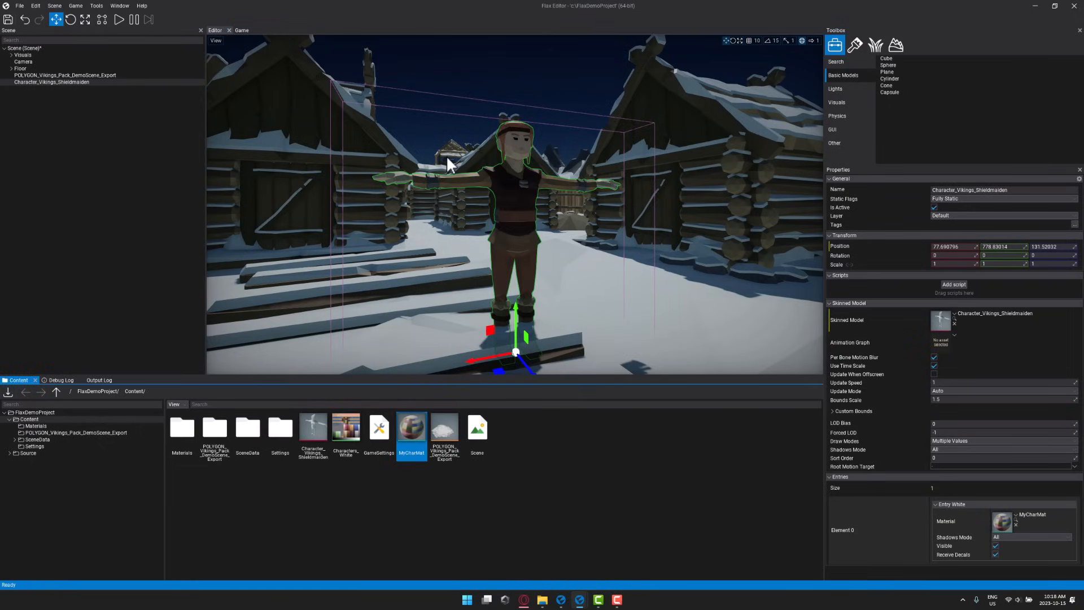
pyautogui.moveTo(512, 313); pyautogui.dragTo(512, 276)
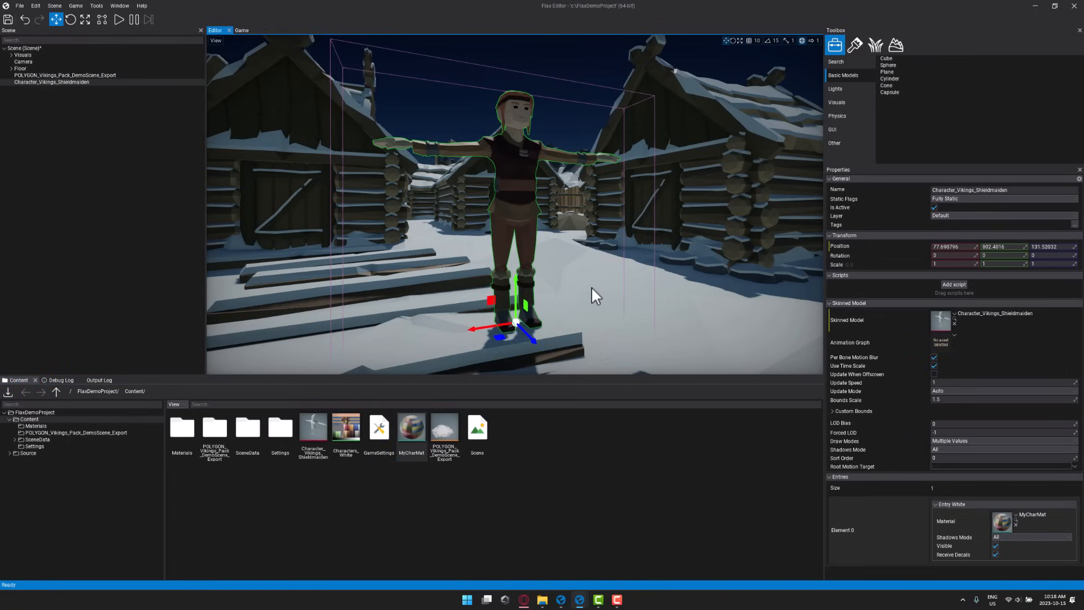
# Bring Sad Idle.fbx and Walking.fbx from the Desktop's Assets folder in File Explorer into the project's Content folder.
pyautogui.moveTo(549, 601)
pyautogui.click(570, 573)
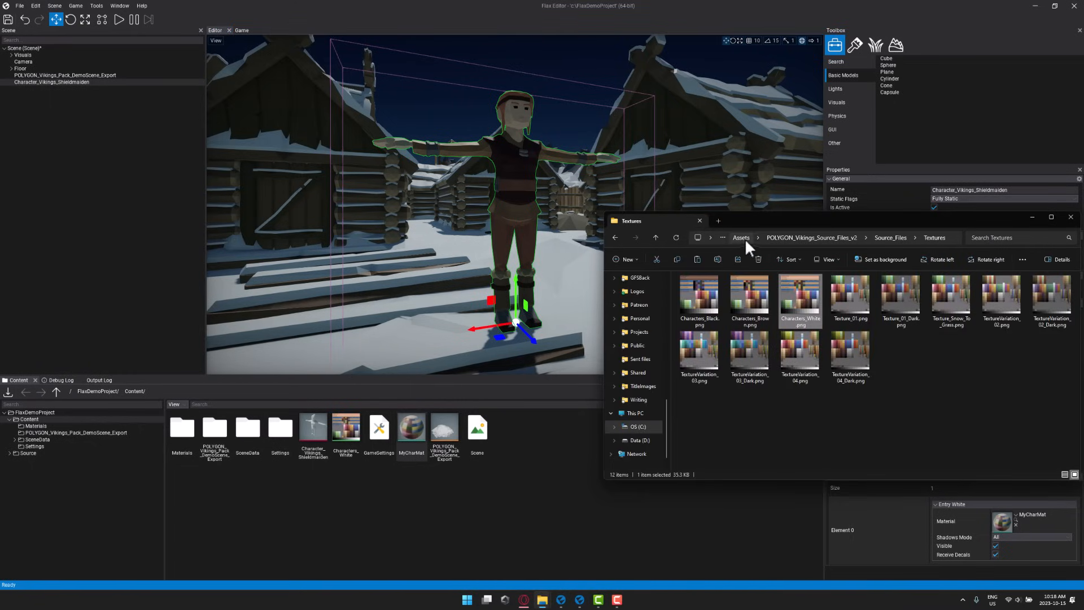
pyautogui.scroll(5, 650, 338)
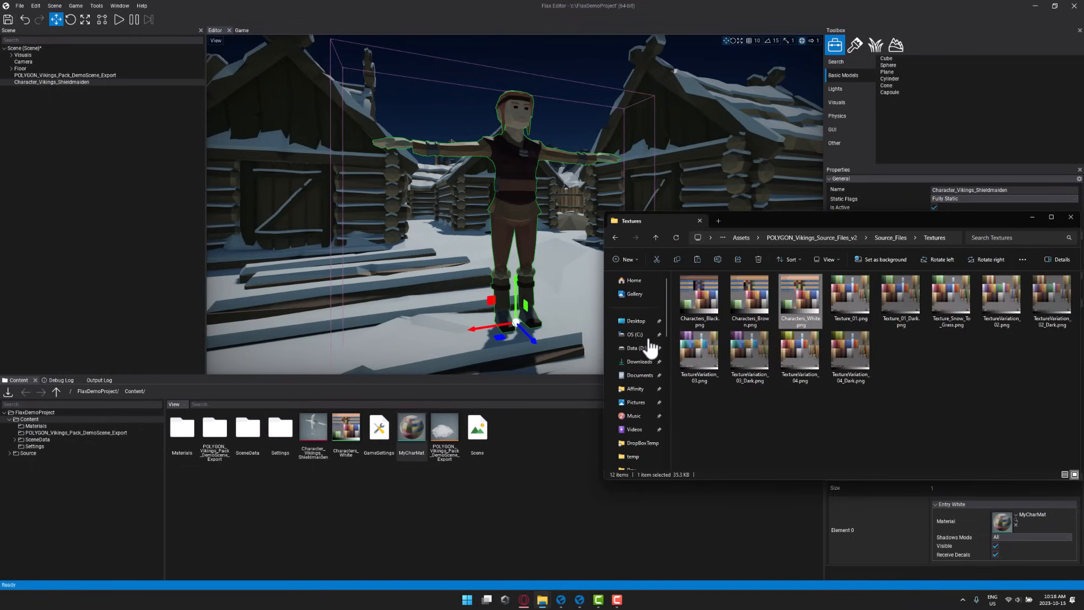
pyautogui.click(740, 236)
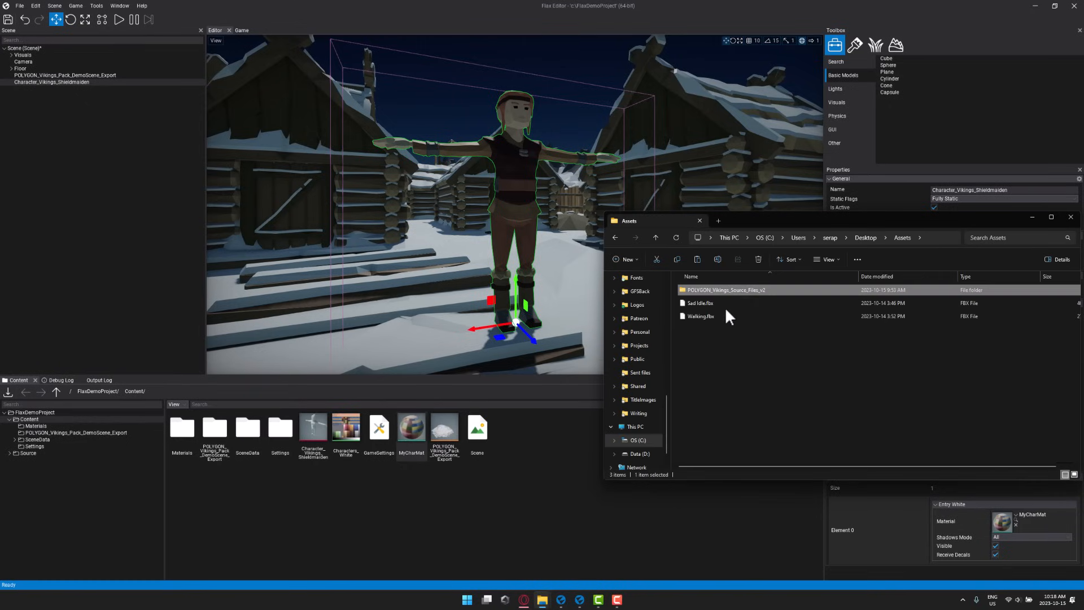
pyautogui.click(710, 303)
pyautogui.keyDown('shift'); pyautogui.click(703, 317); pyautogui.keyUp('shift')
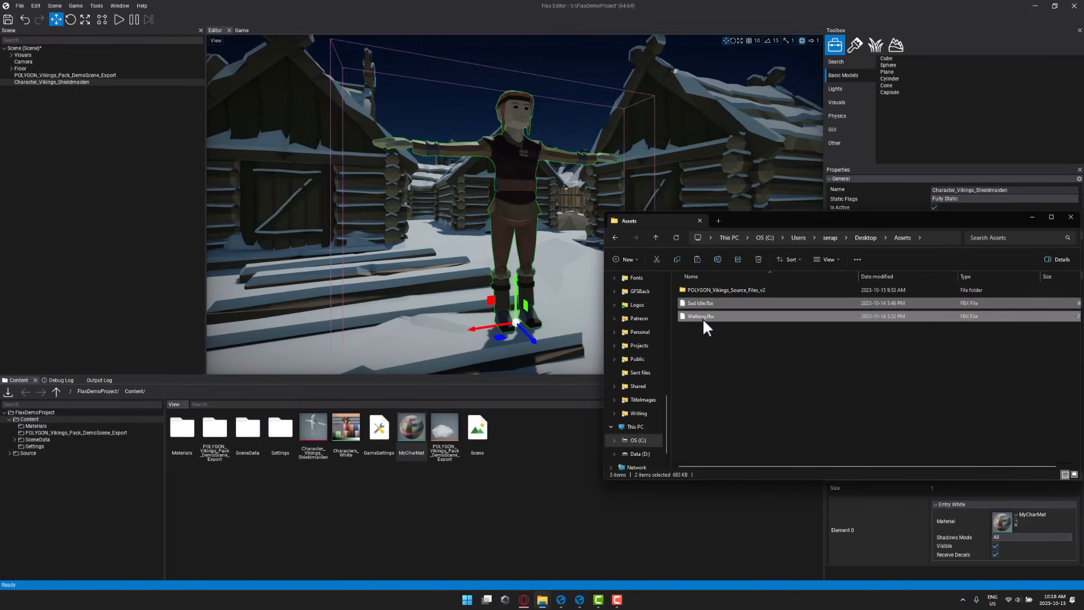
pyautogui.moveTo(704, 315); pyautogui.dragTo(529, 501)
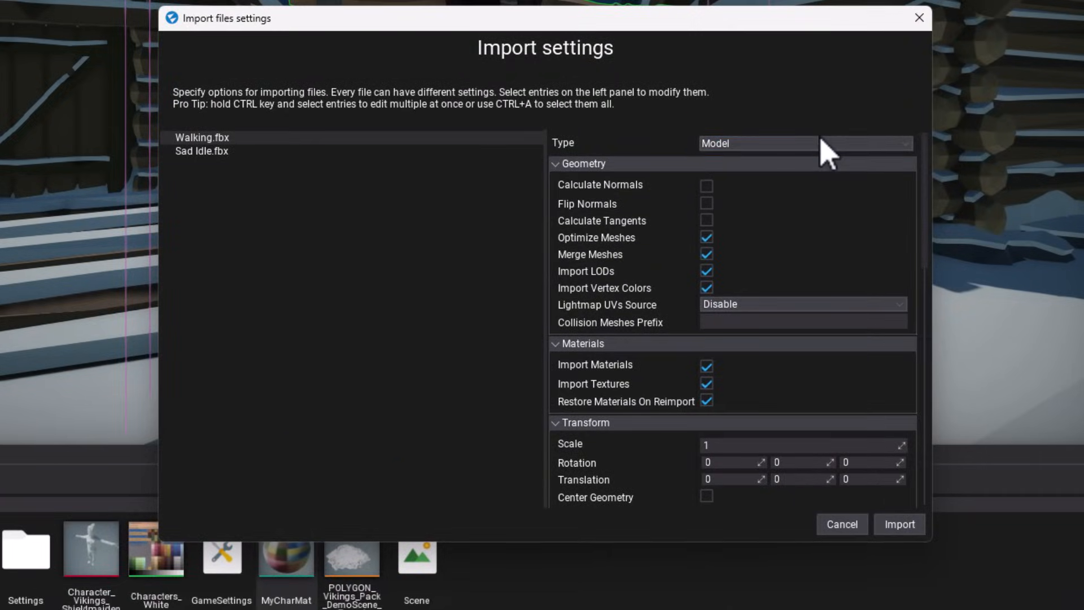
# Set the import type of both Walking.fbx and Sad Idle.fbx to Animation and import them.
pyautogui.click(654, 219)
pyautogui.click(739, 205)
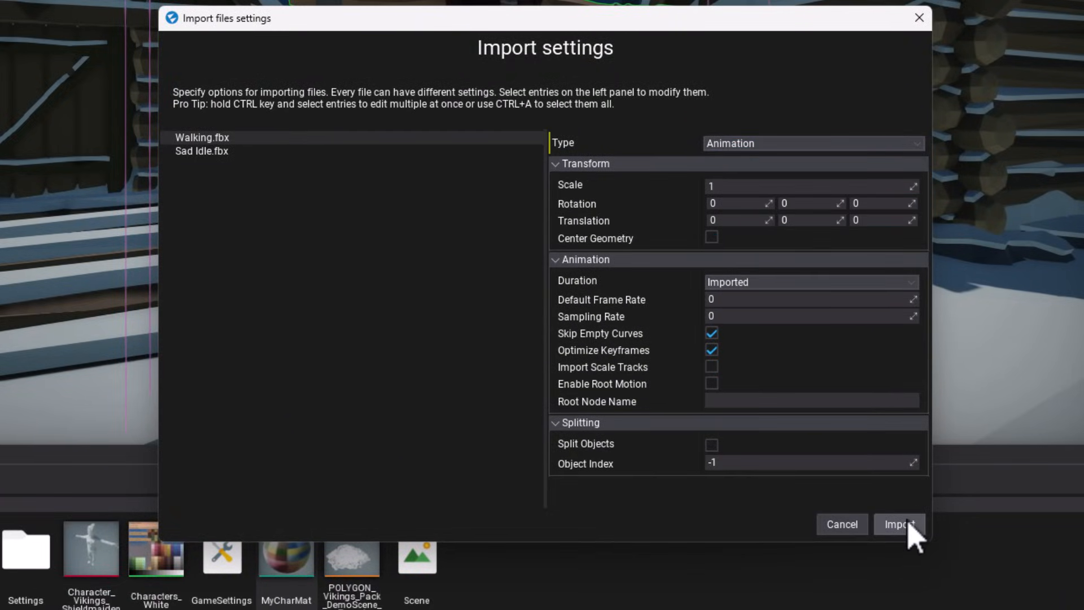
pyautogui.click(219, 151)
pyautogui.click(718, 144)
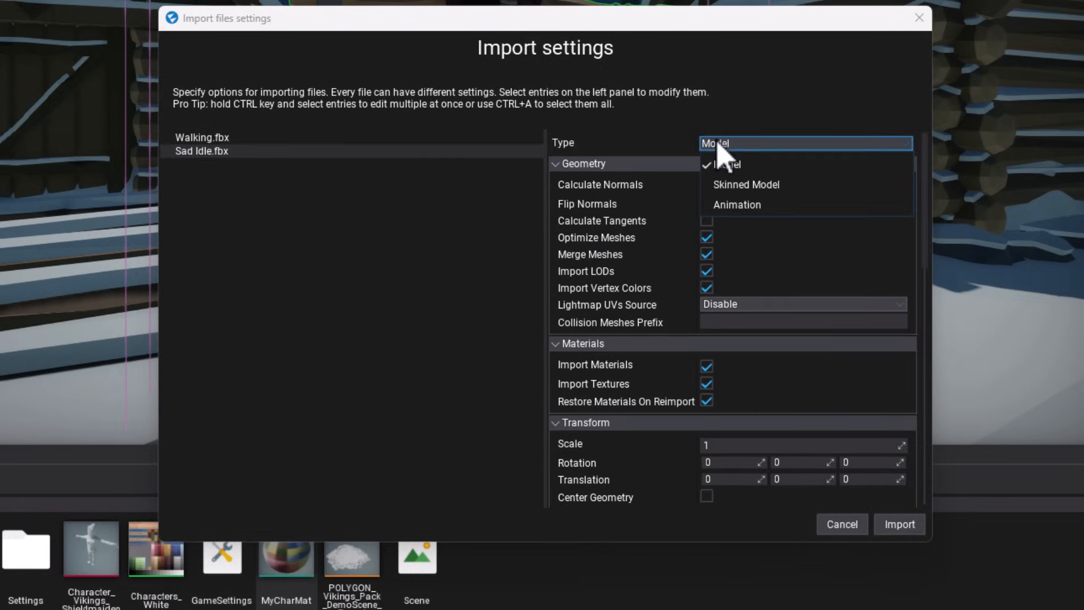
pyautogui.click(738, 206)
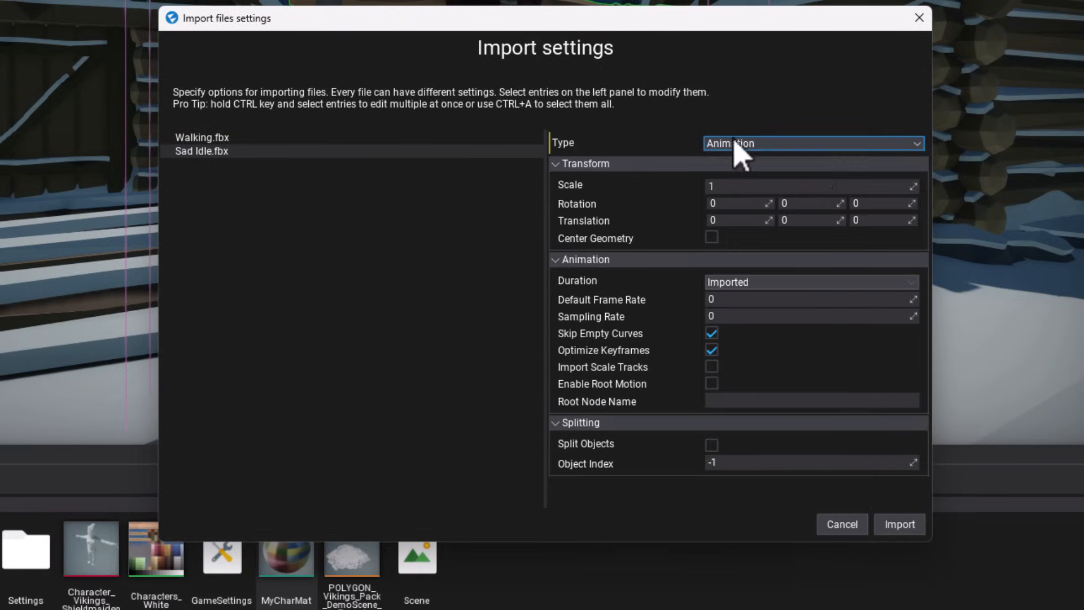
pyautogui.click(899, 524)
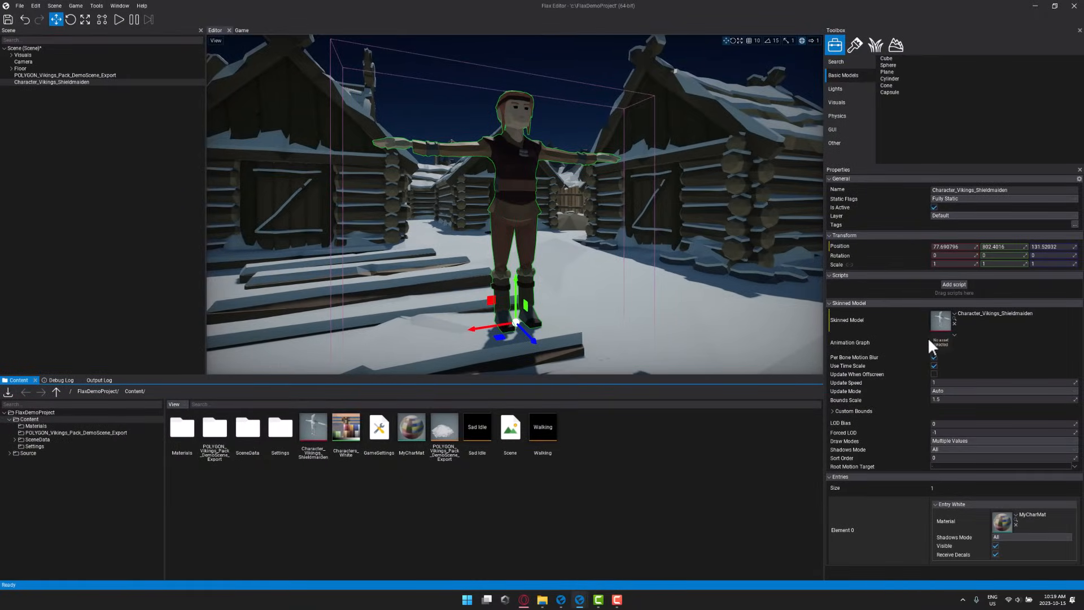
# Create an Animation Graph named MyAnims in the Content folder and open it.
pyautogui.rightClick(550, 494)
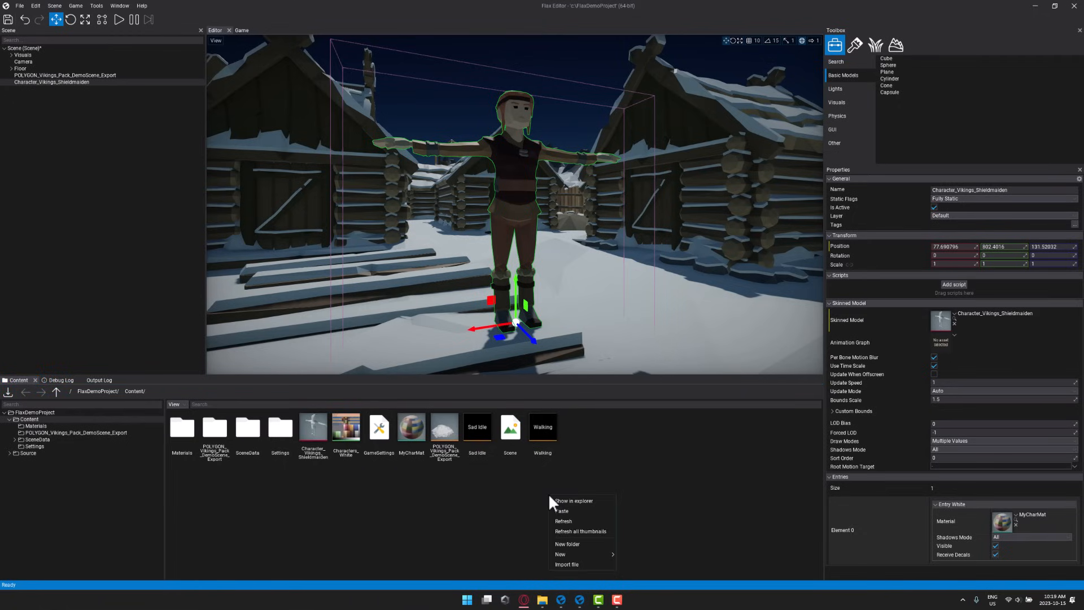
pyautogui.moveTo(583, 555)
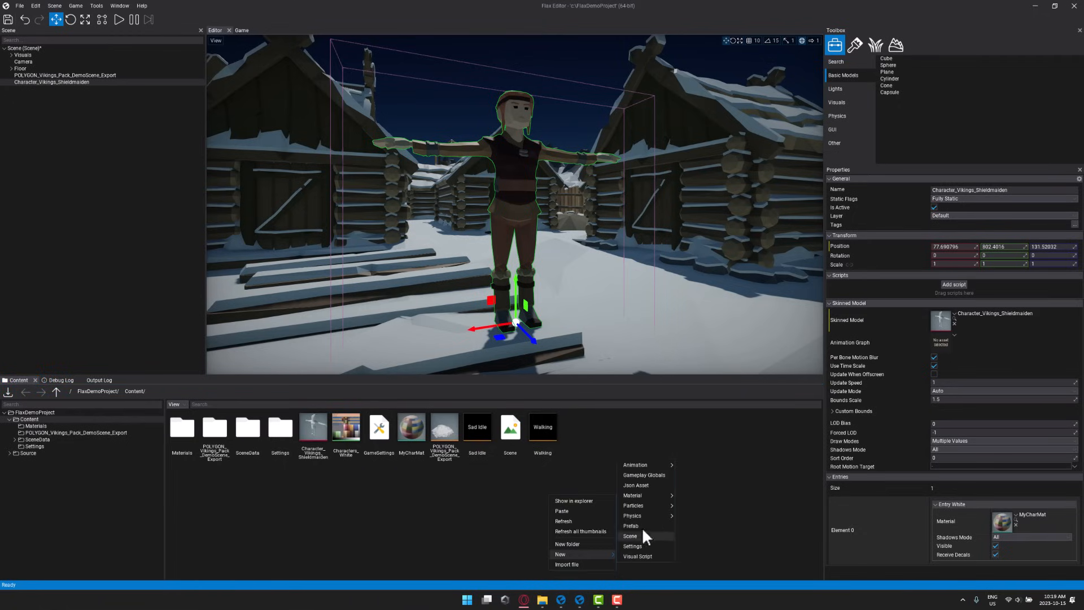
pyautogui.moveTo(648, 466)
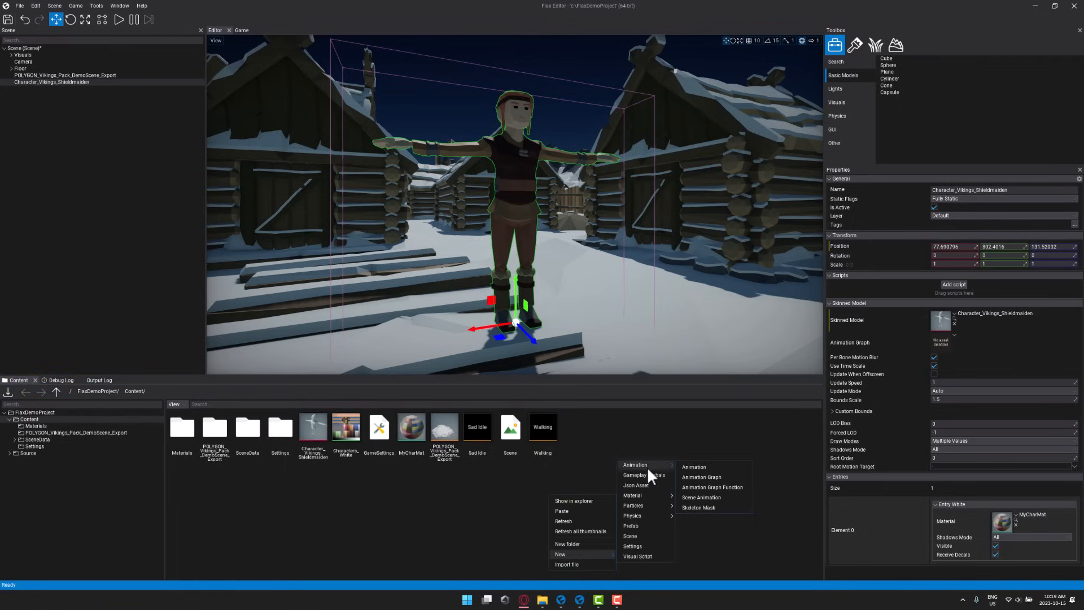
pyautogui.click(700, 478)
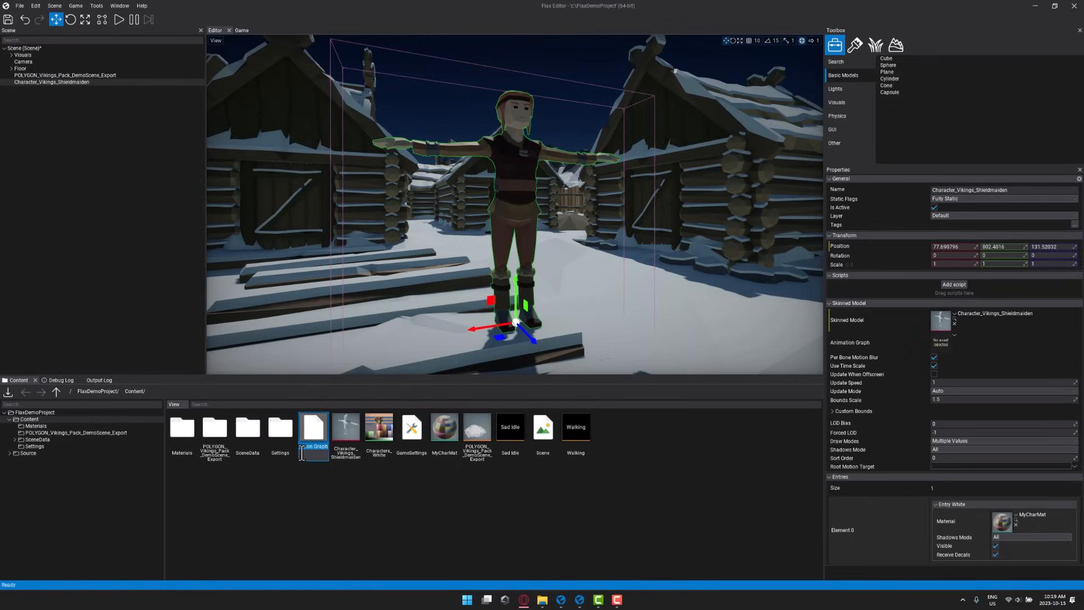
pyautogui.press('BackSpace')
pyautogui.write('Anim')
pyautogui.press('Return')
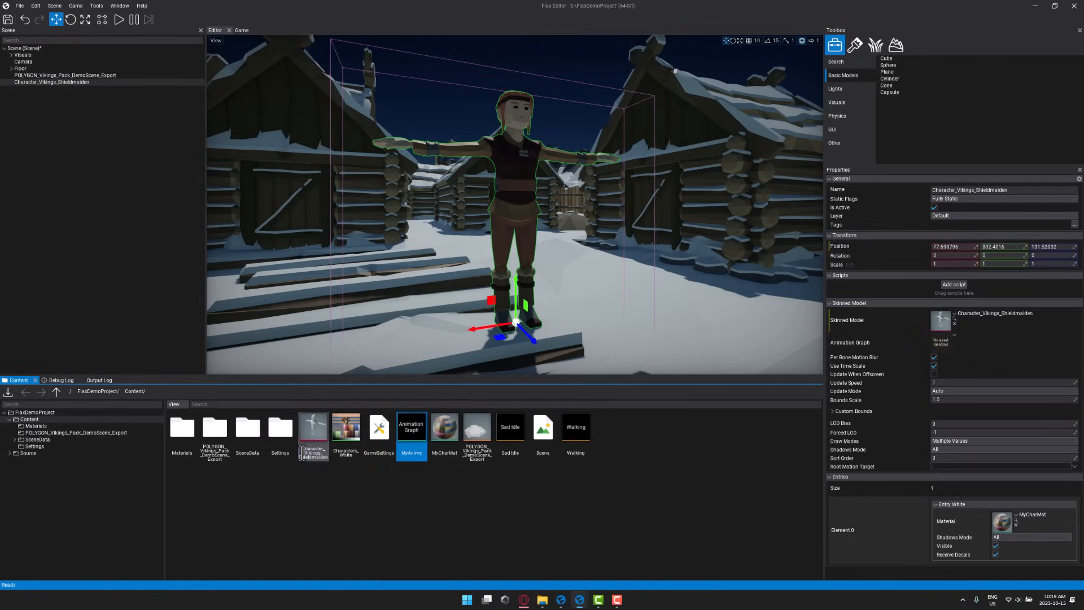
pyautogui.doubleClick(415, 420)
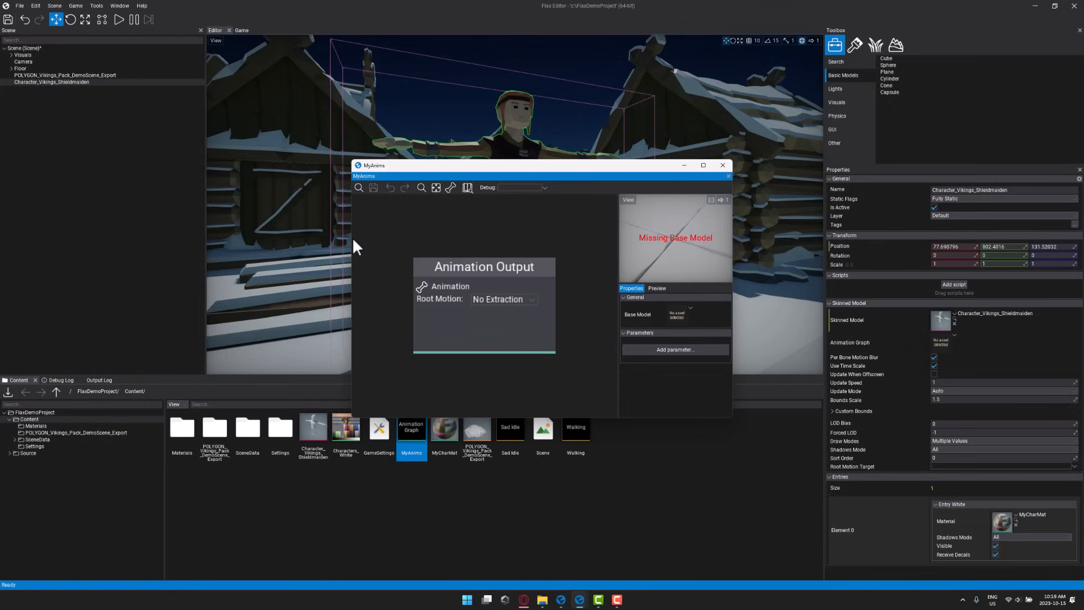
# Add the Sad Idle animation to the MyAnims graph and connect its output to the Animation Output node.
pyautogui.moveTo(352, 237); pyautogui.dragTo(1, 238)
pyautogui.moveTo(392, 162); pyautogui.dragTo(674, 104)
pyautogui.moveTo(459, 208); pyautogui.dragTo(721, 196)
pyautogui.moveTo(510, 427); pyautogui.dragTo(383, 224)
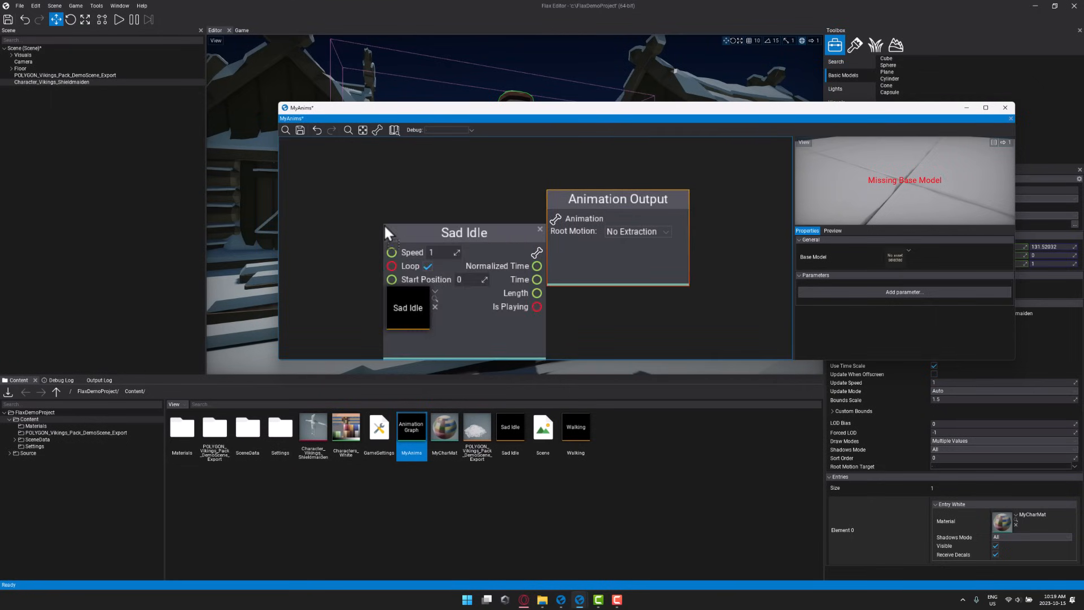
pyautogui.moveTo(534, 252); pyautogui.dragTo(556, 219)
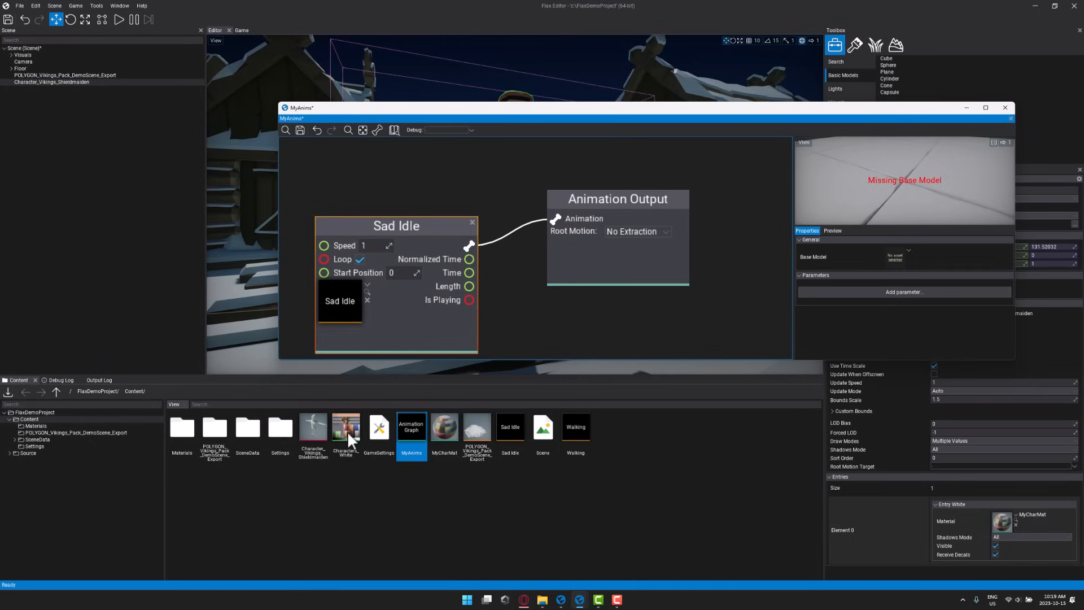
# Set the Base Model of MyAnims to Character_Vikings_Shieldmaiden.
pyautogui.moveTo(313, 423); pyautogui.dragTo(599, 455)
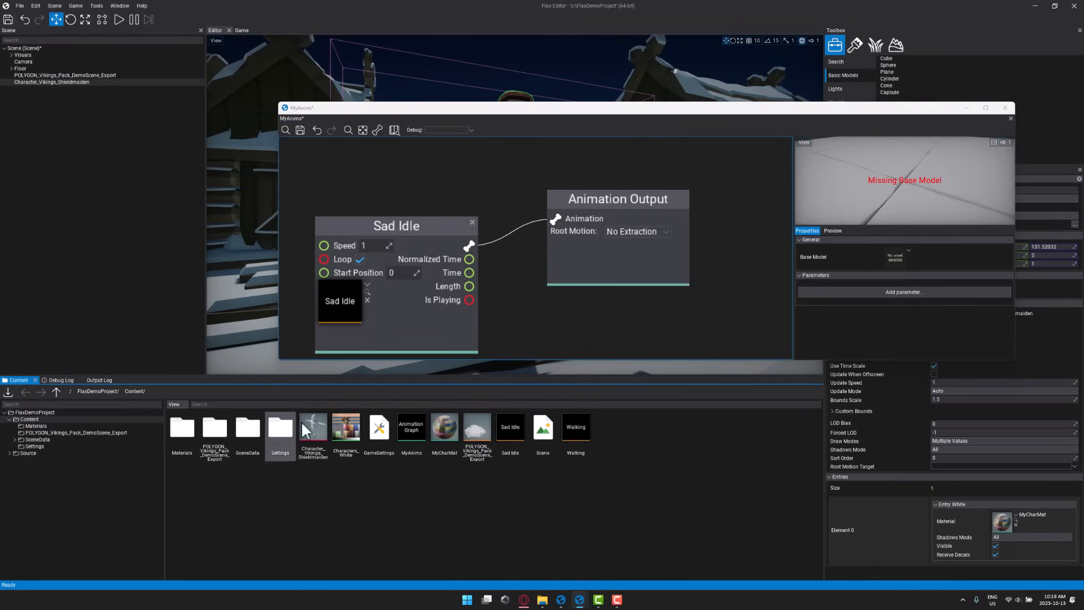
pyautogui.click(311, 435)
pyautogui.moveTo(334, 416); pyautogui.dragTo(894, 256)
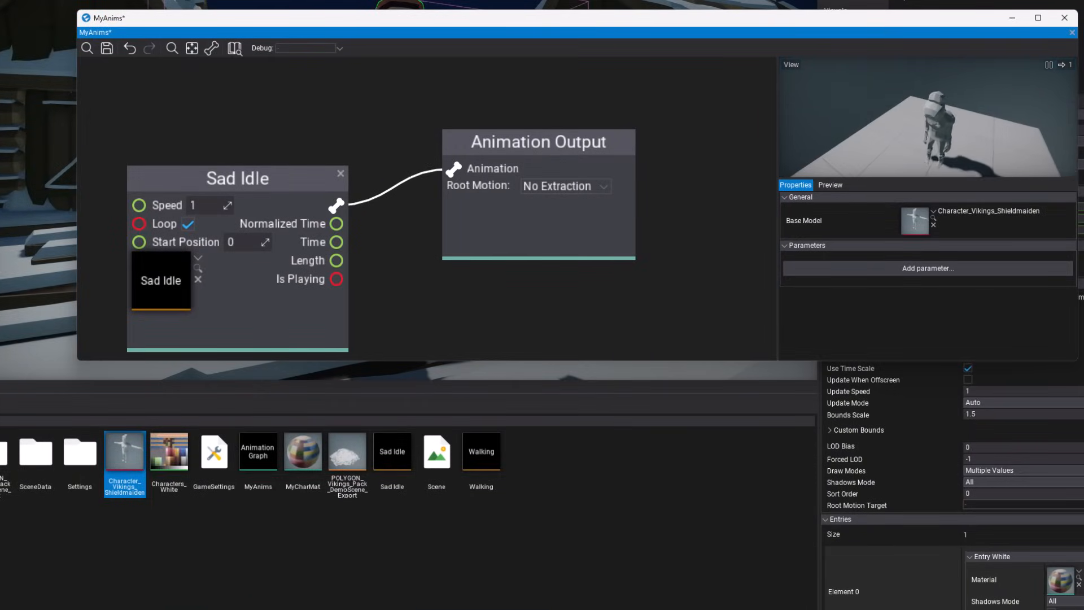
# Delete the Sad Idle node from the MyAnims graph.
pyautogui.click(282, 172)
pyautogui.press('Delete')
pyautogui.scroll(-2, 295, 205)
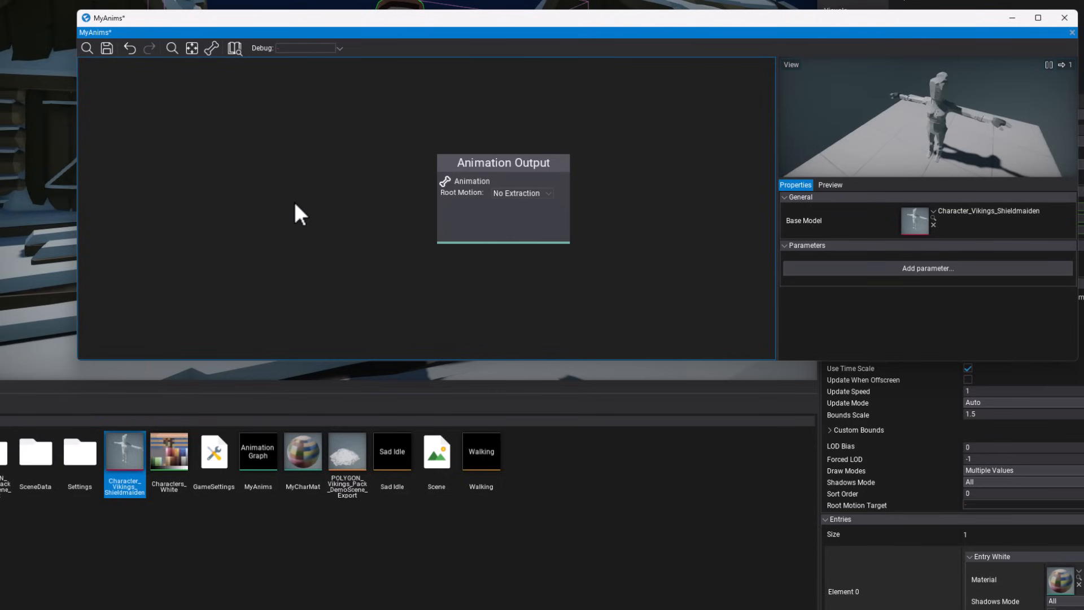
# Add a State Machine node before Animation Output and connect its output to the Animation input.
pyautogui.rightClick(215, 186)
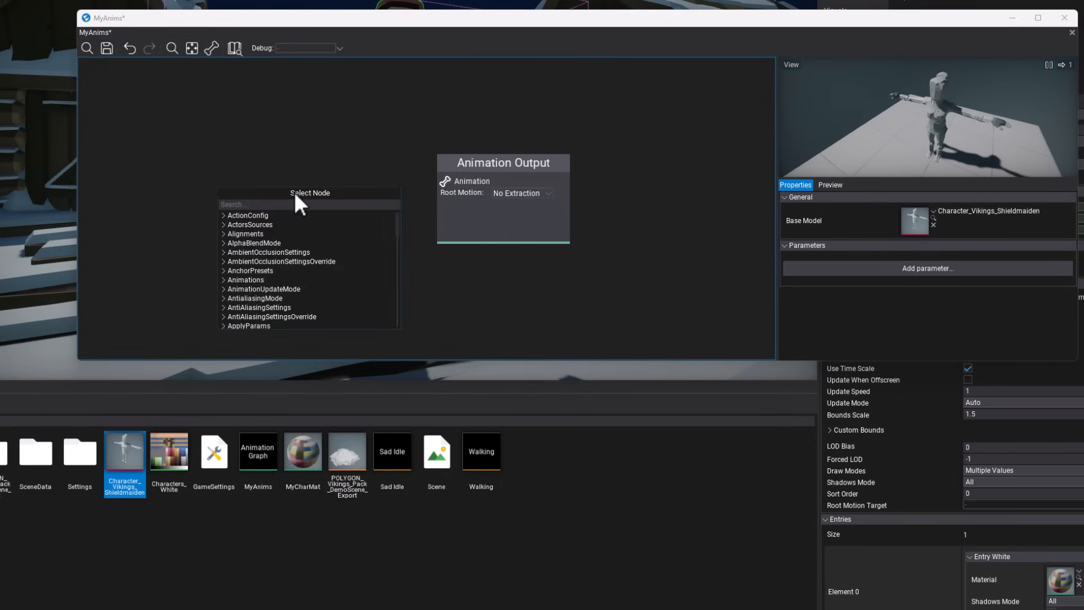
pyautogui.write('state')
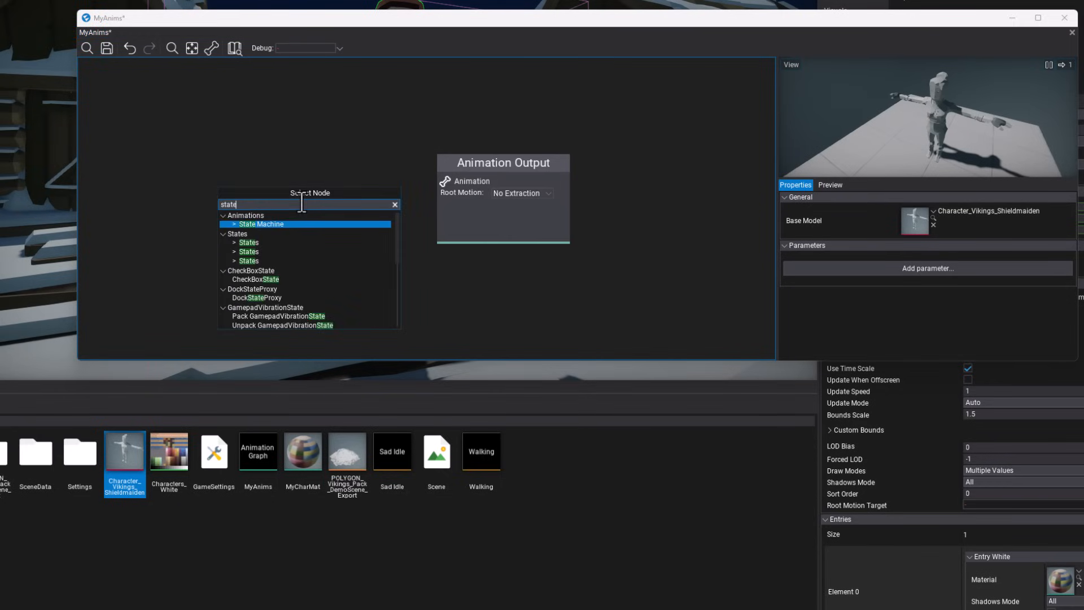
pyautogui.click(269, 225)
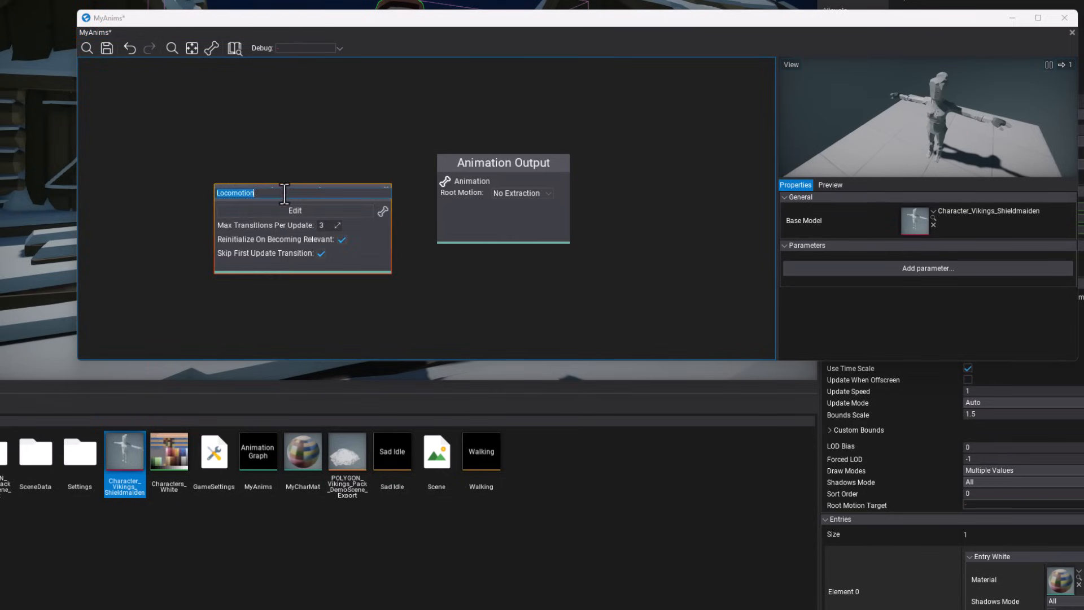
pyautogui.moveTo(298, 192); pyautogui.dragTo(213, 150)
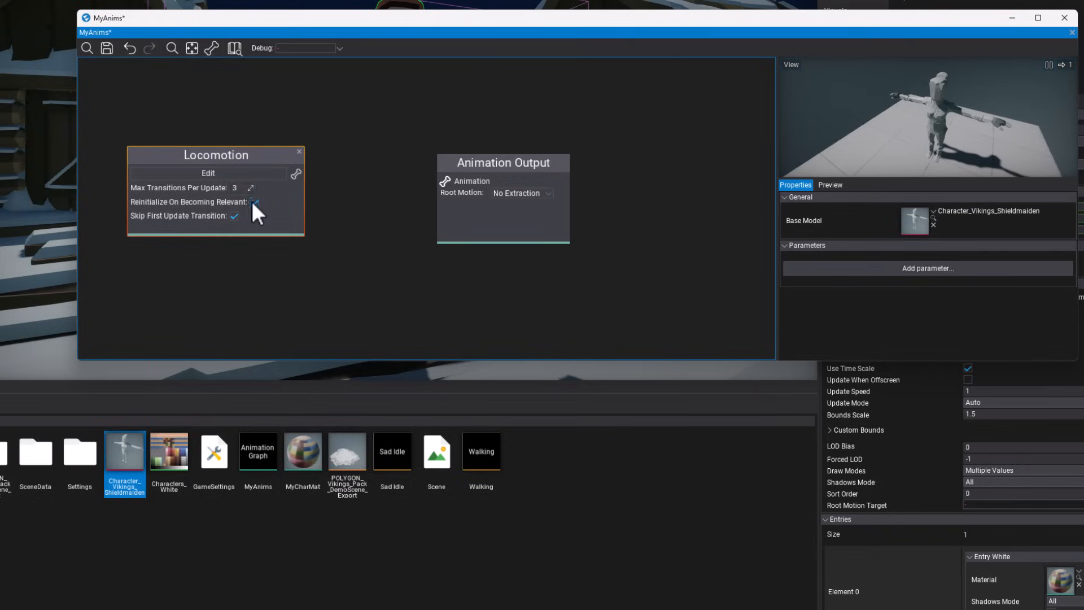
pyautogui.moveTo(296, 174); pyautogui.dragTo(445, 181)
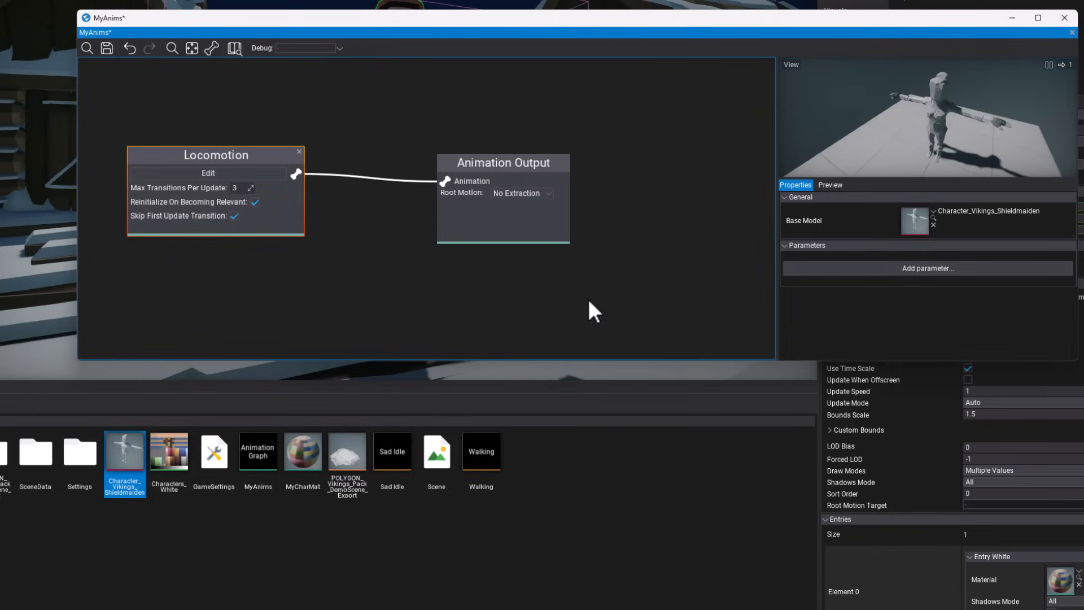
# Add a Bool parameter to the MyAnims graph and rename it isWalking.
pyautogui.click(937, 270)
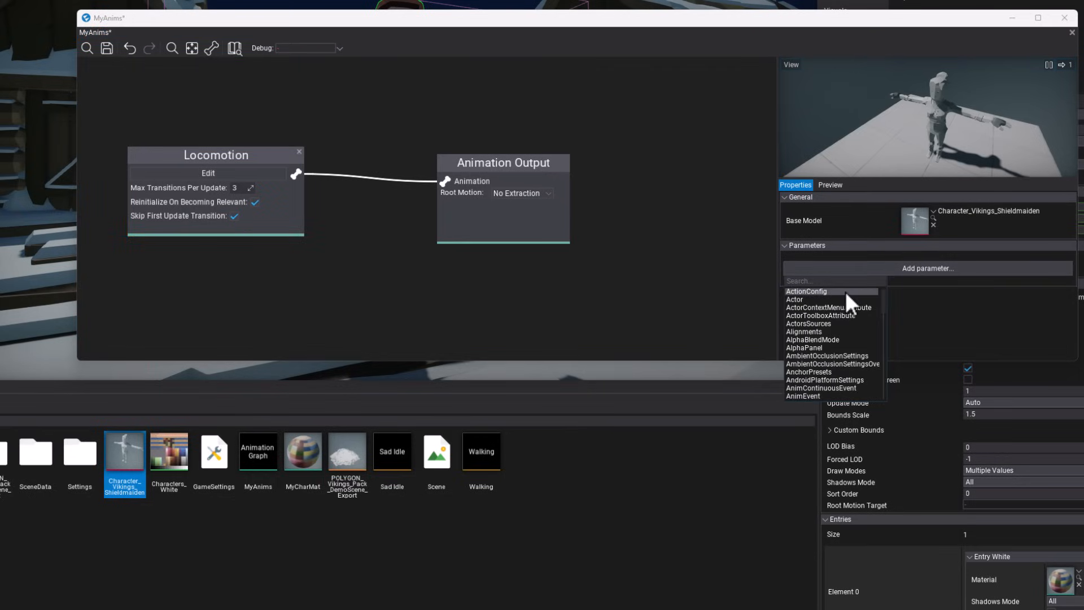
pyautogui.write('b')
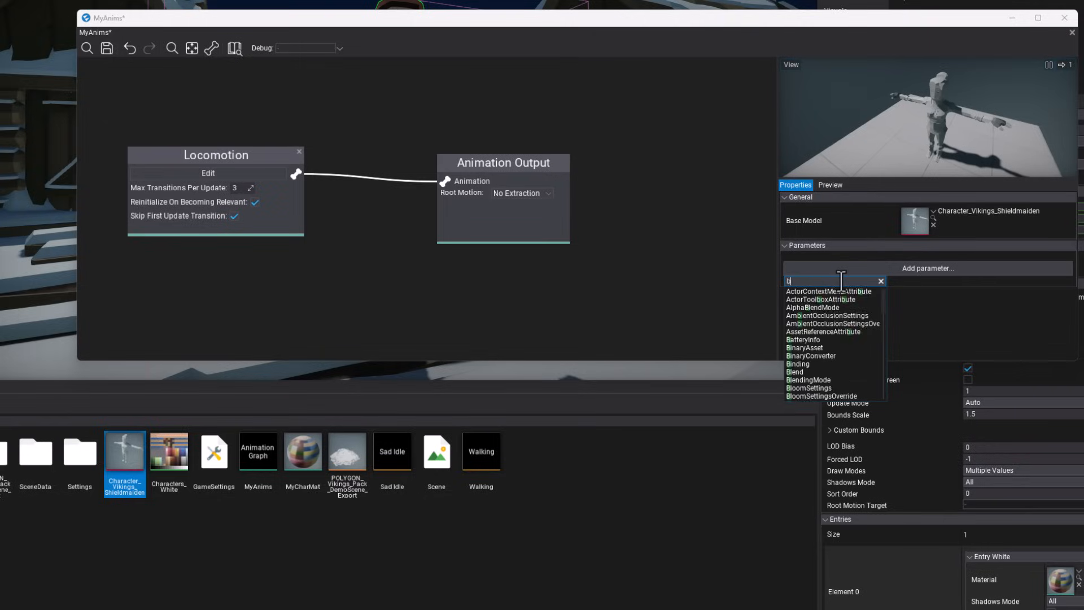
pyautogui.write('ool')
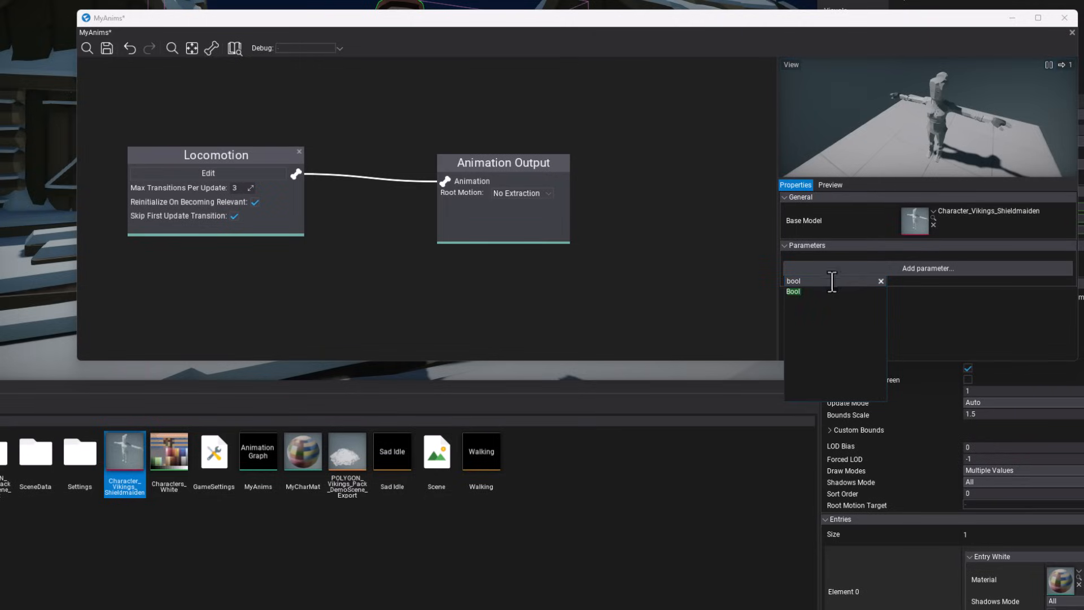
pyautogui.click(808, 292)
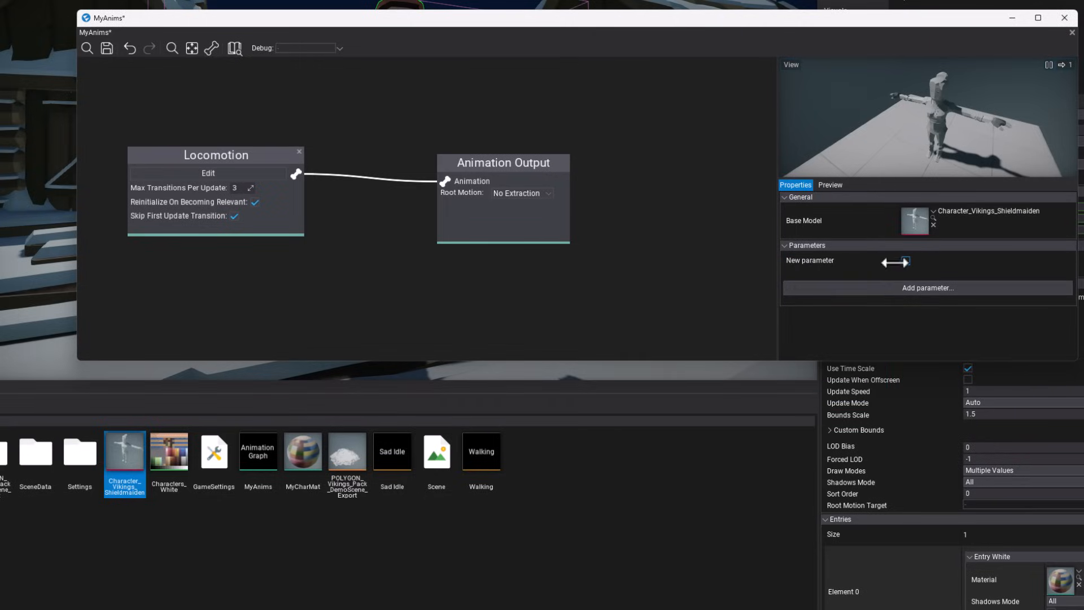
pyautogui.rightClick(825, 262)
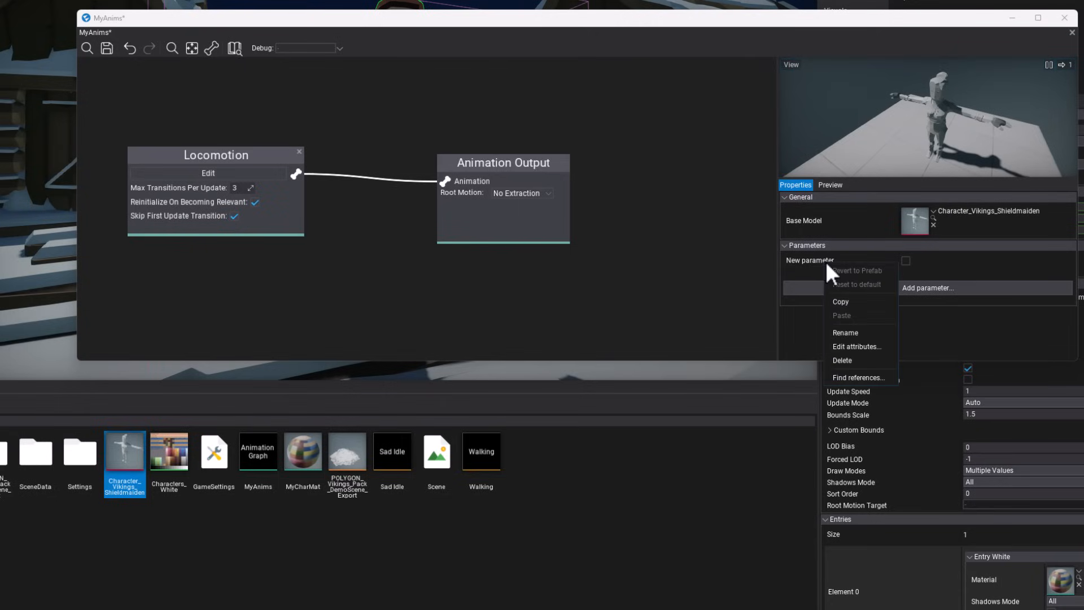
pyautogui.click(838, 328)
pyautogui.write('isW')
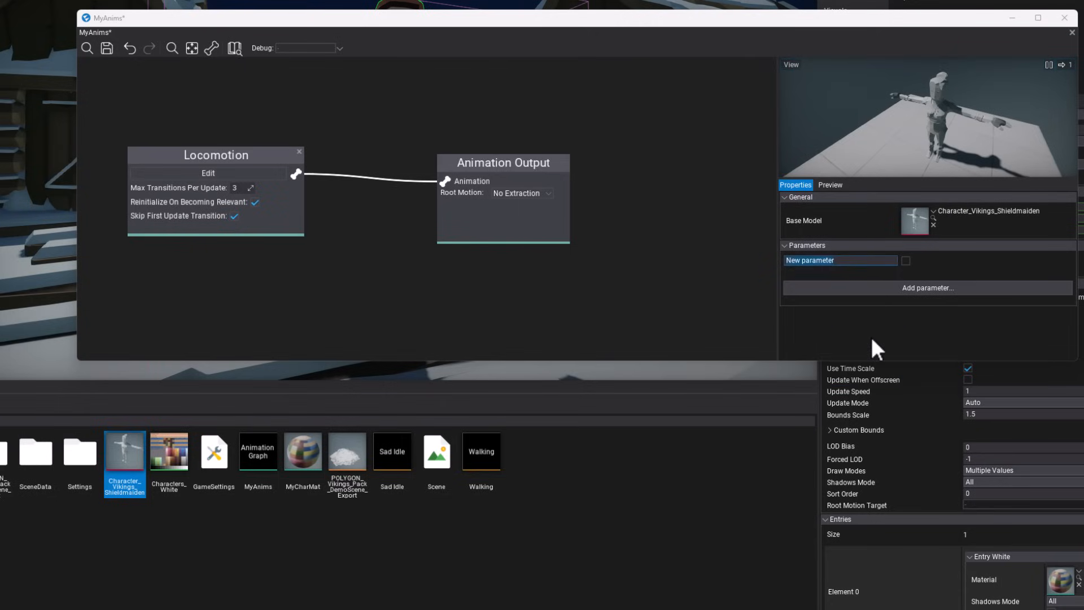
pyautogui.write('alking')
pyautogui.press('Return')
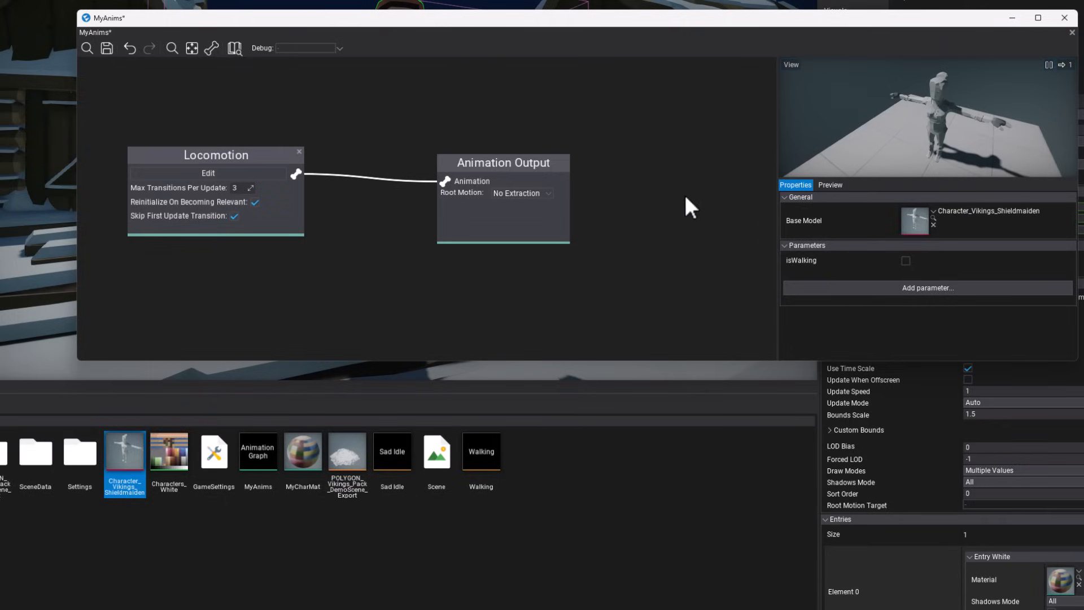
# Open the Locomotion state machine for editing and reposition its Entry node.
pyautogui.moveTo(221, 154); pyautogui.dragTo(268, 174)
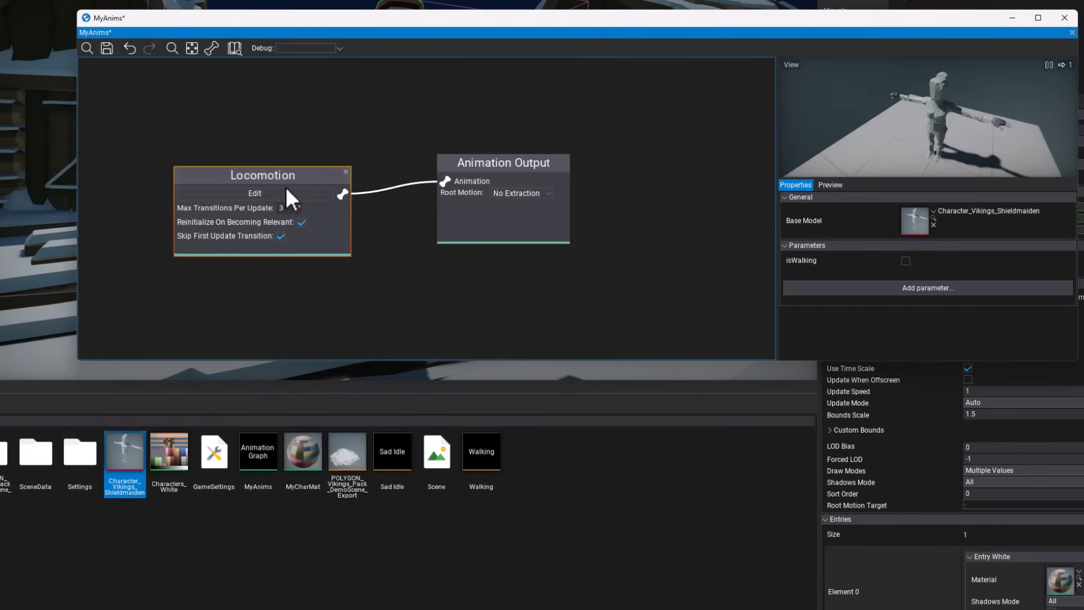
pyautogui.click(250, 191)
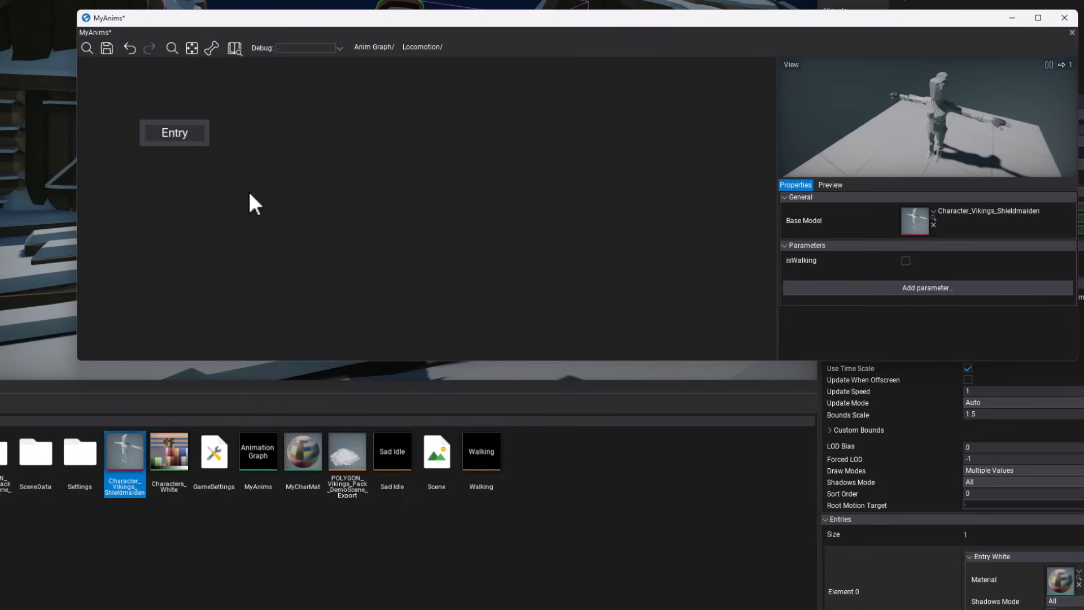
pyautogui.moveTo(181, 129); pyautogui.dragTo(236, 104)
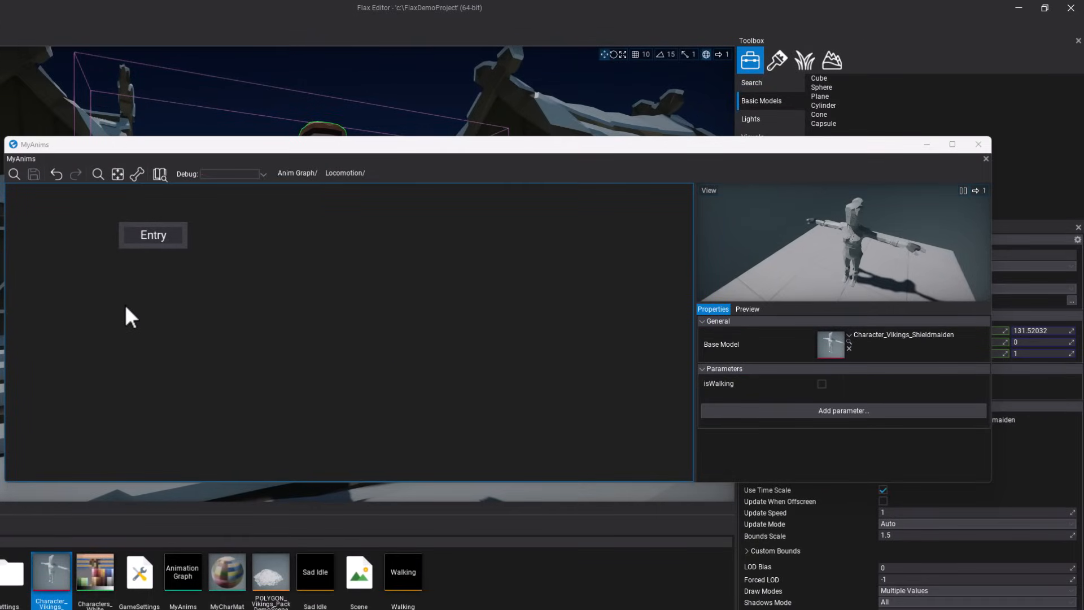
# Add a State node named Idle to the state machine and place it below the Entry node.
pyautogui.rightClick(197, 389)
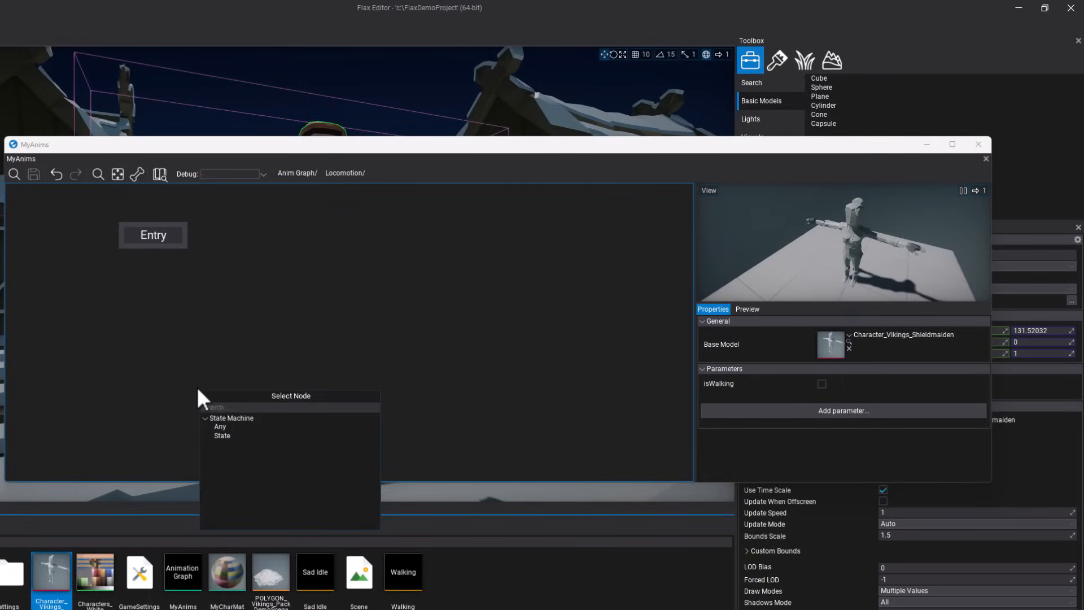
pyautogui.click(229, 434)
pyautogui.moveTo(229, 395); pyautogui.dragTo(123, 334)
pyautogui.press('Escape')
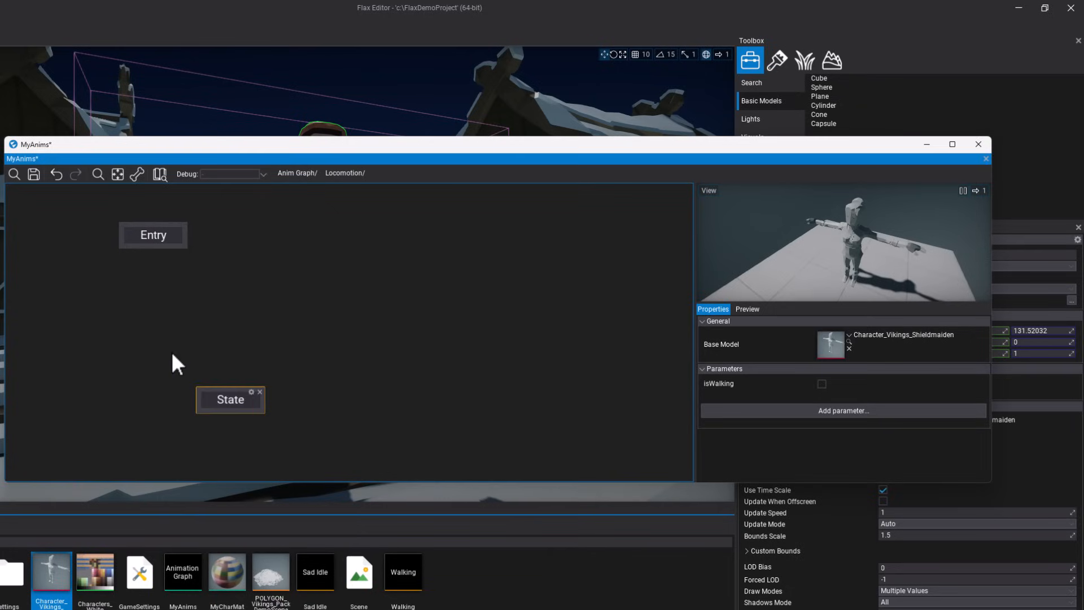
pyautogui.rightClick(221, 394)
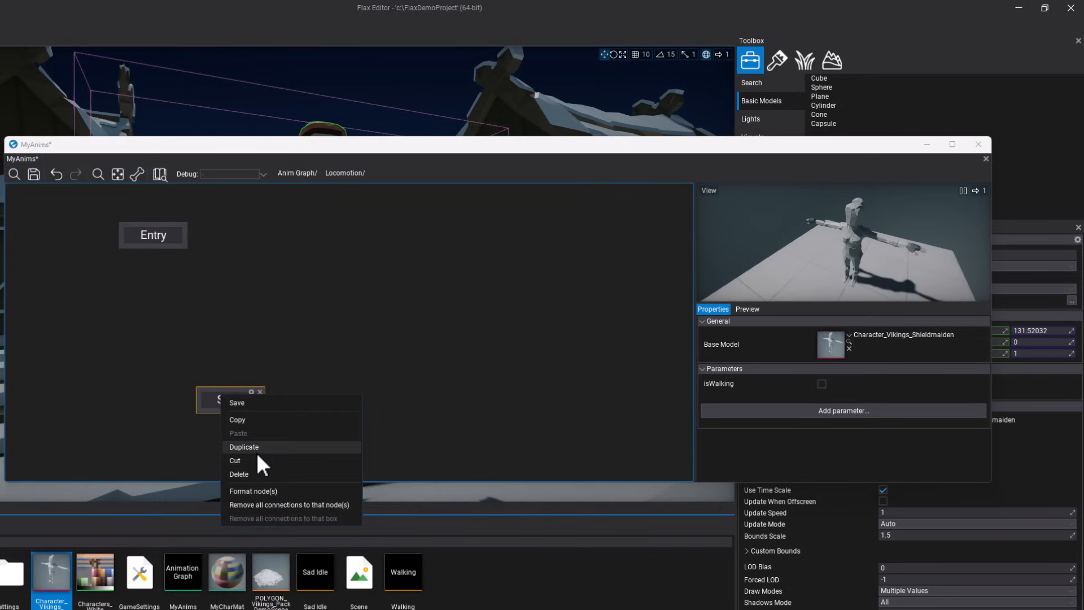
pyautogui.click(276, 419)
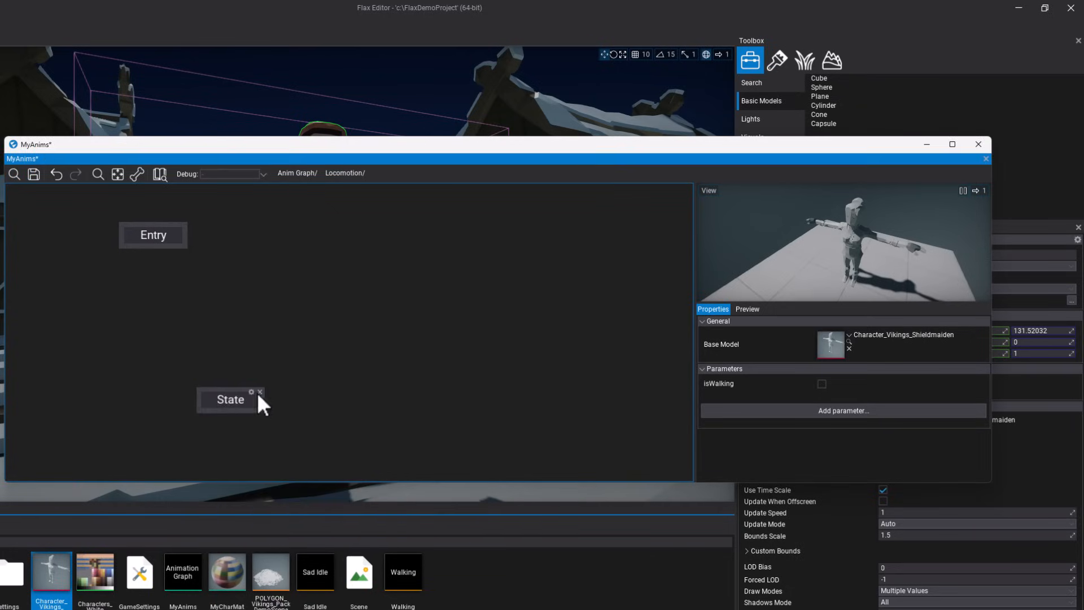
pyautogui.doubleClick(227, 401)
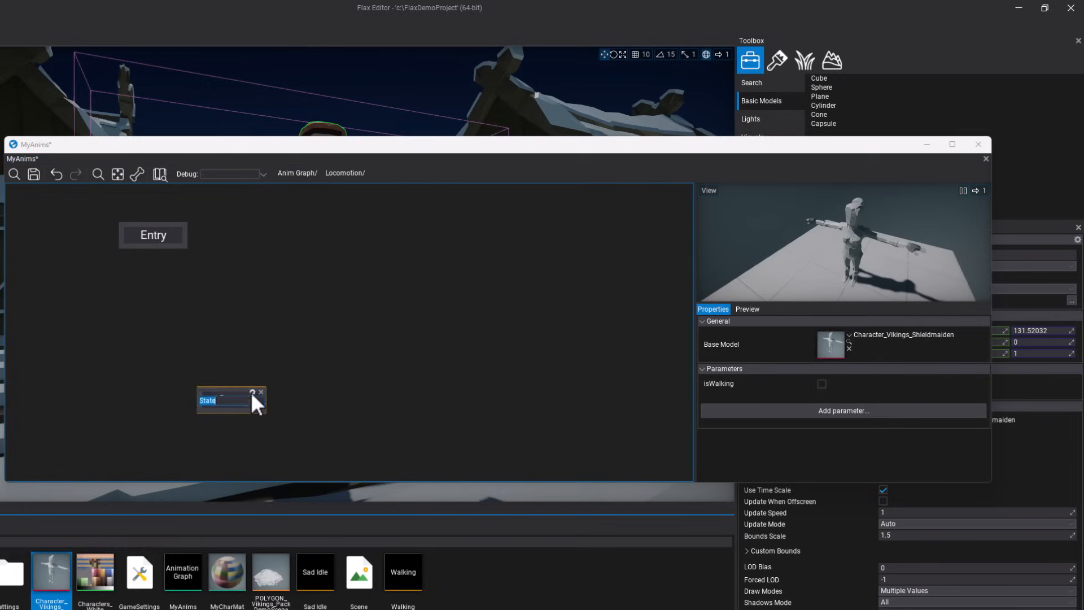
pyautogui.write('Idle')
pyautogui.press('Return')
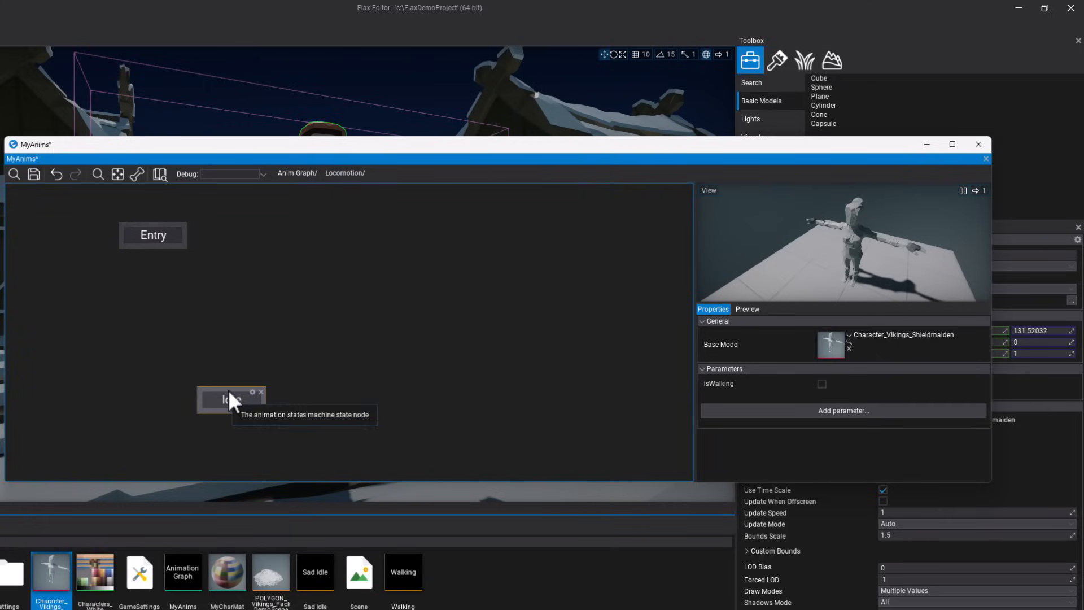
pyautogui.rightClick(138, 352)
pyautogui.click(270, 382)
pyautogui.moveTo(230, 399); pyautogui.dragTo(155, 363)
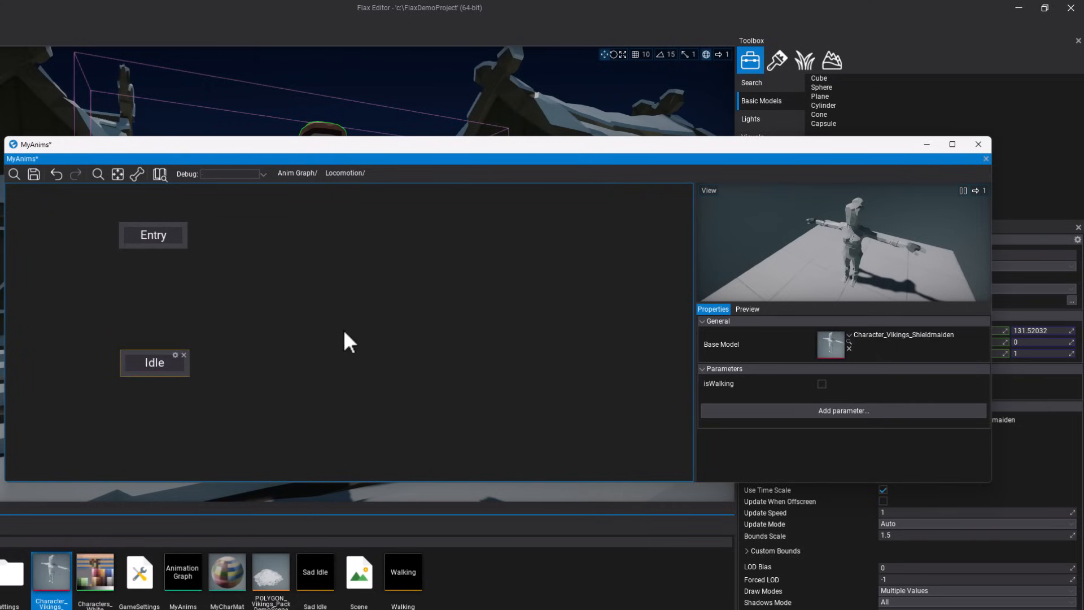
# Add a second State node named Walk to the state machine and place it level with the Idle node.
pyautogui.rightClick(378, 340)
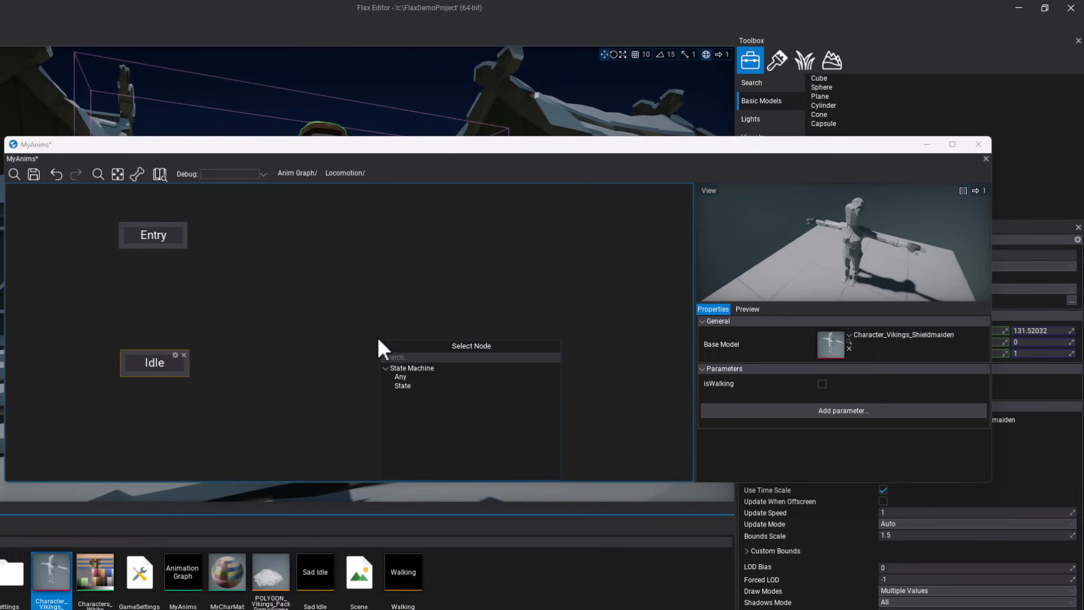
pyautogui.click(407, 386)
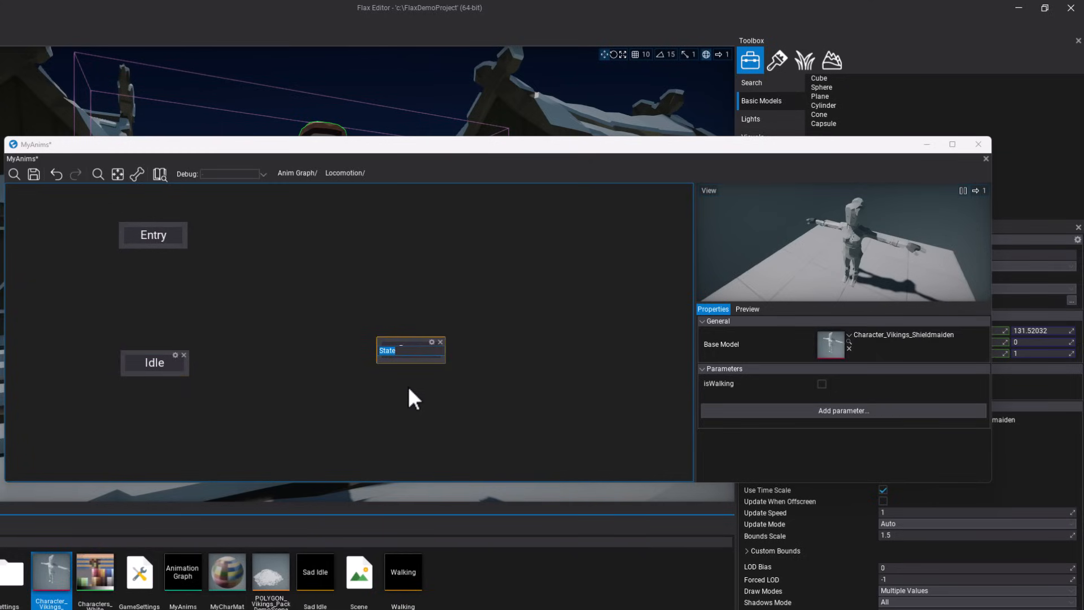
pyautogui.write('Walk')
pyautogui.press('Return')
pyautogui.moveTo(401, 350); pyautogui.dragTo(355, 366)
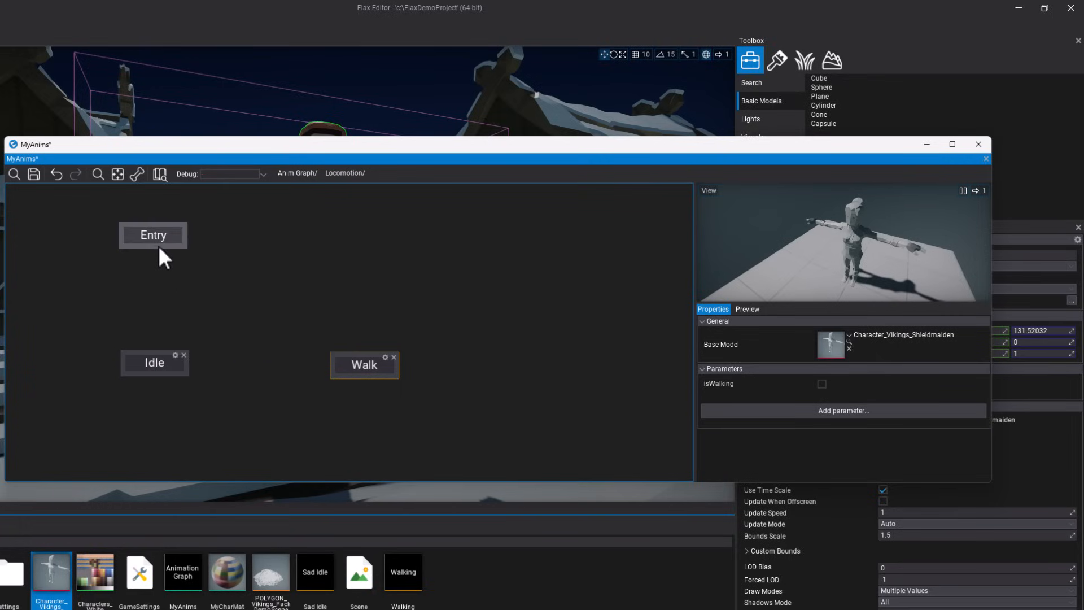
# Link Entry to Idle and create transitions in both directions between the Idle and Walk states.
pyautogui.moveTo(150, 328); pyautogui.dragTo(154, 353)
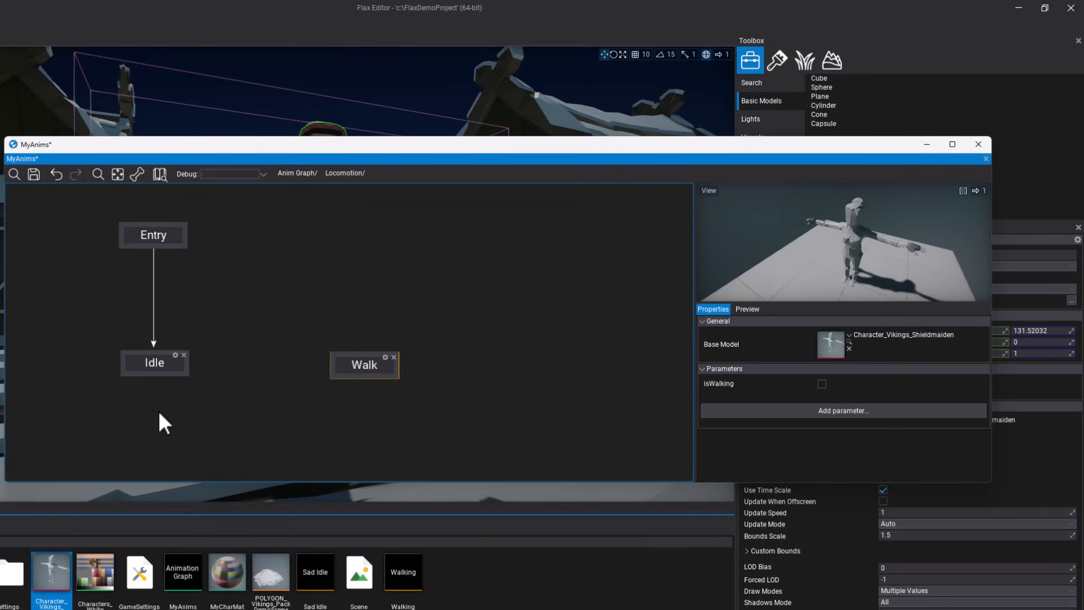
pyautogui.moveTo(189, 374)
pyautogui.mouseDown()
pyautogui.moveTo(336, 378)
pyautogui.moveTo(188, 372)
pyautogui.mouseUp()
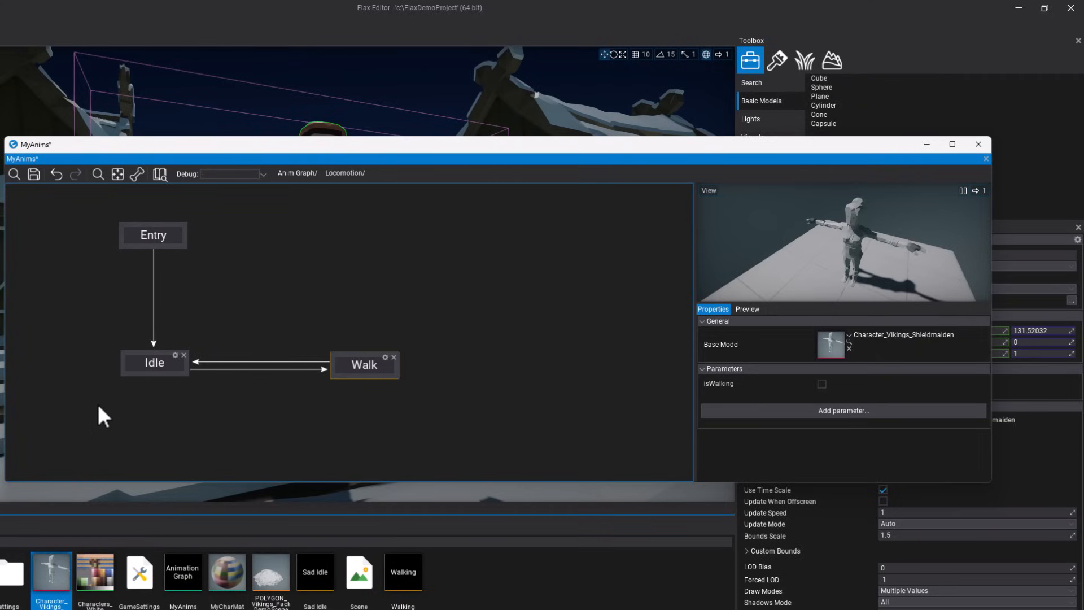
# Inside the Idle state, add the Sad Idle animation, connect it to the State Output's Pose and save the graph.
pyautogui.doubleClick(150, 363)
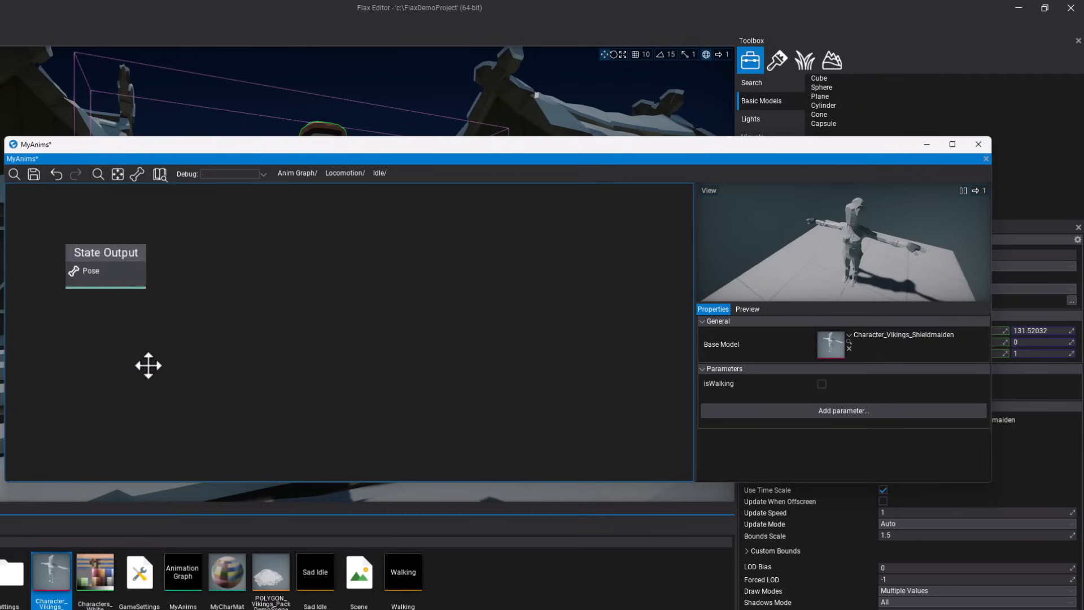
pyautogui.moveTo(135, 249); pyautogui.dragTo(472, 302)
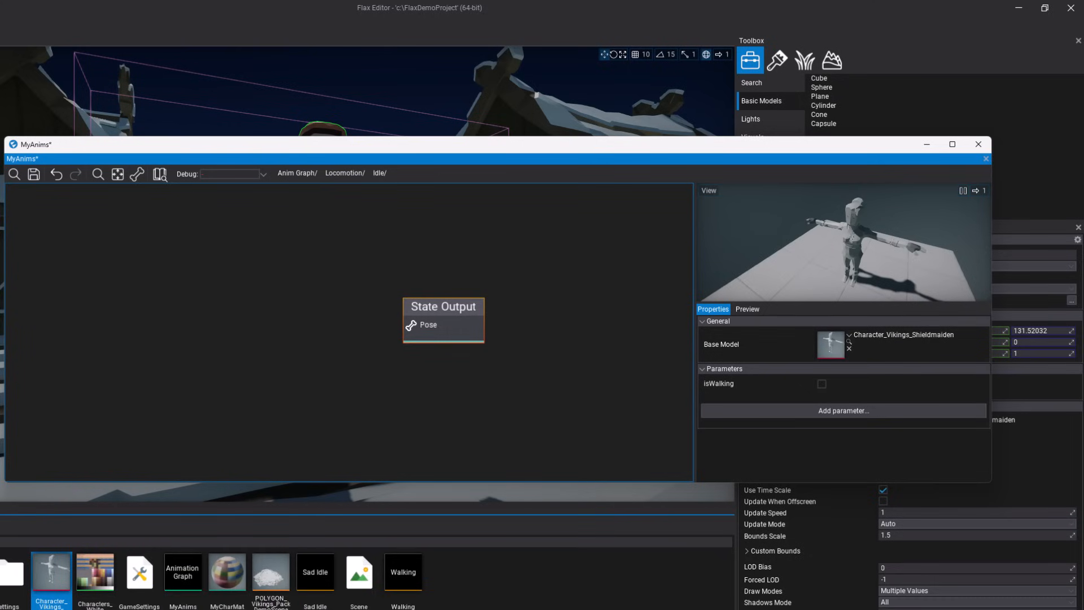
pyautogui.moveTo(324, 581); pyautogui.dragTo(145, 355)
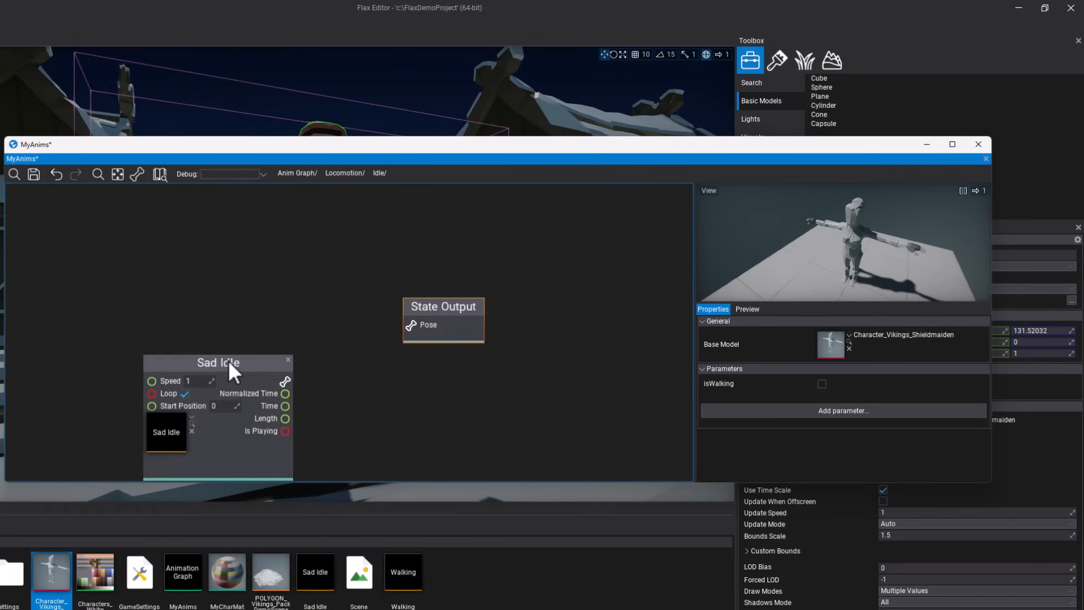
pyautogui.moveTo(228, 360); pyautogui.dragTo(200, 293)
pyautogui.moveTo(257, 313); pyautogui.dragTo(411, 325)
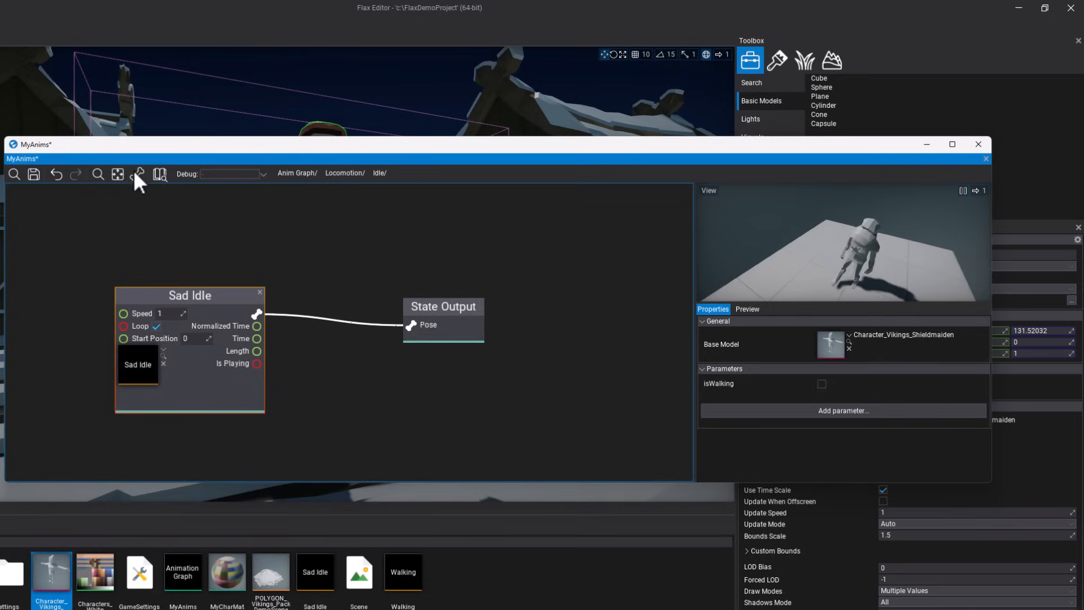
pyautogui.click(62, 197)
pyautogui.click(34, 174)
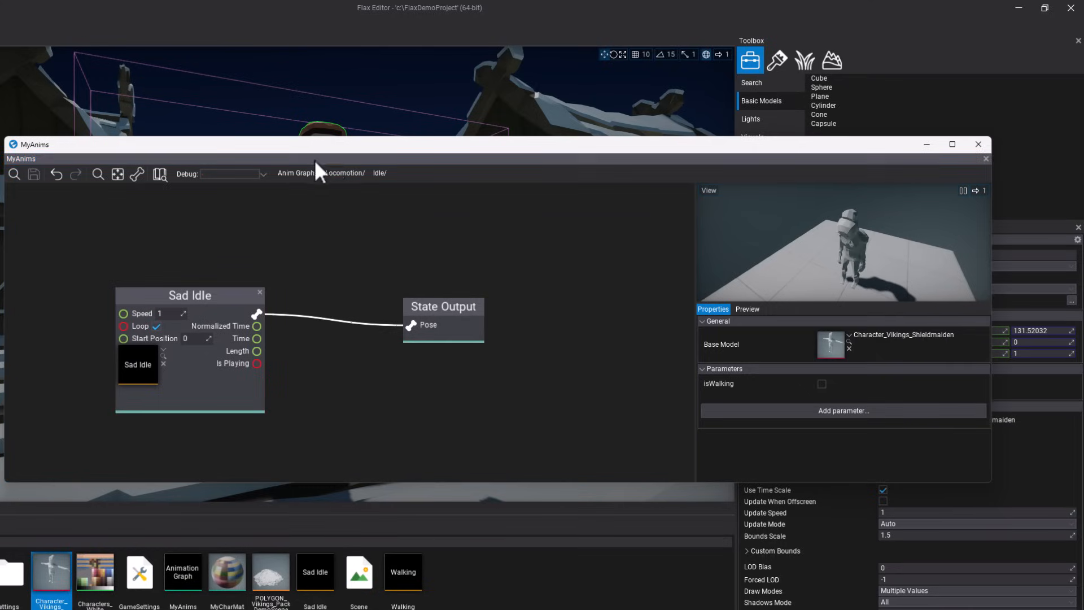
# Inside the Walk state, add the Walking animation and connect it to the State Output's Pose input.
pyautogui.click(345, 173)
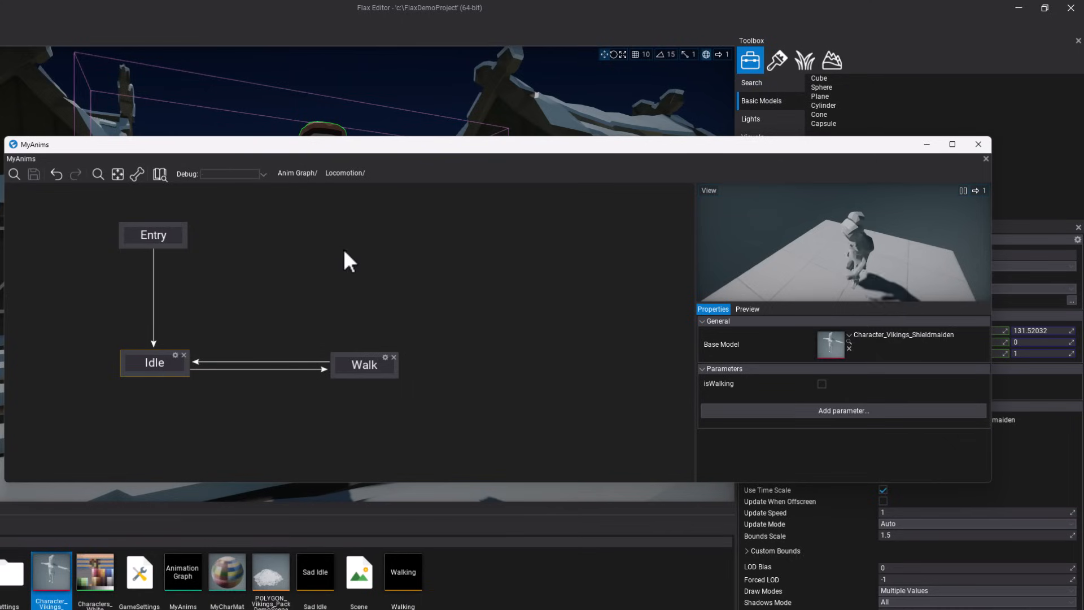
pyautogui.doubleClick(364, 367)
pyautogui.moveTo(88, 252); pyautogui.dragTo(313, 274)
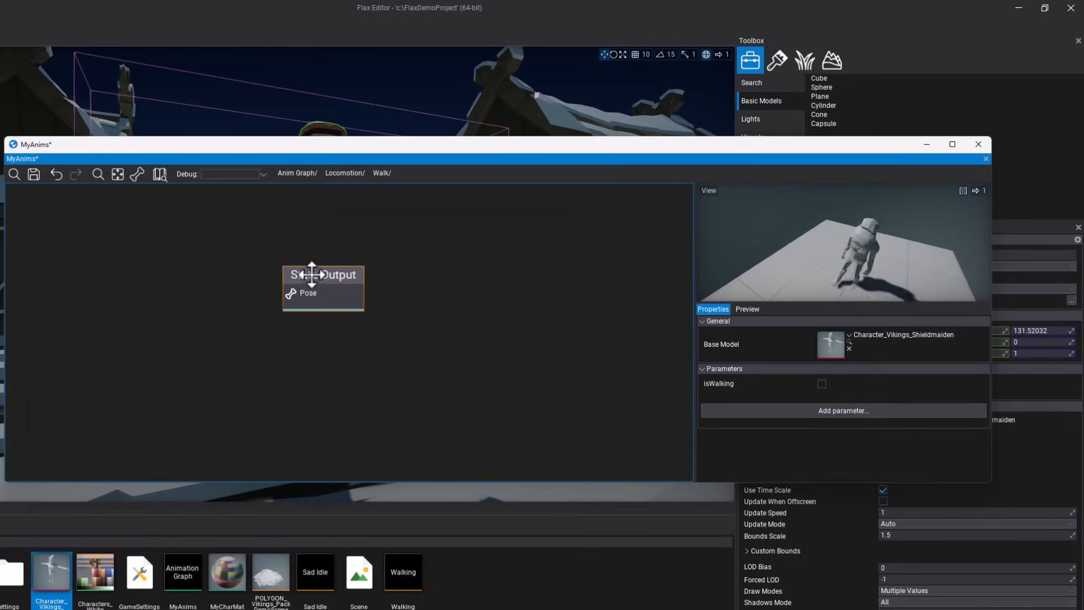
pyautogui.moveTo(400, 572); pyautogui.dragTo(129, 348)
pyautogui.moveTo(277, 318); pyautogui.dragTo(297, 296)
pyautogui.moveTo(216, 330); pyautogui.dragTo(193, 295)
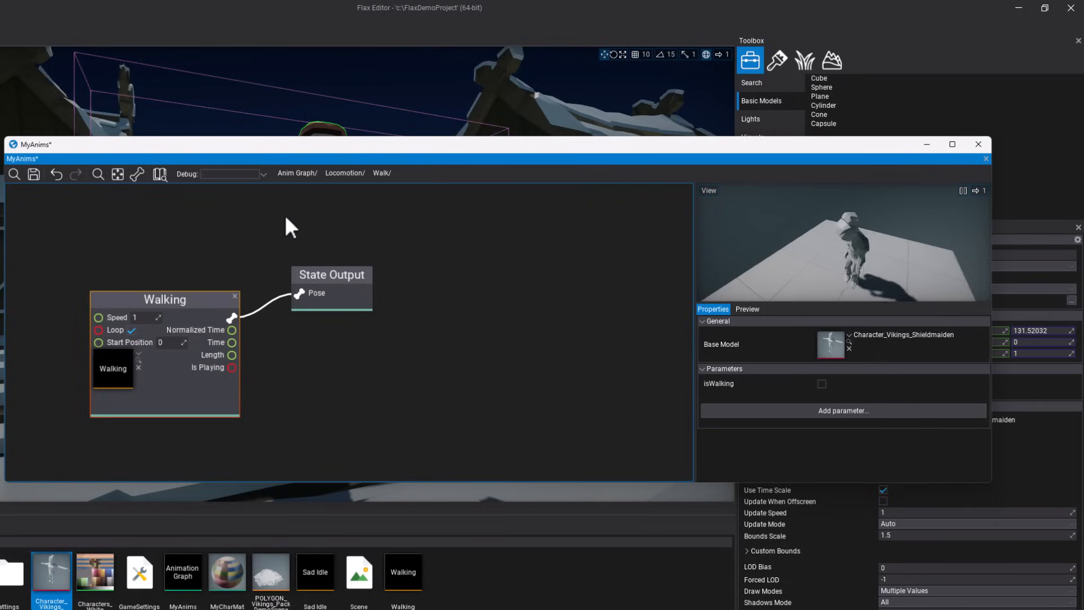
pyautogui.click(249, 83)
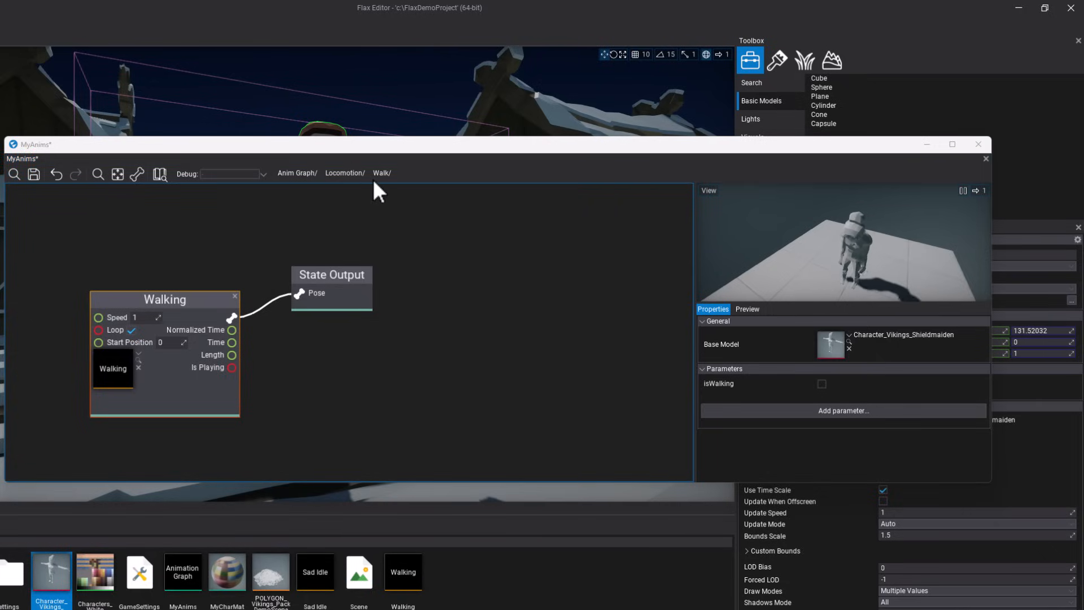
# Edit the Idle to Walk transition rule so a Get isWalking node feeds Can Start Transition.
pyautogui.click(347, 173)
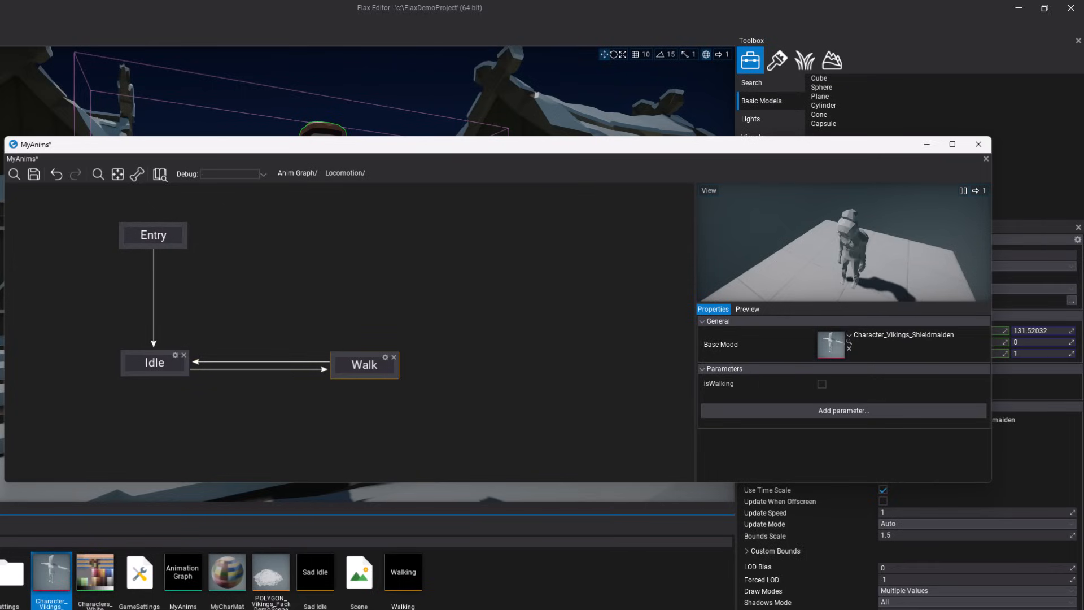
pyautogui.click(272, 368)
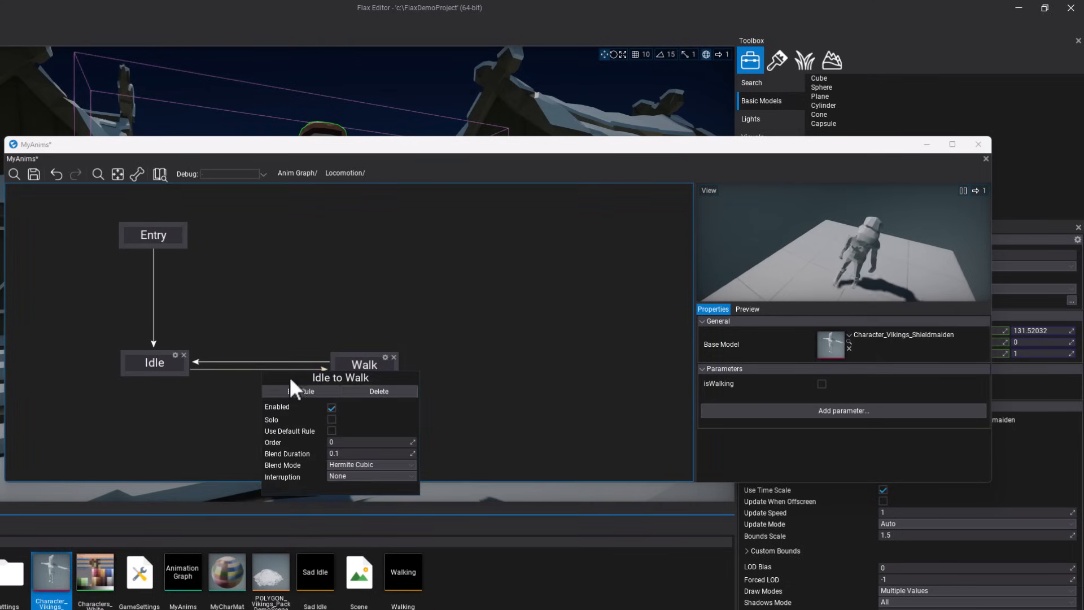
pyautogui.click(299, 391)
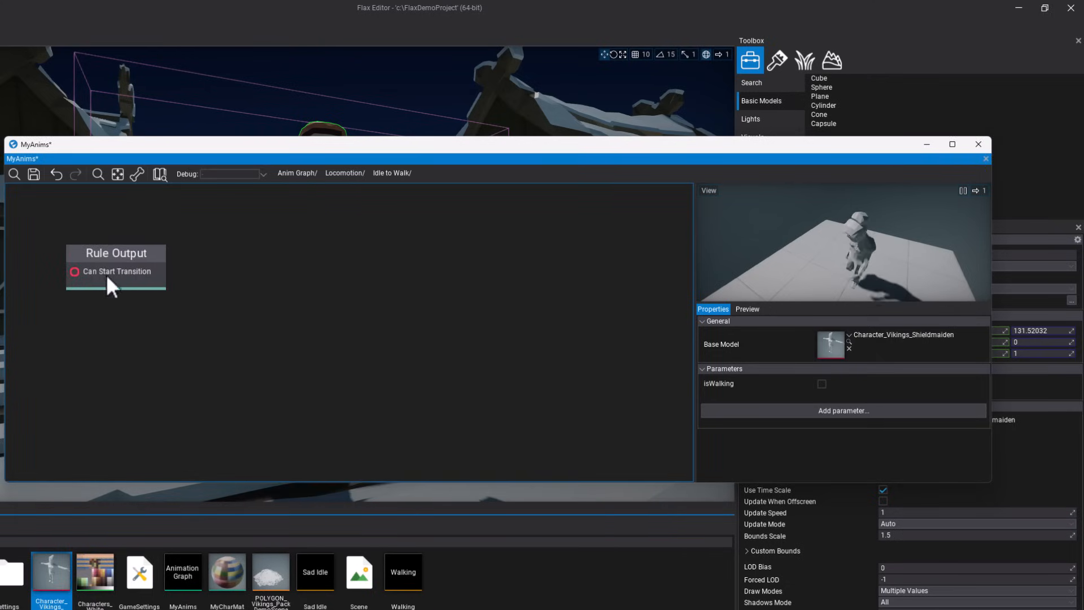
pyautogui.moveTo(119, 252); pyautogui.dragTo(370, 266)
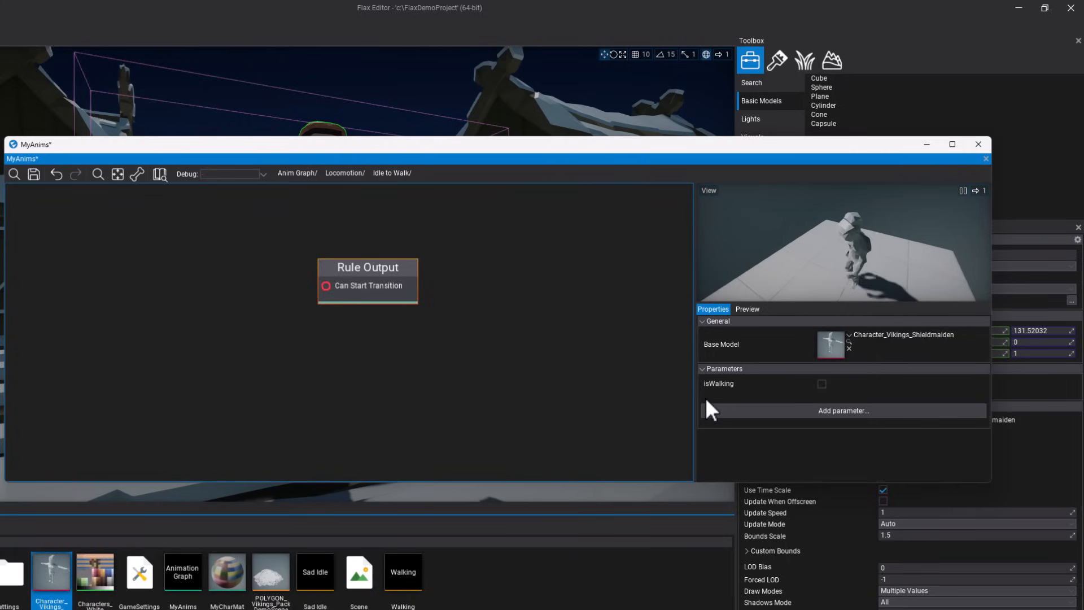
pyautogui.moveTo(686, 384); pyautogui.dragTo(134, 275)
pyautogui.moveTo(217, 307); pyautogui.dragTo(311, 286)
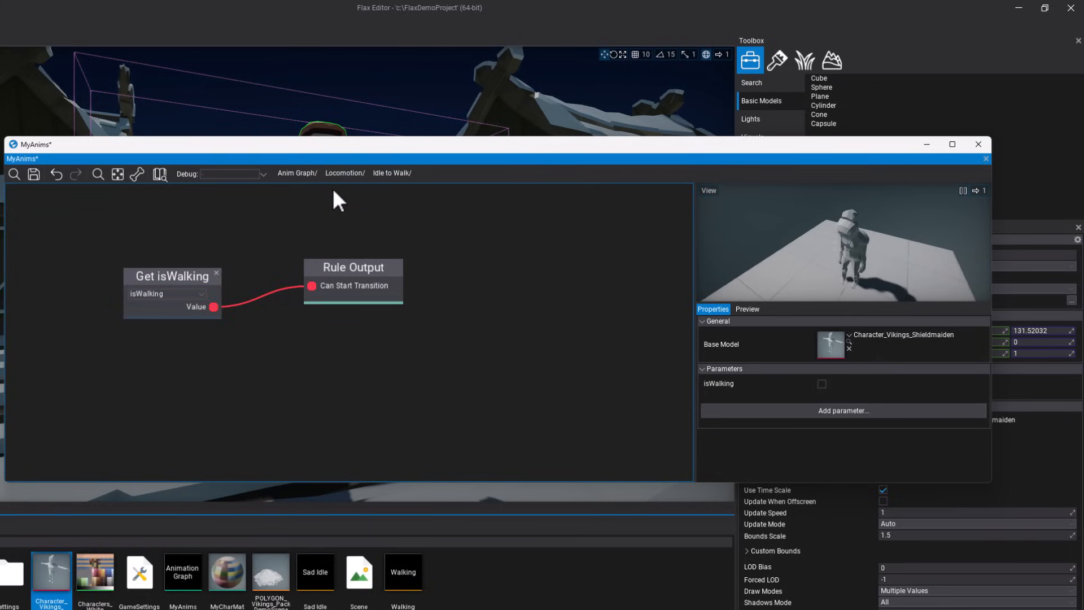
# Open the Walk to Idle transition rule, reposition its Rule Output node and add a Get isWalking node.
pyautogui.click(345, 173)
pyautogui.click(270, 362)
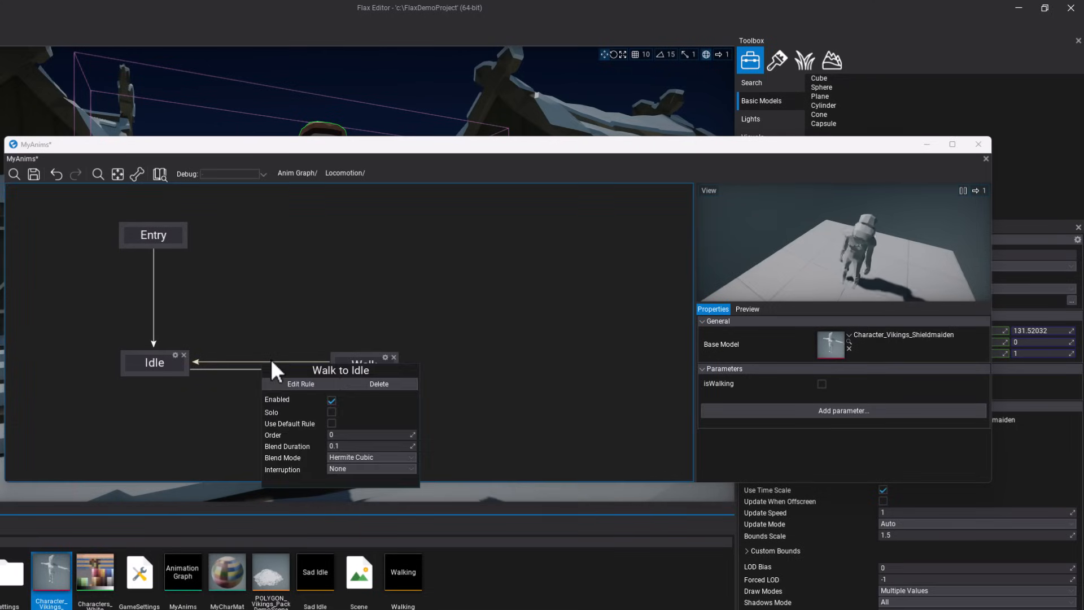
pyautogui.click(294, 384)
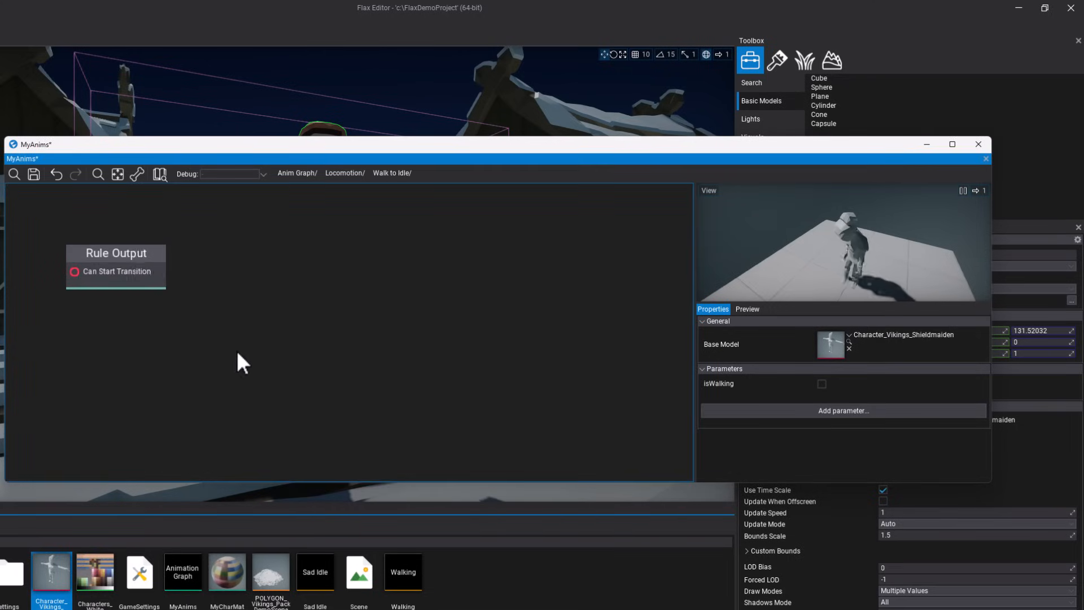
pyautogui.moveTo(130, 255); pyautogui.dragTo(312, 272)
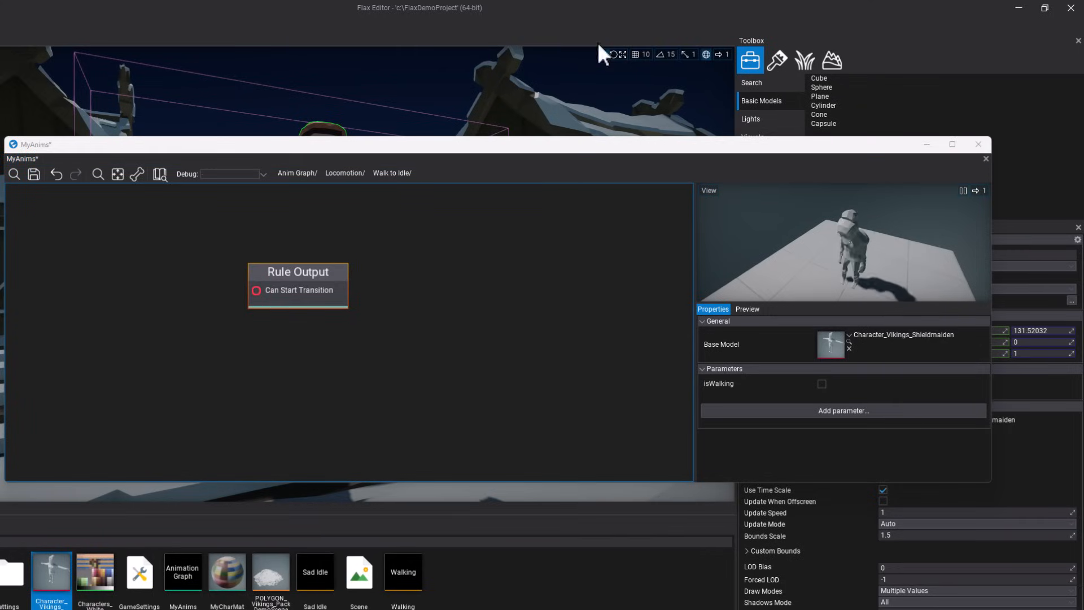
pyautogui.moveTo(299, 269); pyautogui.dragTo(474, 278)
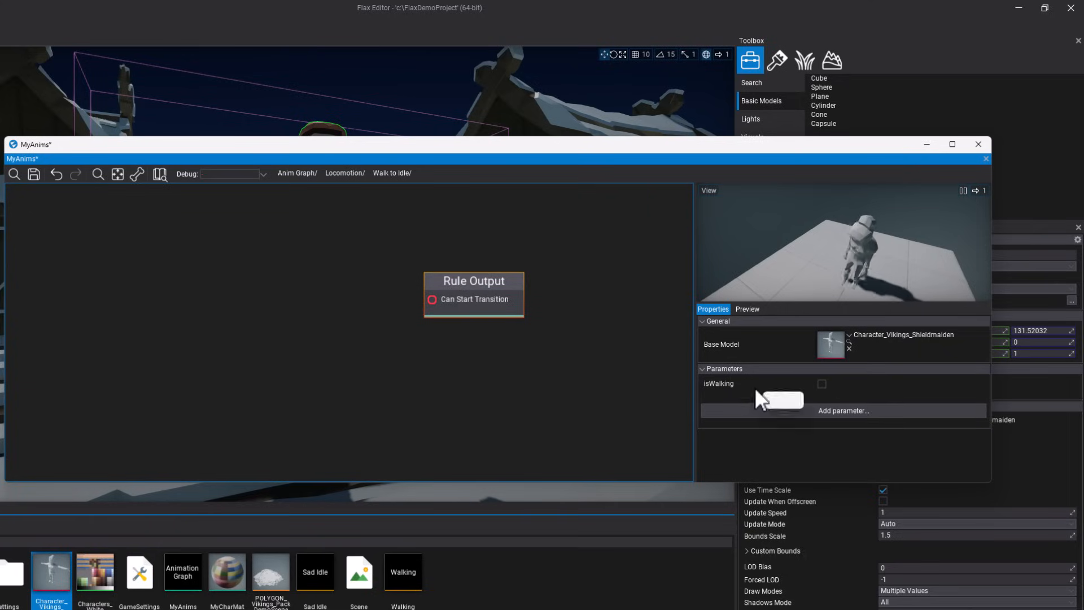
pyautogui.moveTo(725, 383); pyautogui.dragTo(101, 284)
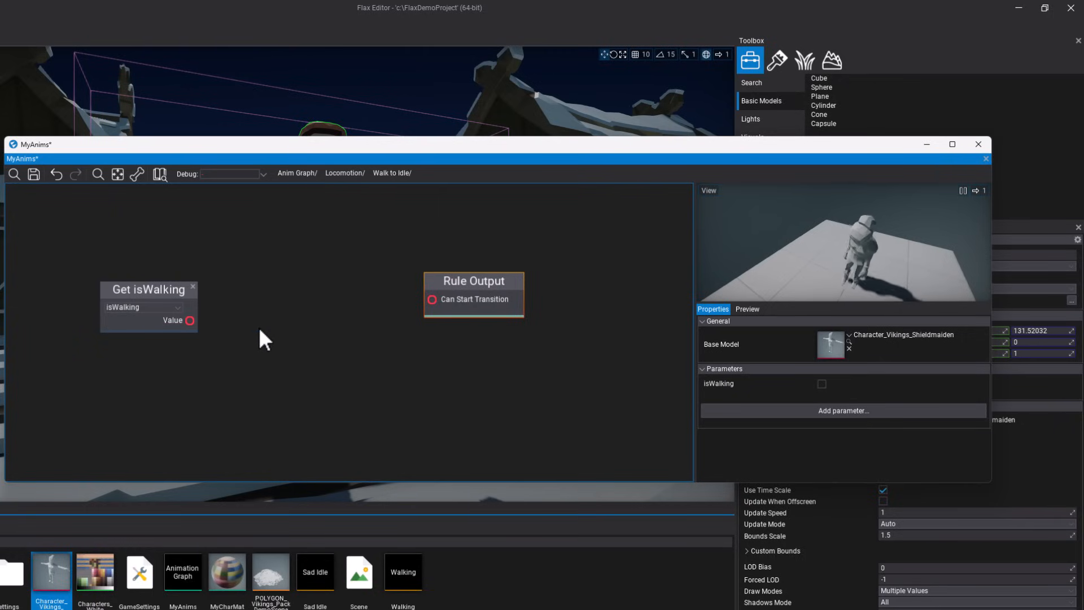
# Insert a Boolean NOT node between Get isWalking and Can Start Transition, wire both sides and save the graph.
pyautogui.rightClick(268, 310)
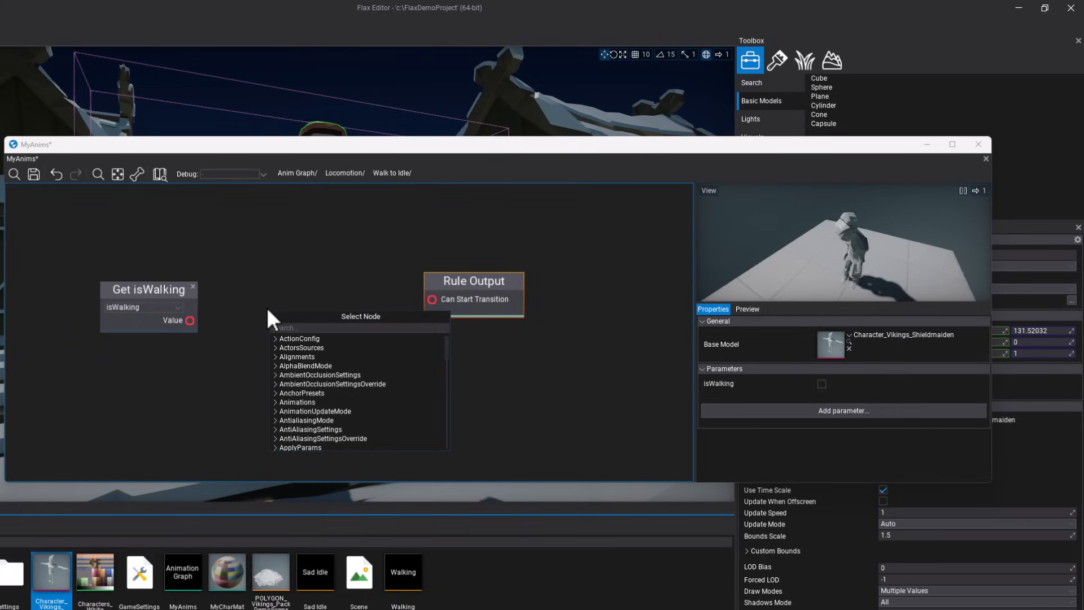
pyautogui.write('boo')
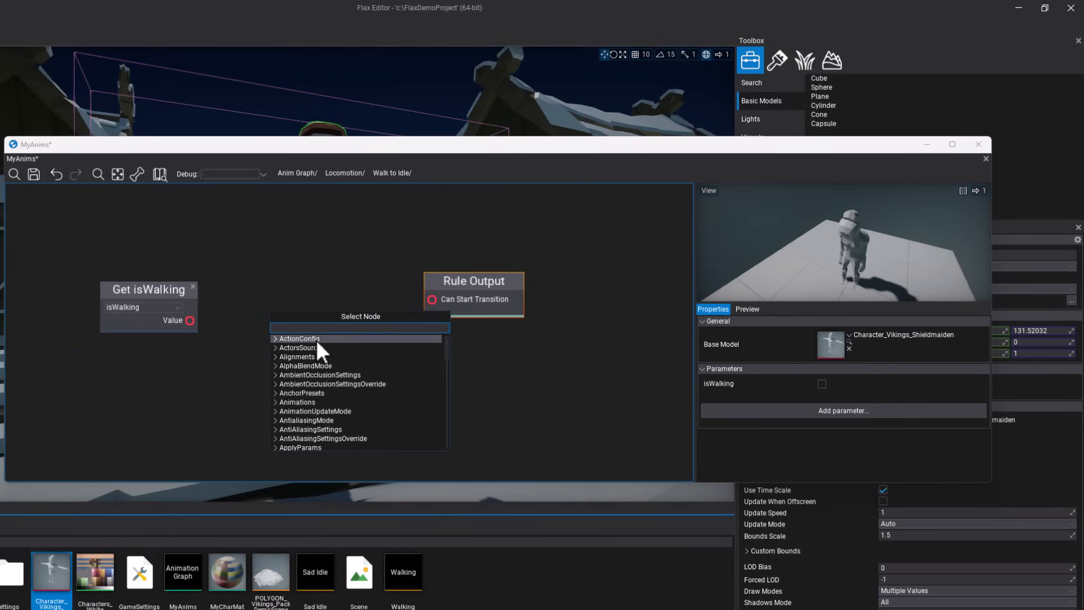
pyautogui.write('l')
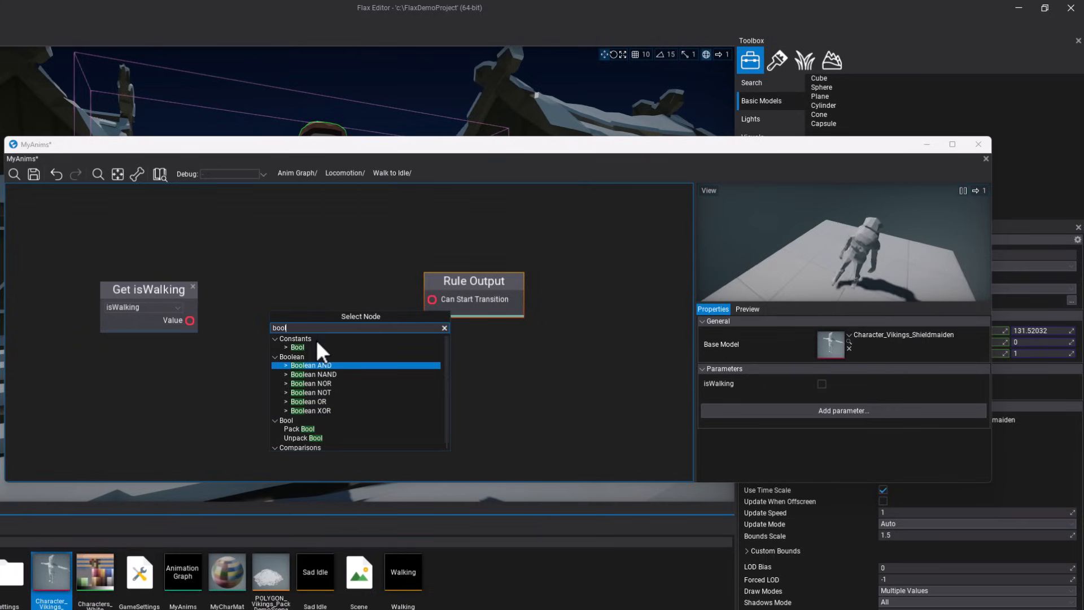
pyautogui.click(323, 392)
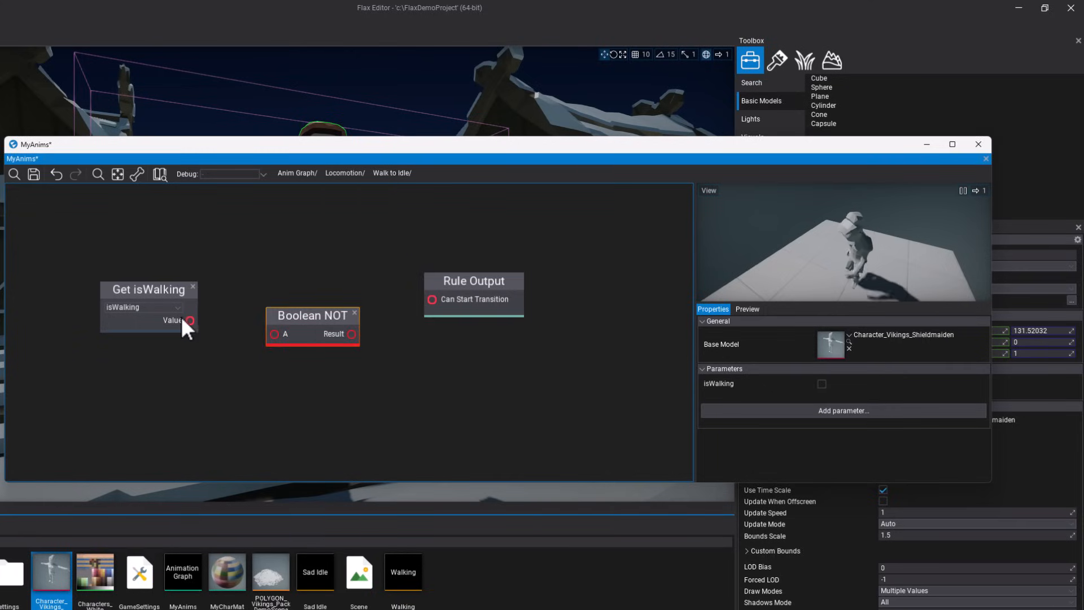
pyautogui.moveTo(190, 320); pyautogui.dragTo(275, 334)
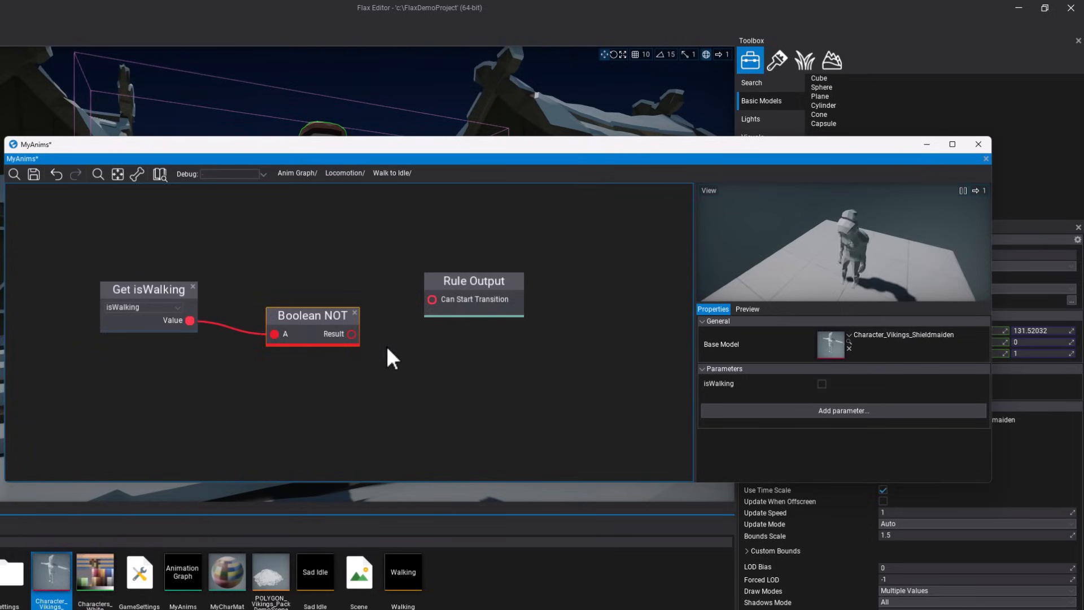
pyautogui.moveTo(352, 333); pyautogui.dragTo(432, 300)
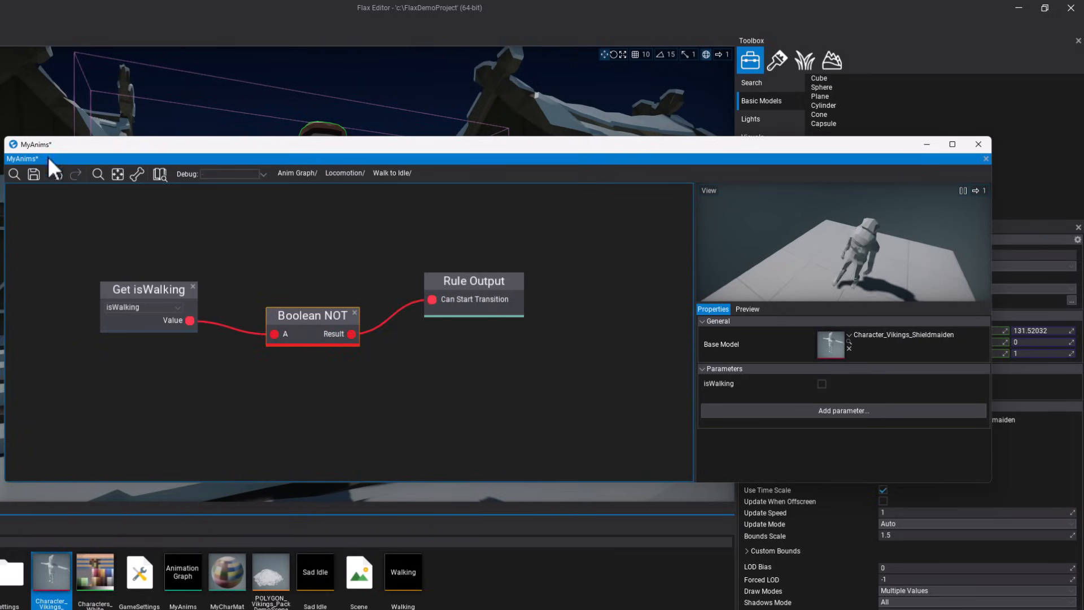
pyautogui.click(35, 174)
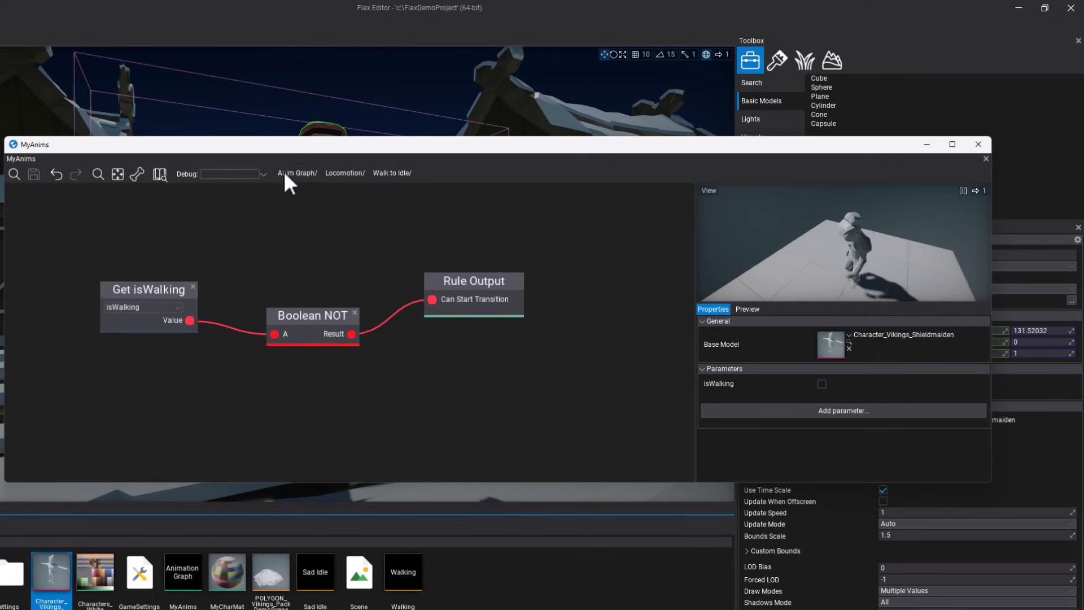
# Close the graph editor, assign MyAnims as the Shieldmaiden's Animation Graph and start play mode.
pyautogui.click(324, 173)
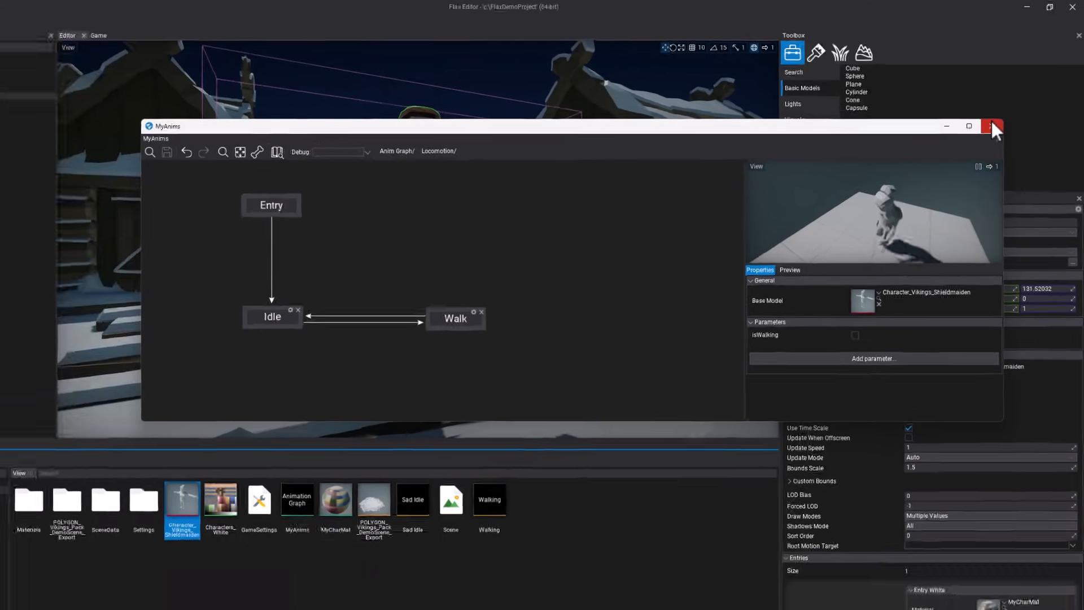
pyautogui.click(977, 142)
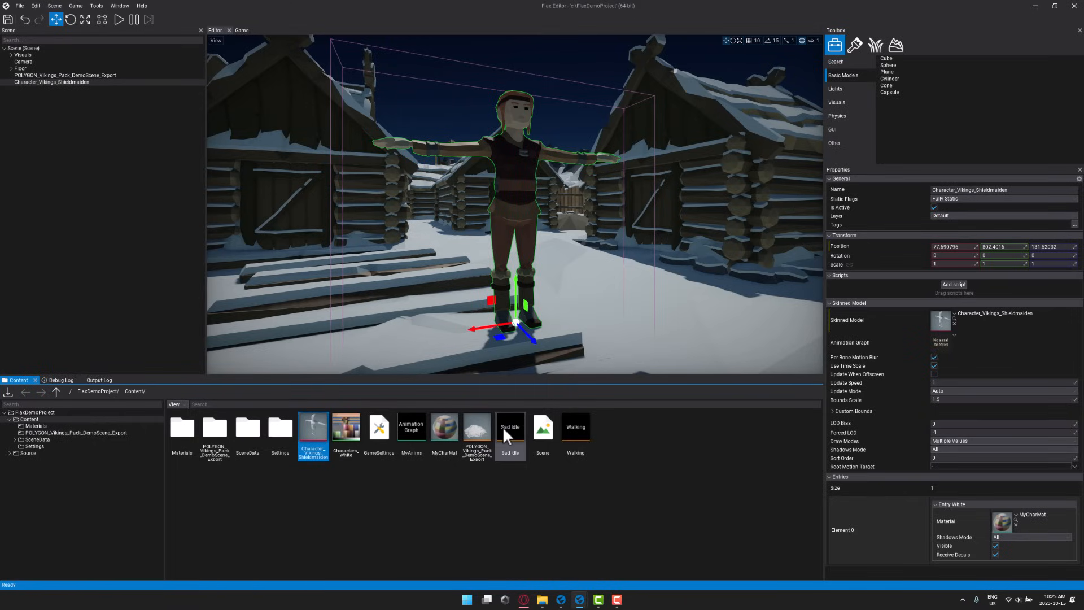
pyautogui.moveTo(395, 422); pyautogui.dragTo(940, 341)
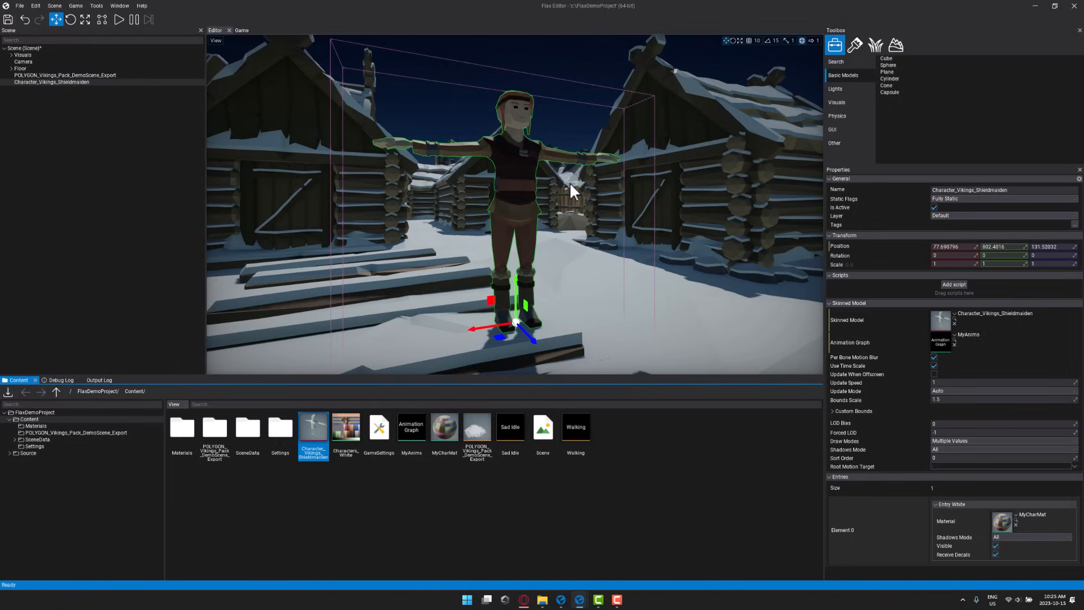
pyautogui.click(117, 20)
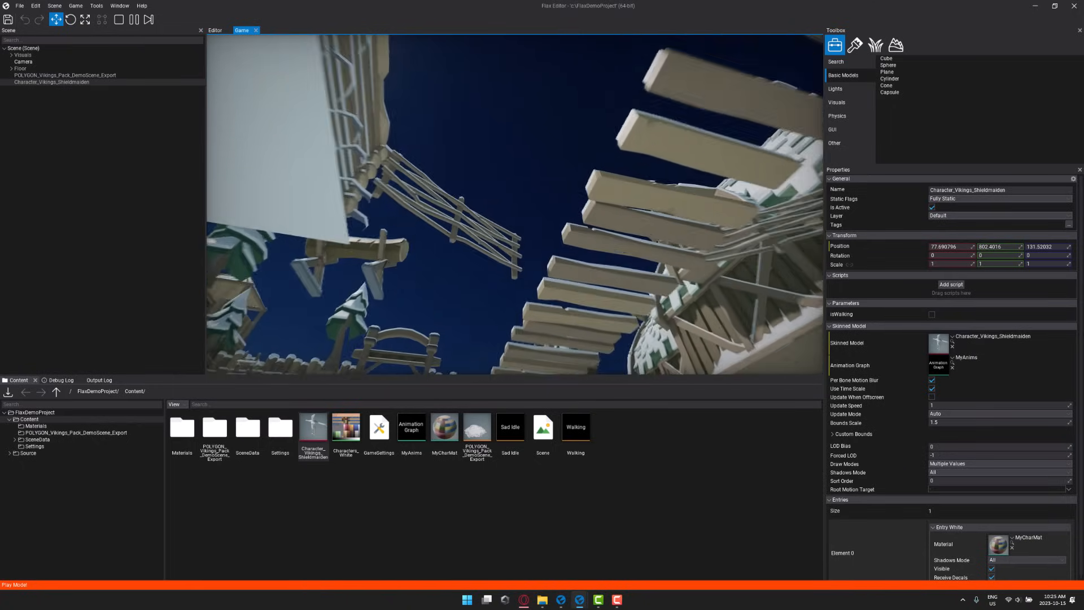
# Fly the game view through the village to the Shieldmaiden, examine her idle animation up close and exit play mode.
pyautogui.press('w')
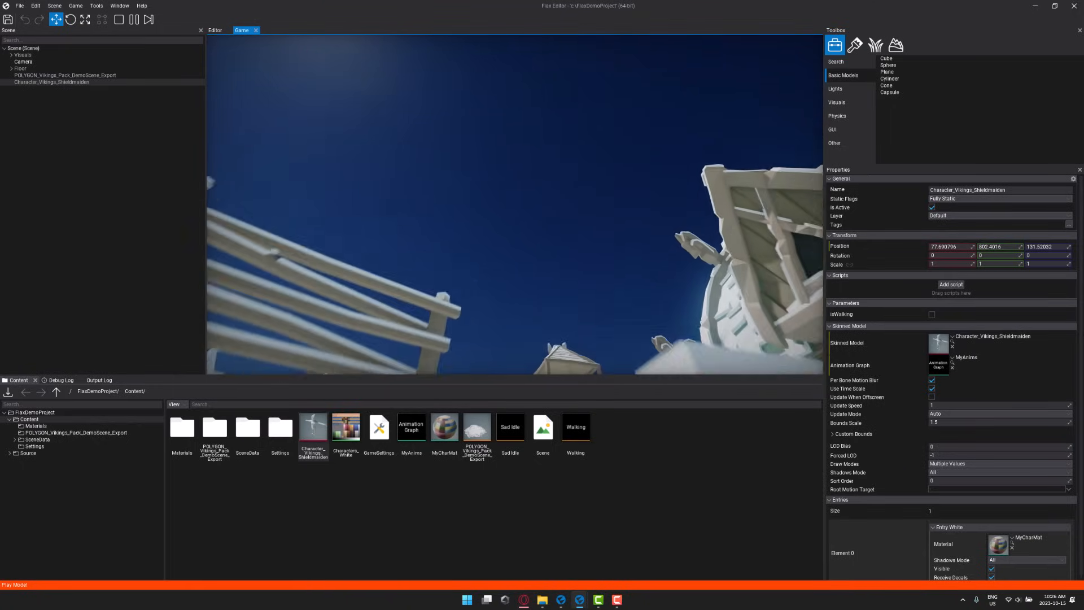
pyautogui.press('w')
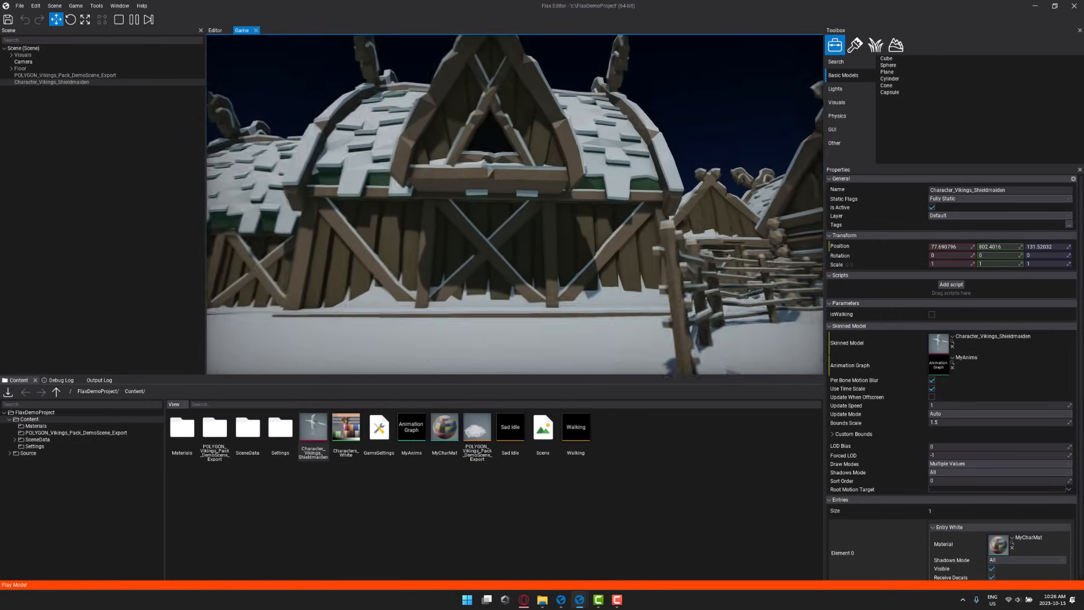
pyautogui.press('w')
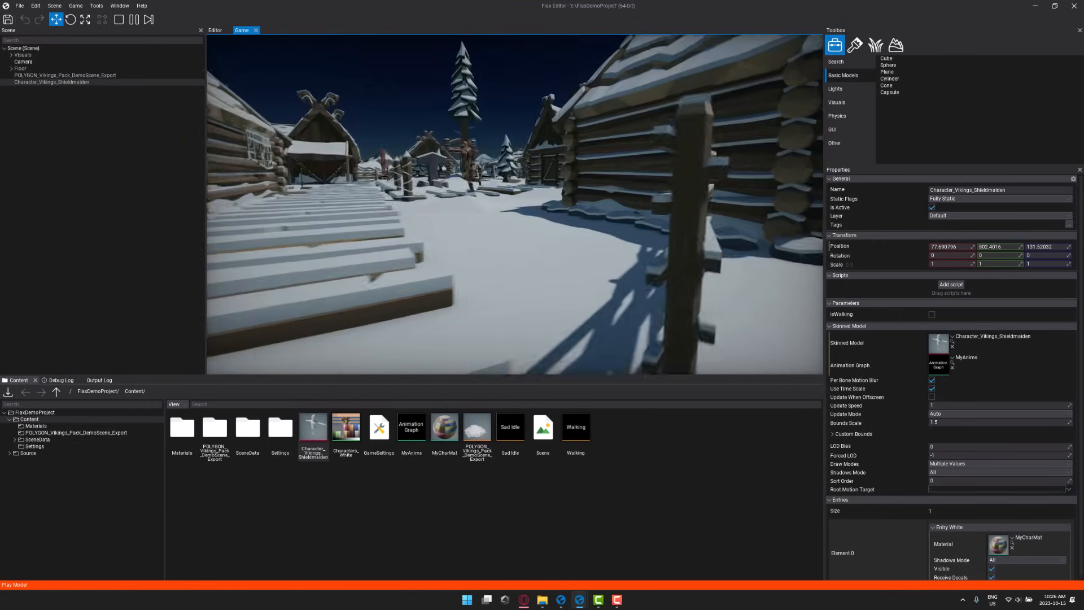
pyautogui.press('w')
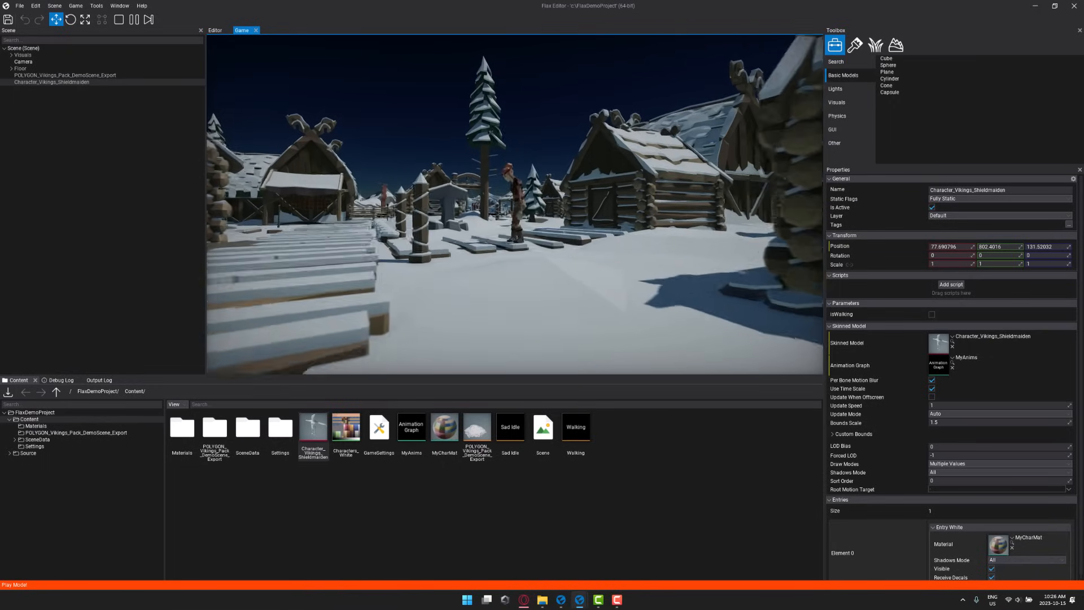
pyautogui.press('w')
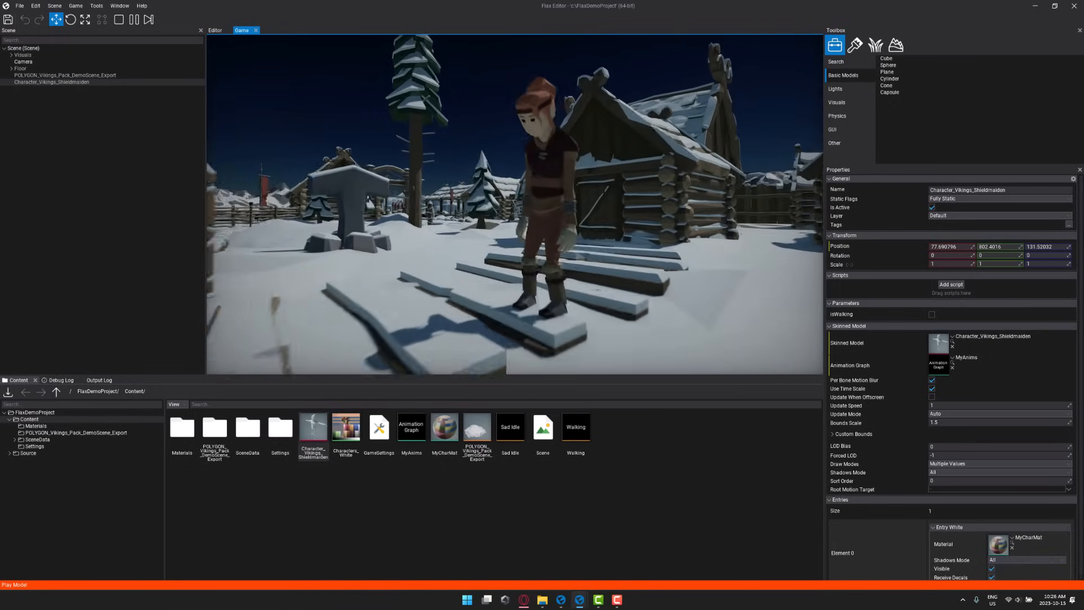
pyautogui.press('s')
pyautogui.press('w')
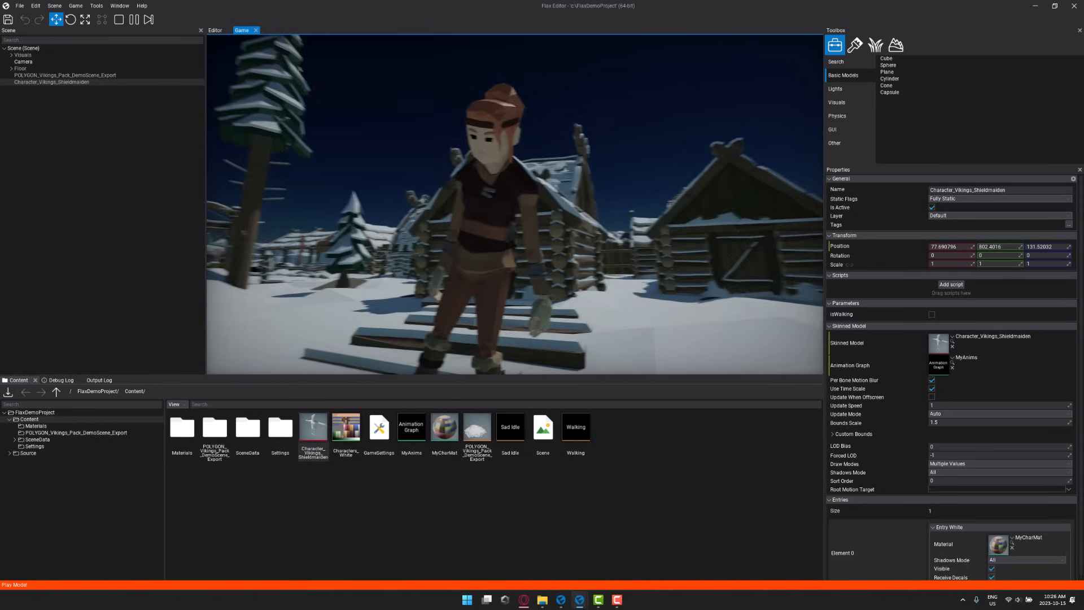
pyautogui.press('Escape')
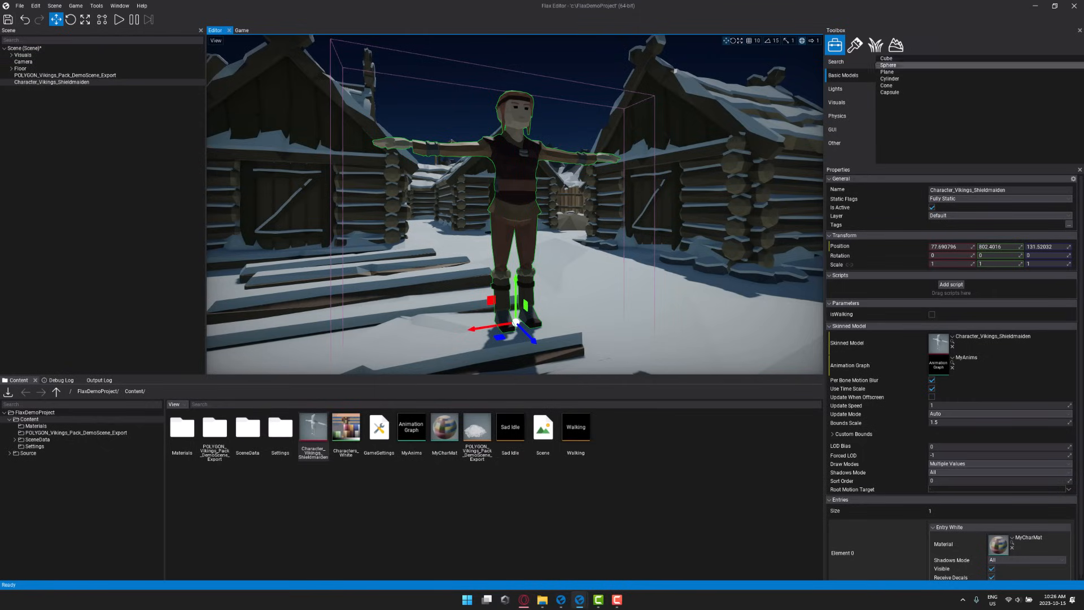
# Pilot the Camera actor and fly it into the village until it faces the Shieldmaiden.
pyautogui.click(29, 62)
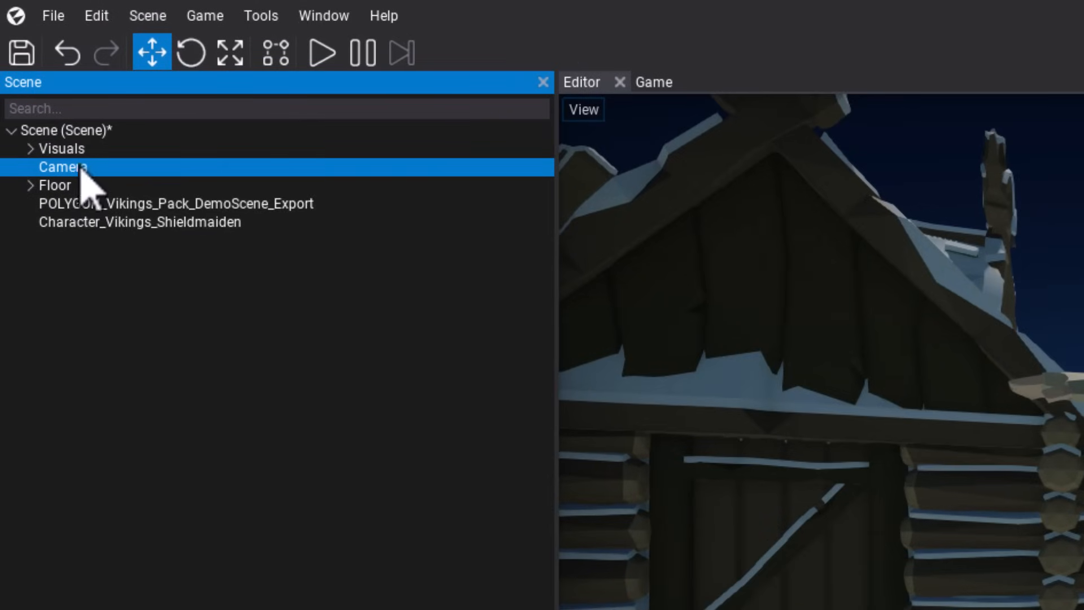
pyautogui.rightClick(81, 170)
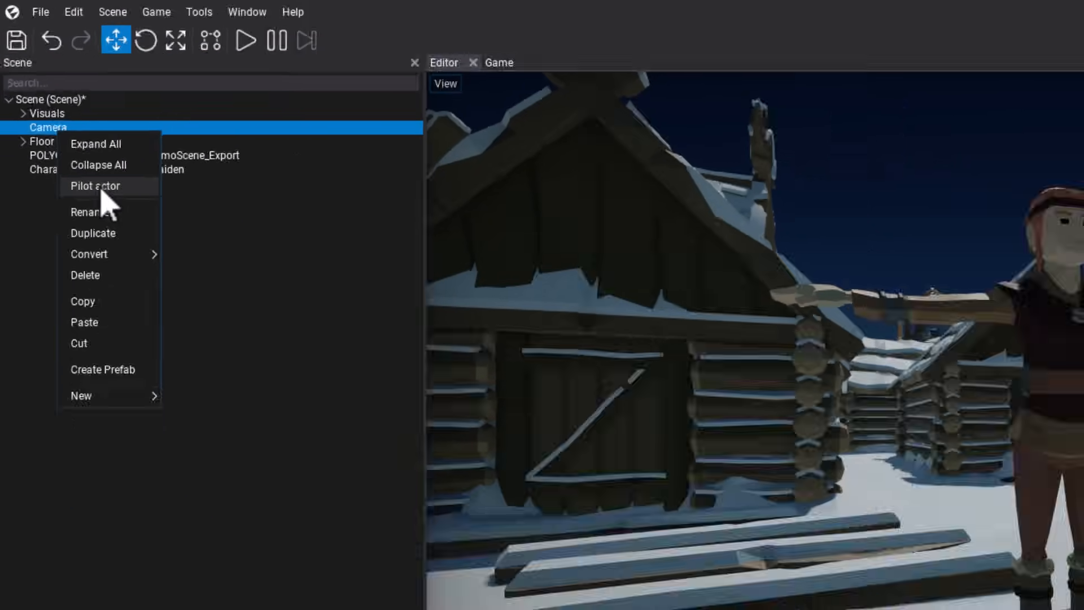
pyautogui.click(124, 243)
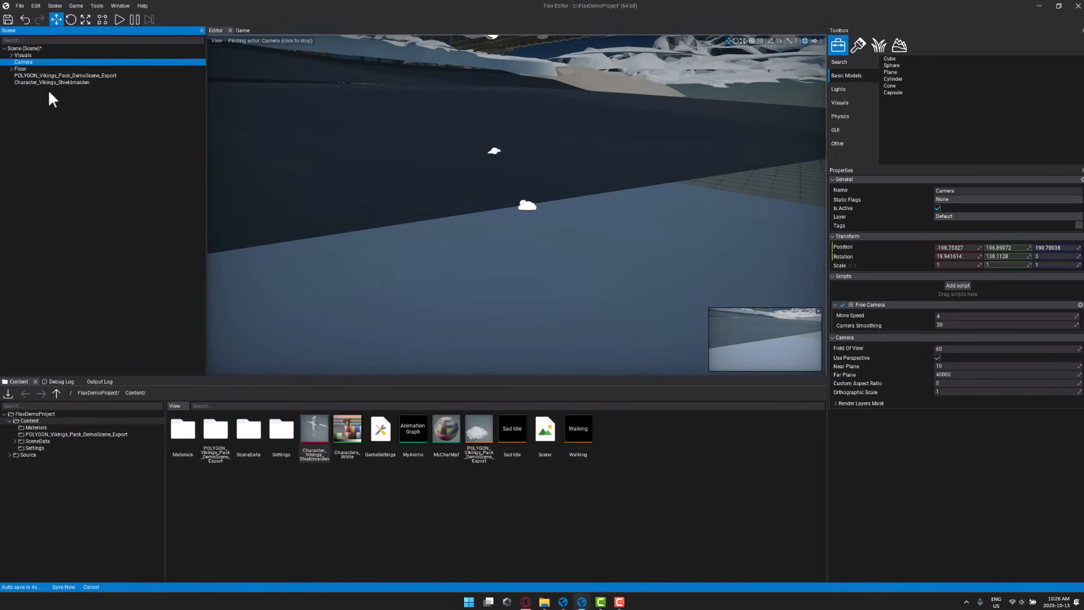
pyautogui.rightClick(563, 158)
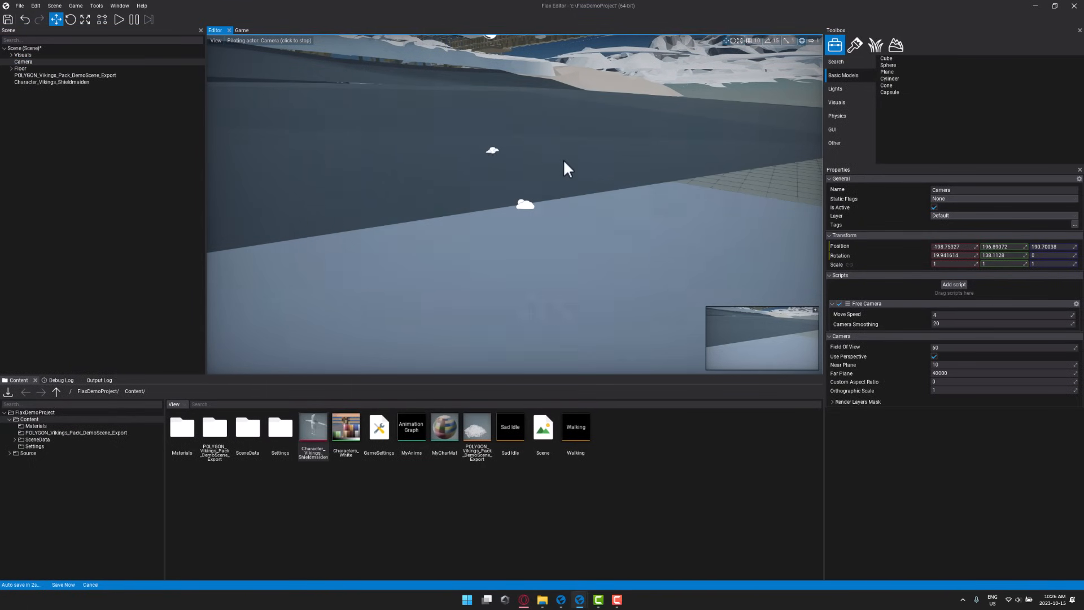
pyautogui.moveTo(576, 130); pyautogui.dragTo(34, 103, button='right')
pyautogui.press('w')
pyautogui.press('e')
pyautogui.press('a')
pyautogui.press('d')
pyautogui.press('d')
# Pull the piloted camera back to frame the Shieldmaiden with the surrounding huts, and check the starting view in play mode.
pyautogui.click(609, 281)
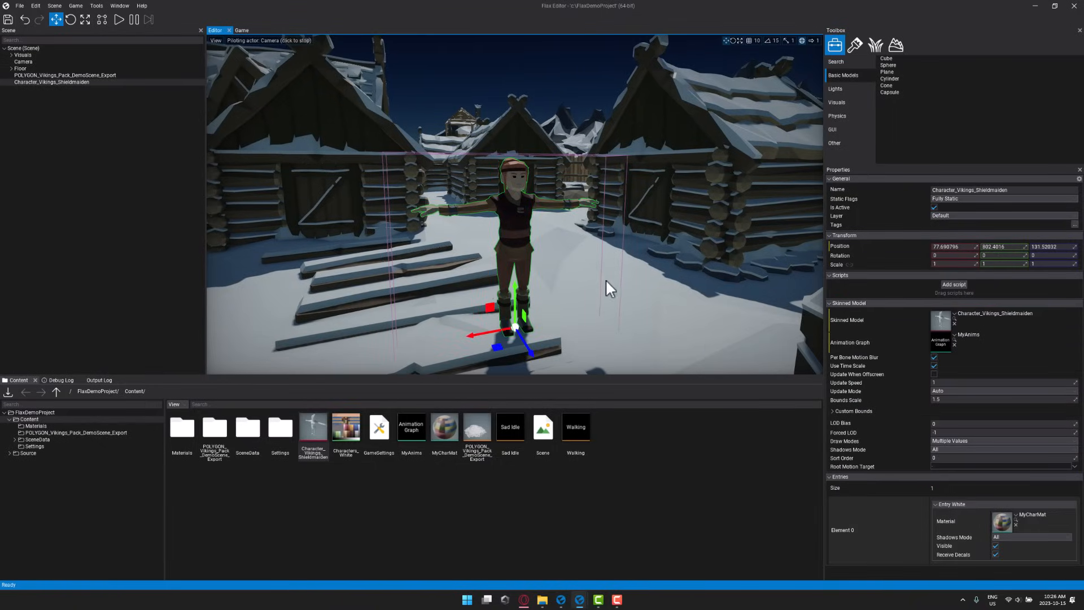
pyautogui.moveTo(449, 205)
pyautogui.mouseDown(button='right')
pyautogui.moveTo(564, 212)
pyautogui.moveTo(553, 195)
pyautogui.moveTo(452, 190)
pyautogui.mouseUp(button='right')
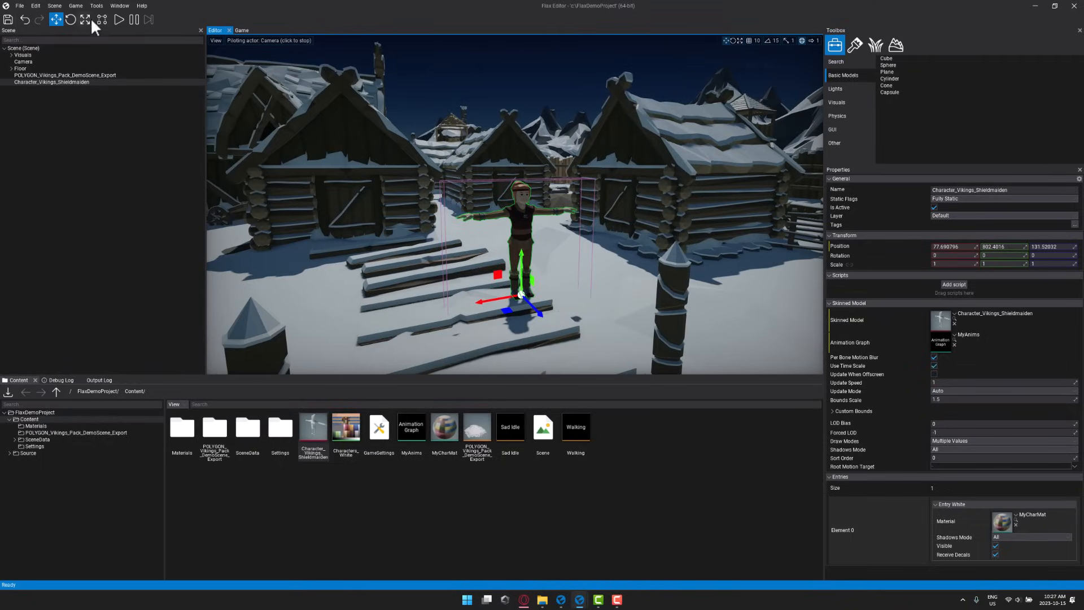
pyautogui.click(118, 18)
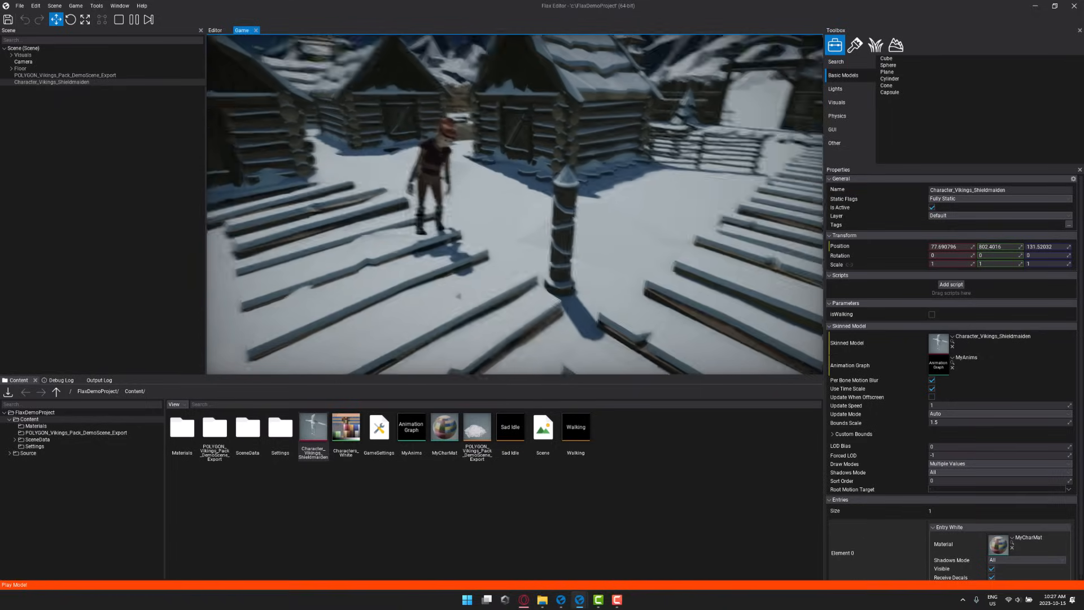
pyautogui.press('Escape')
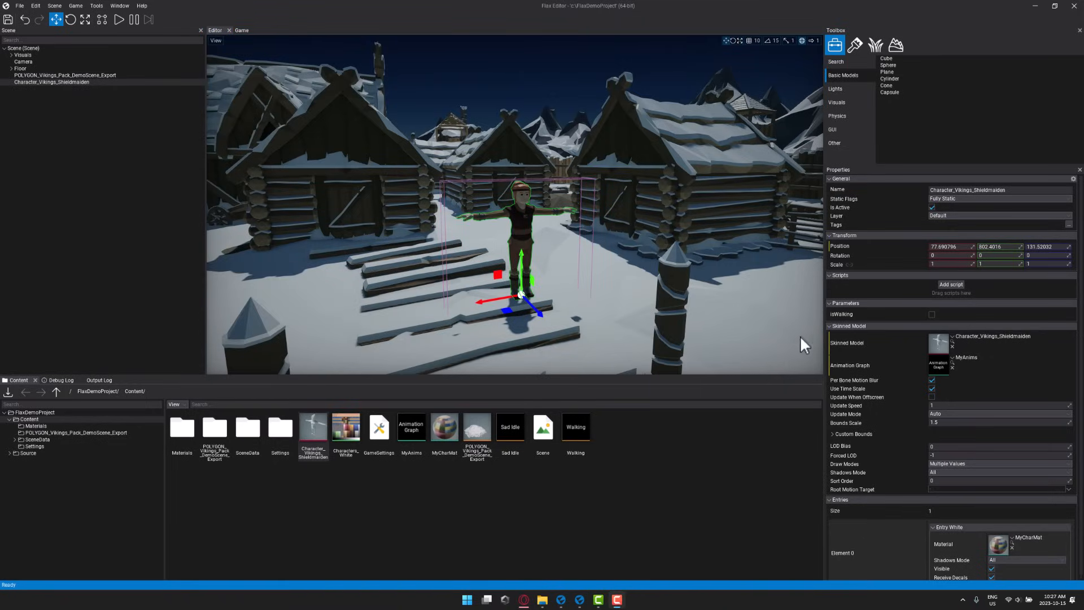
# Create a new Visual Script asset named MyScriptVS in the Content folder with Script as base class.
pyautogui.rightClick(628, 496)
pyautogui.moveTo(660, 557)
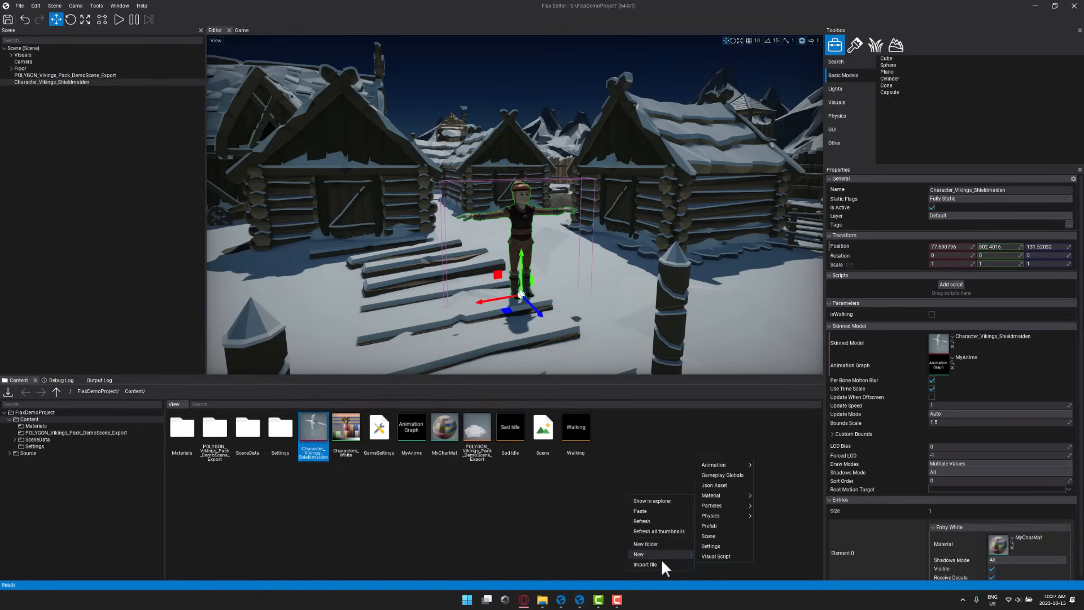
pyautogui.click(710, 556)
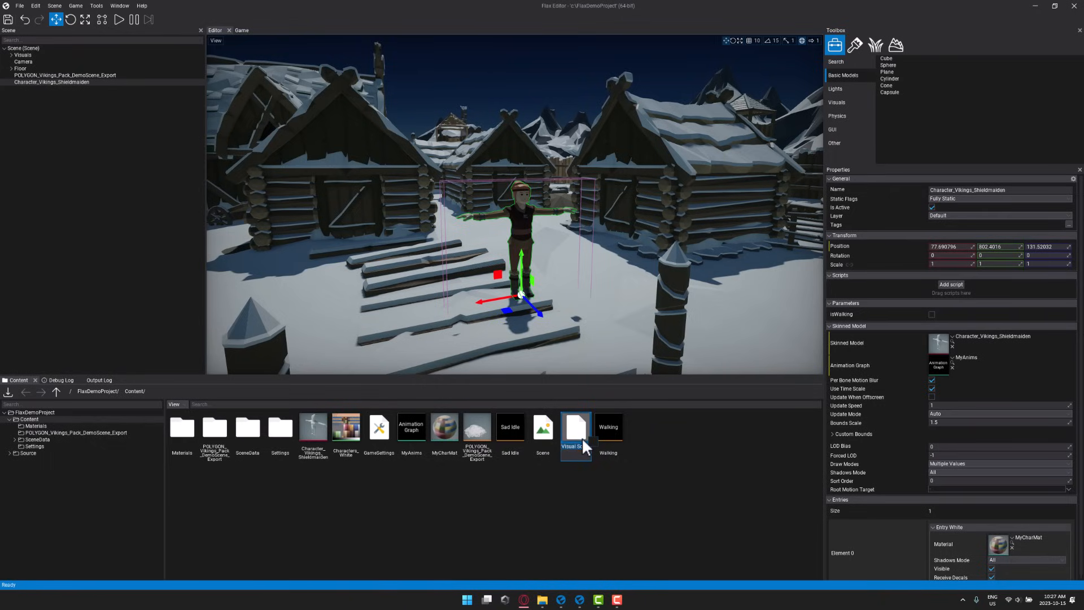
pyautogui.write('MyScript')
pyautogui.press('Return')
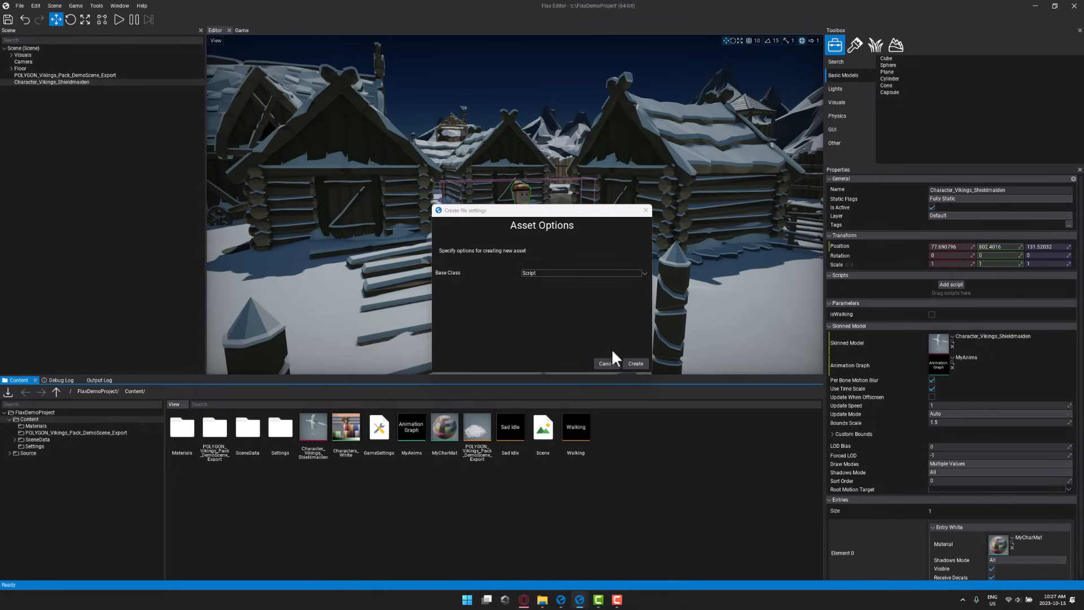
pyautogui.click(634, 365)
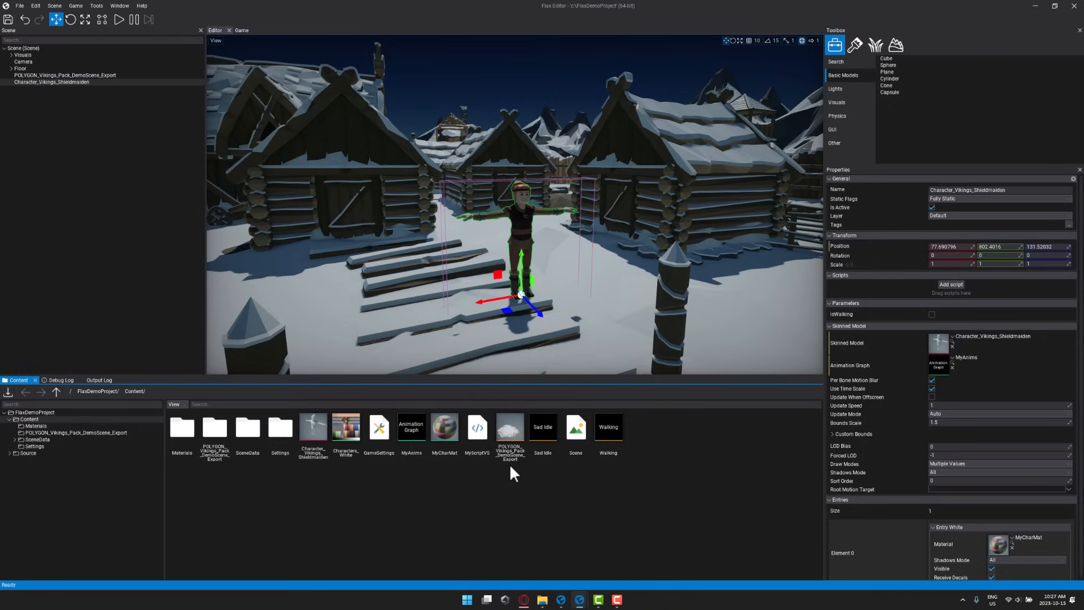
# Open MyScriptVS for editing and enlarge its editor window to cover most of the screen.
pyautogui.doubleClick(477, 431)
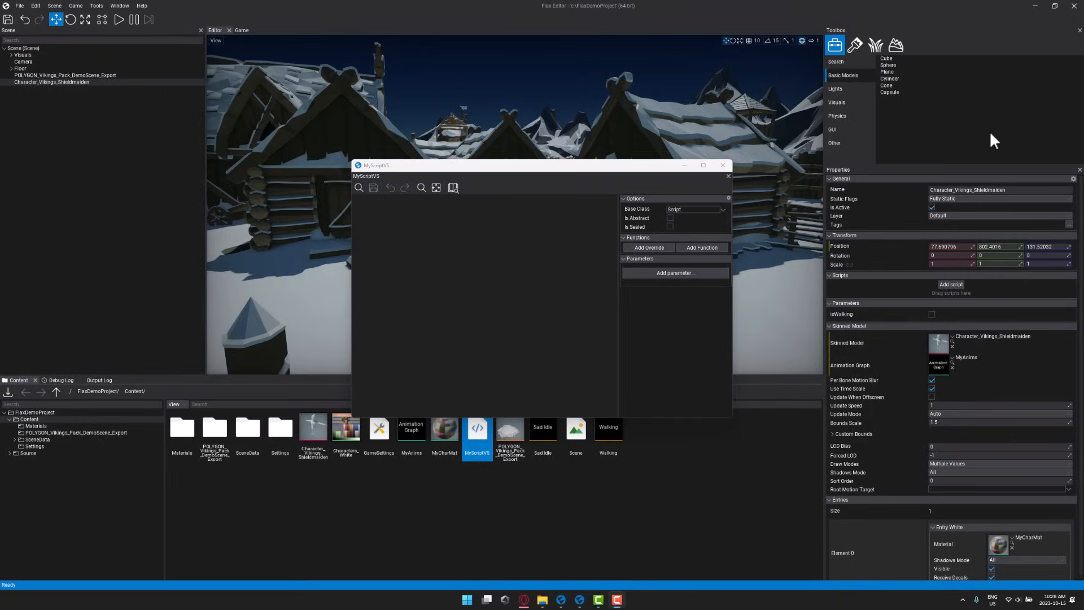
pyautogui.moveTo(351, 160); pyautogui.dragTo(136, 49)
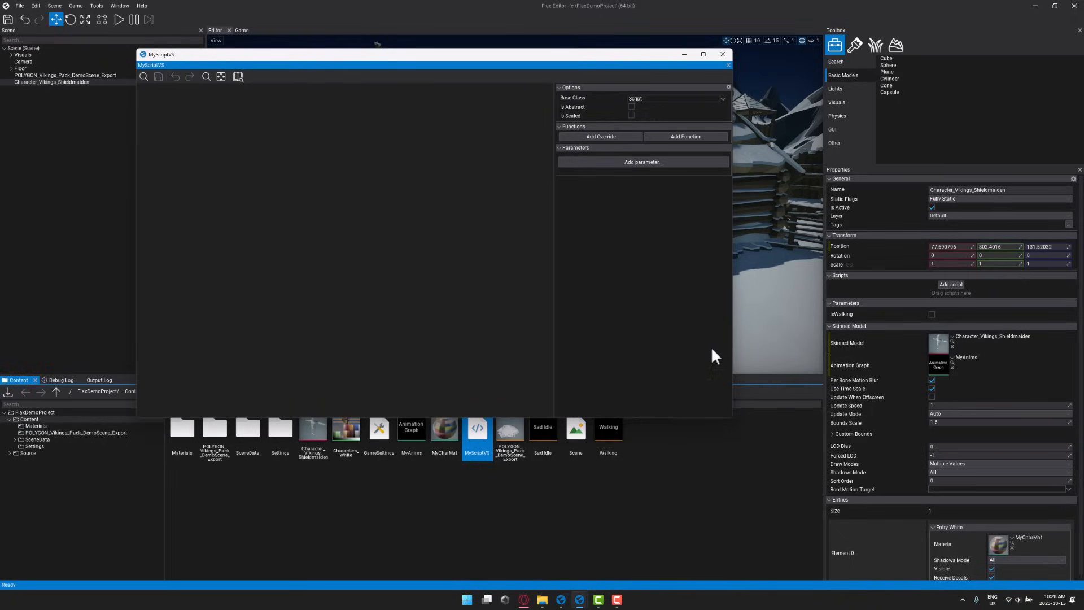
pyautogui.moveTo(734, 419); pyautogui.dragTo(988, 529)
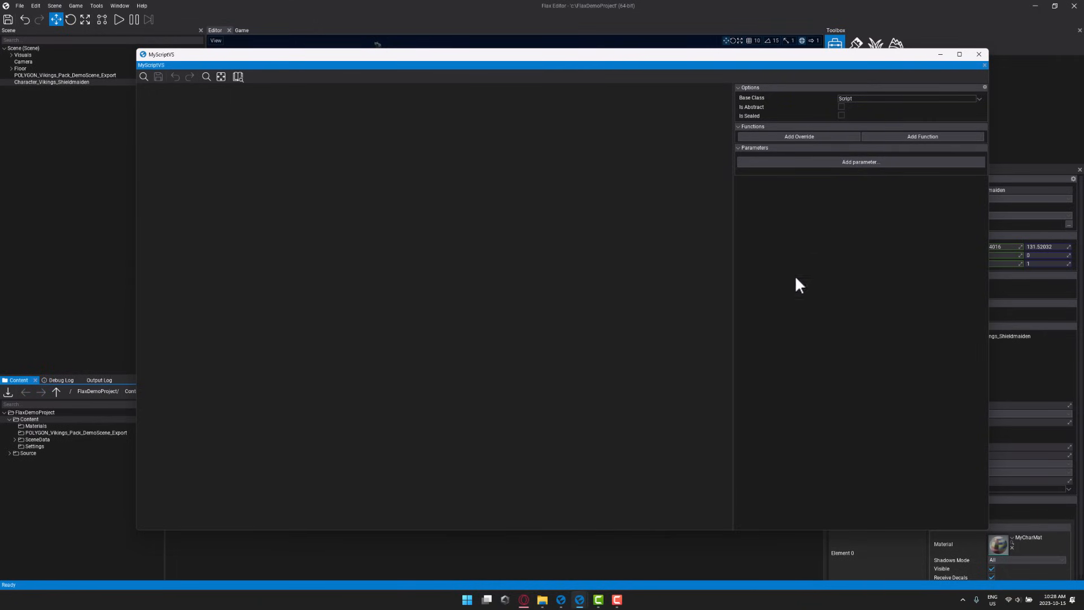
pyautogui.moveTo(680, 529); pyautogui.dragTo(685, 556)
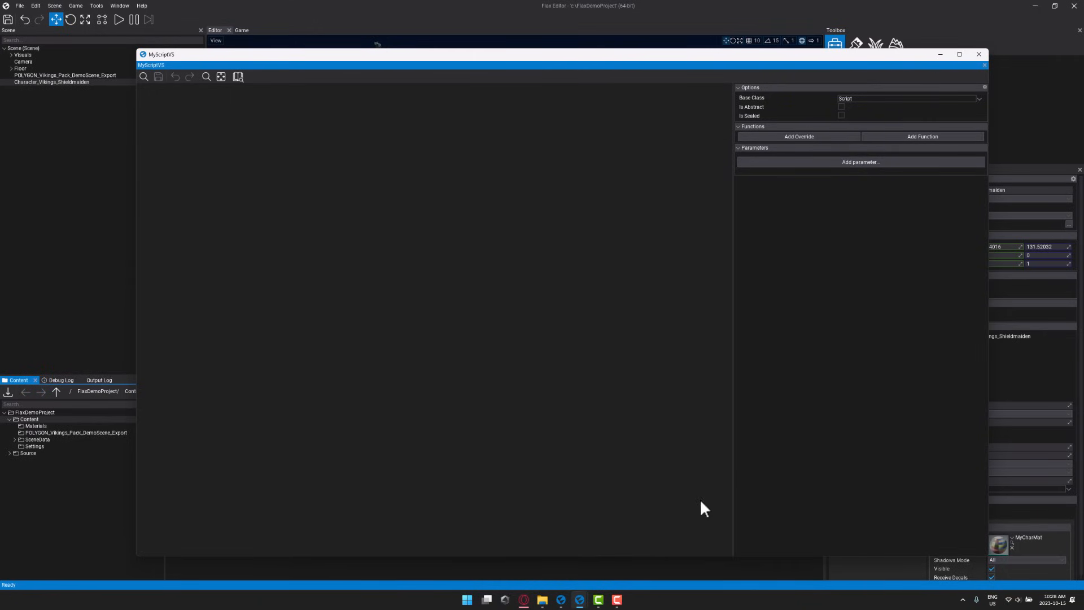
# Add an OnUpdate override to the visual script and move its node to the graph's upper-left area.
pyautogui.click(819, 136)
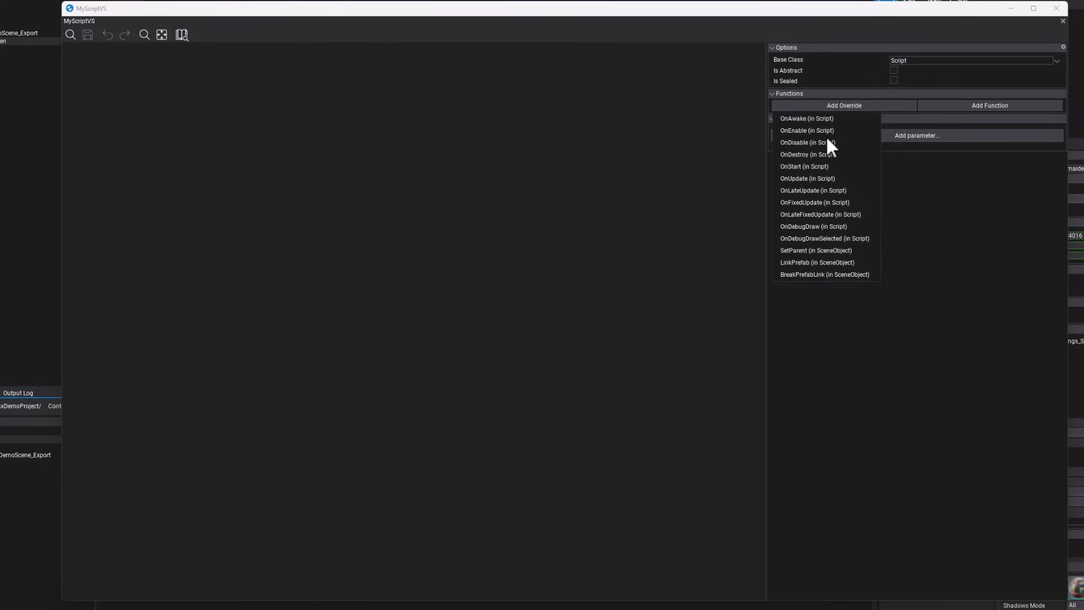
pyautogui.click(790, 180)
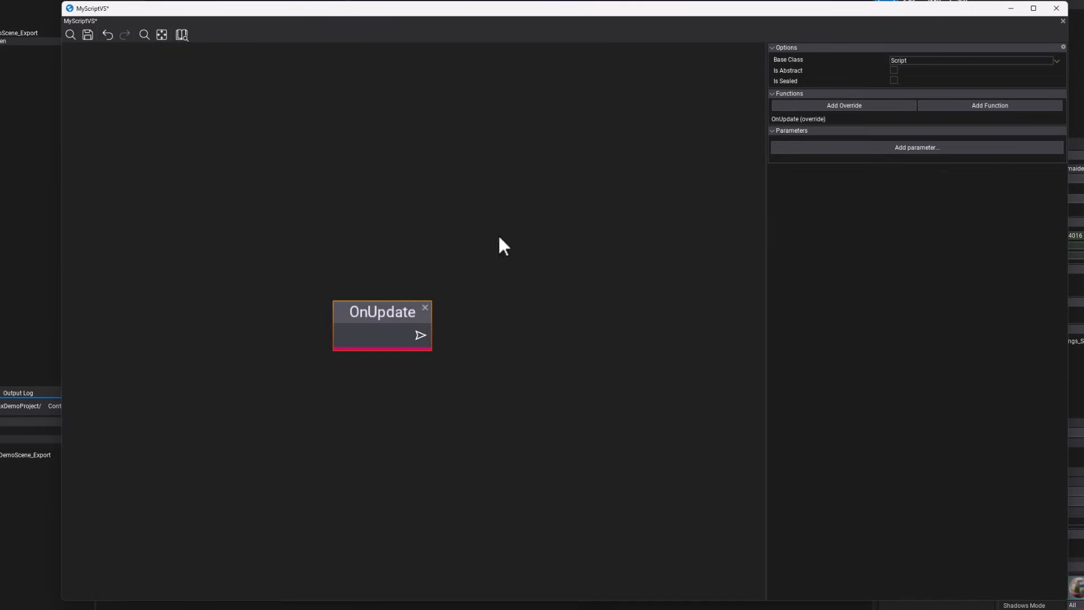
pyautogui.moveTo(378, 316); pyautogui.dragTo(150, 129)
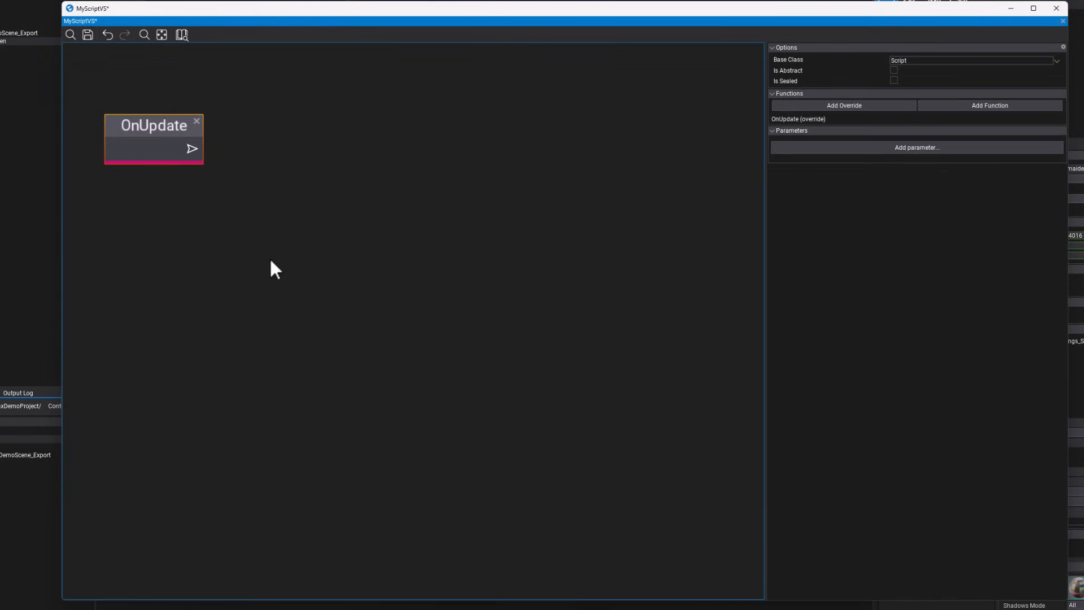
# Add a GetKeyDown (in Input) node beside OnUpdate and connect OnUpdate's execution output to it.
pyautogui.rightClick(246, 195)
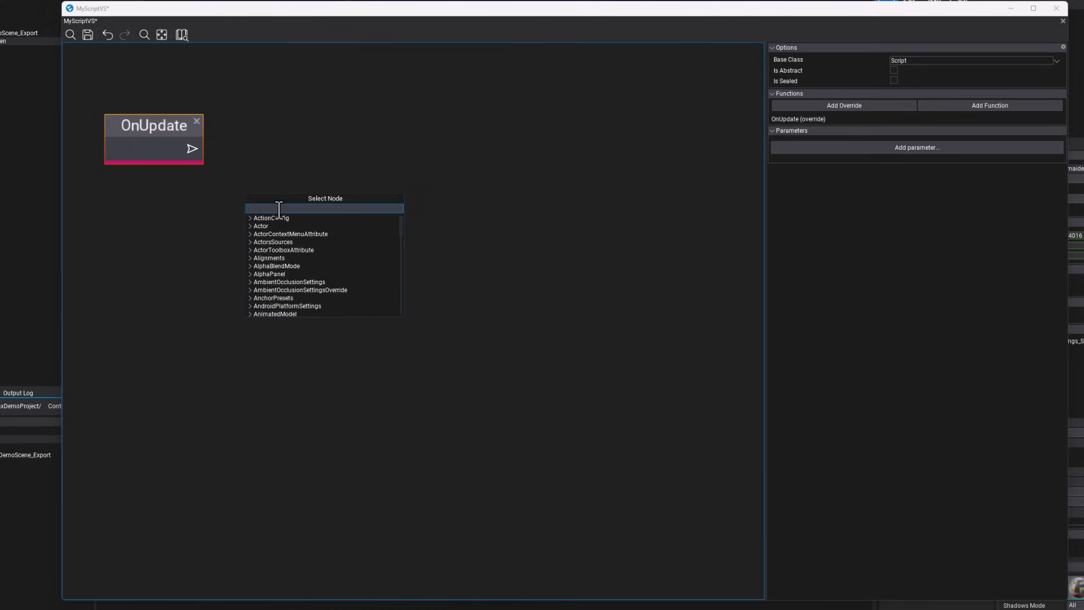
pyautogui.write('GetKey')
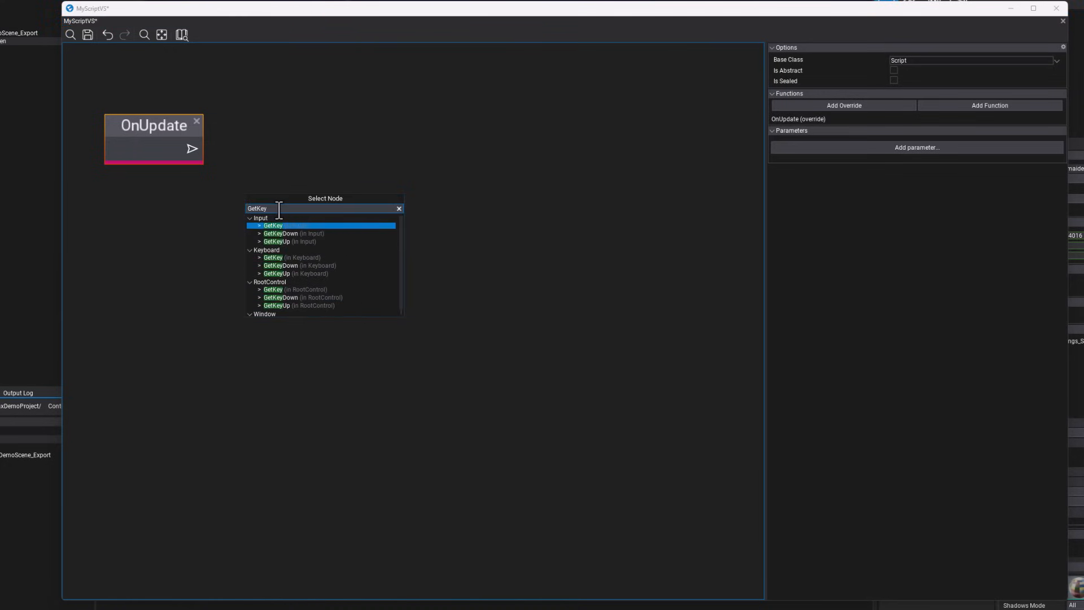
pyautogui.click(290, 233)
pyautogui.moveTo(298, 193); pyautogui.dragTo(299, 119)
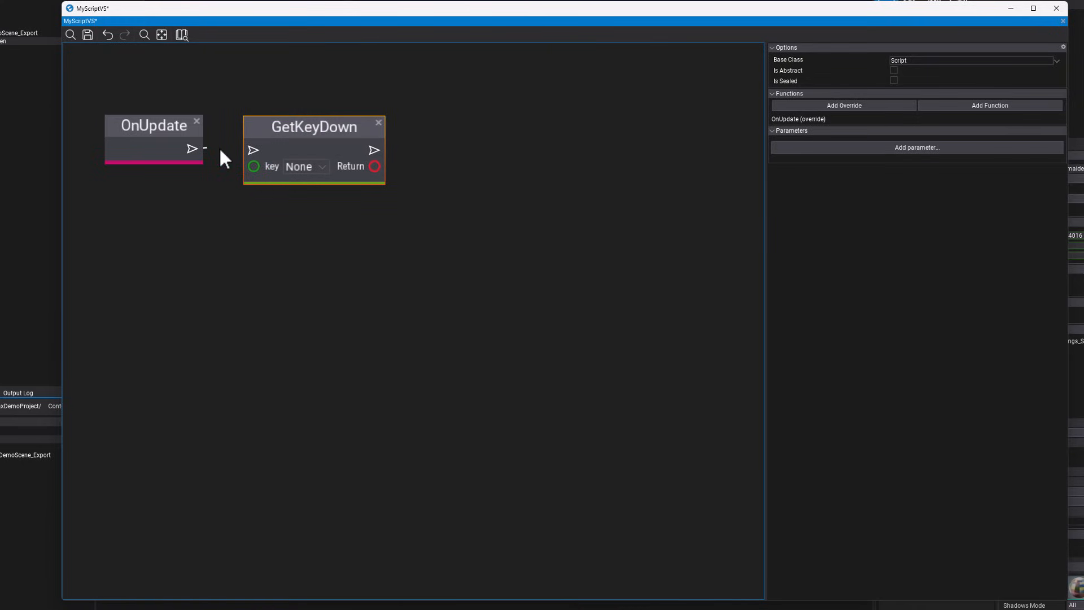
pyautogui.moveTo(248, 150); pyautogui.dragTo(252, 151)
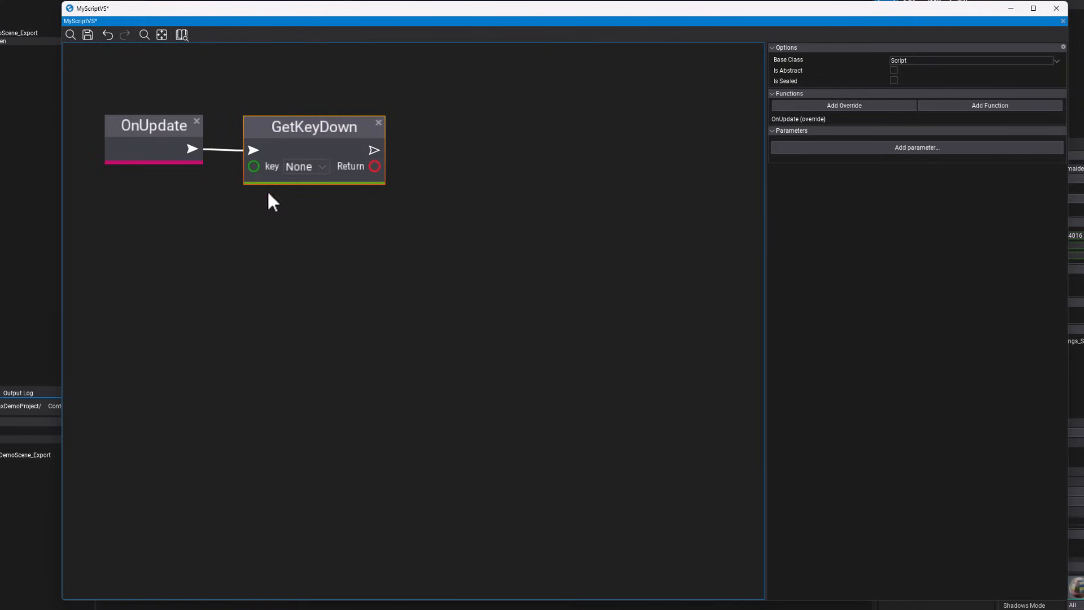
# Set the GetKeyDown node's key to Spacebar and shift the node slightly lower in the graph.
pyautogui.click(296, 167)
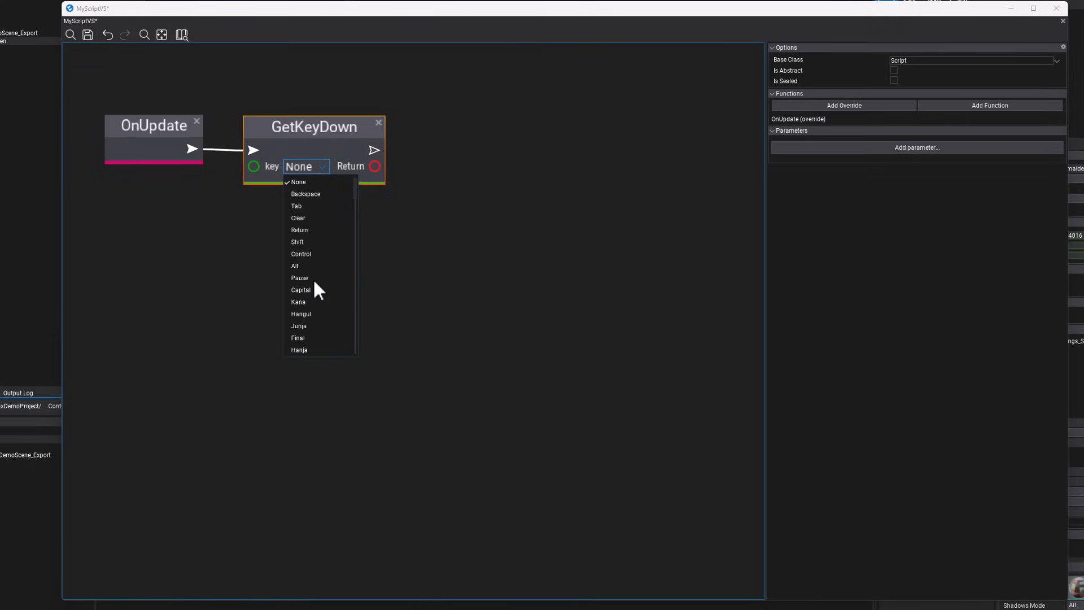
pyautogui.scroll(-5, 312, 287)
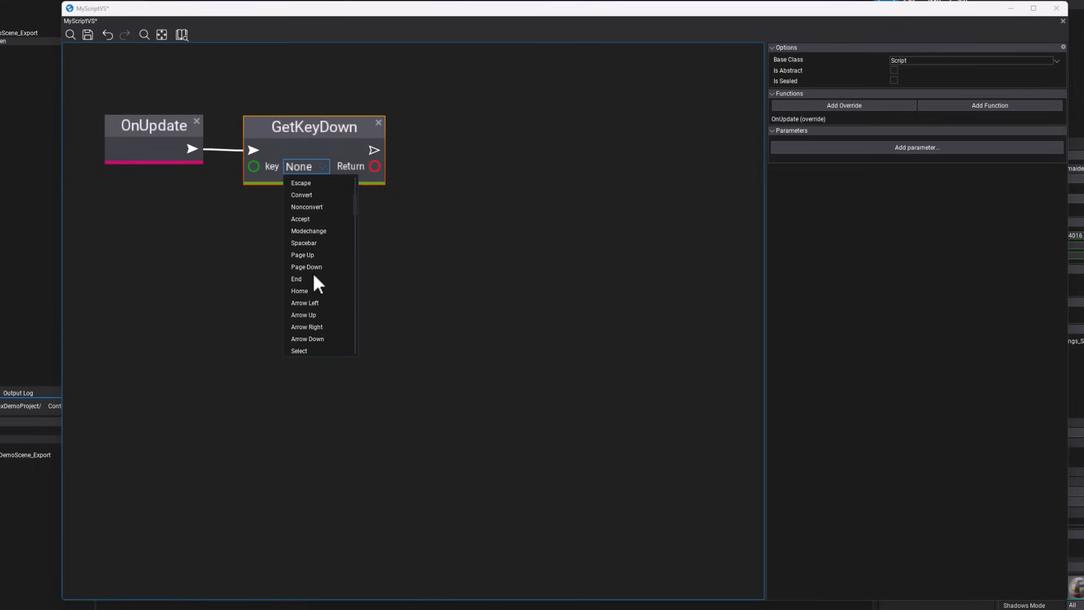
pyautogui.click(317, 243)
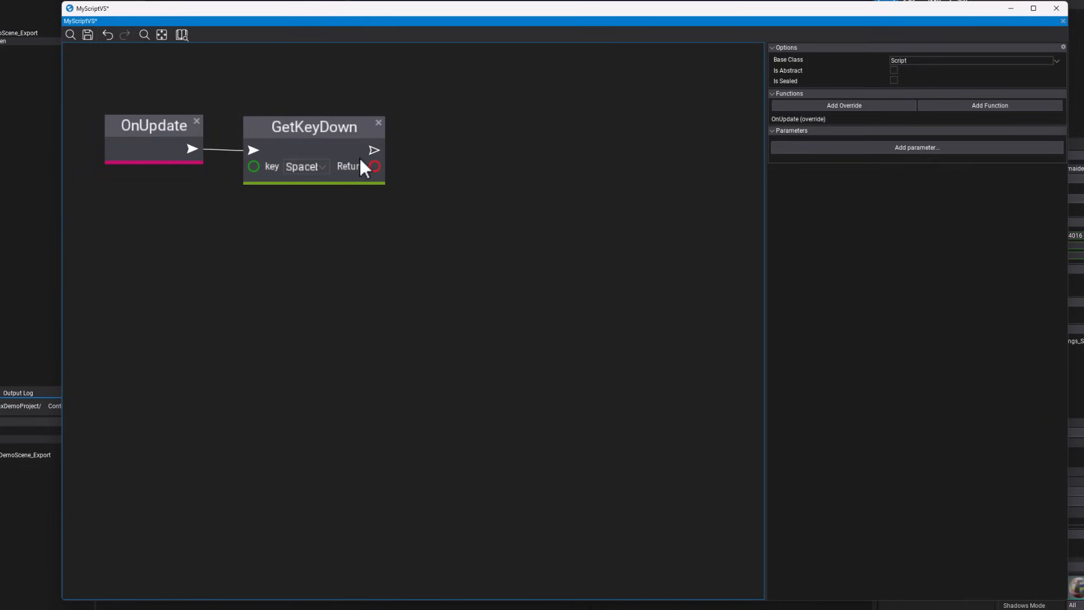
pyautogui.moveTo(311, 130); pyautogui.dragTo(308, 185)
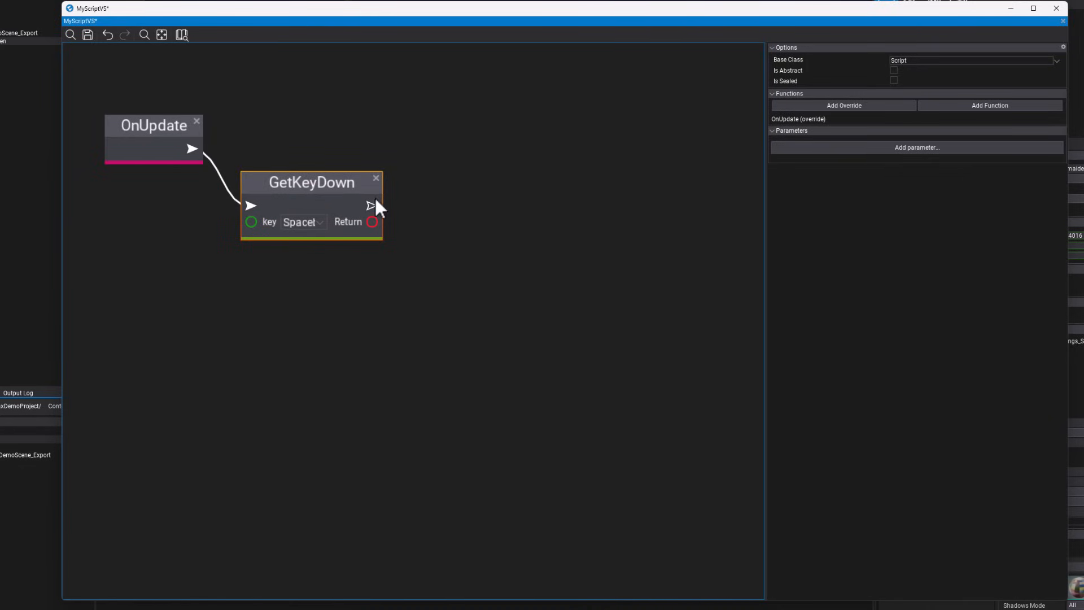
# Add an If node after GetKeyDown, connect GetKeyDown's execution output and Return to its input and Condition, and move it closer.
pyautogui.moveTo(371, 206); pyautogui.dragTo(464, 231)
pyautogui.click(495, 246)
pyautogui.write('if')
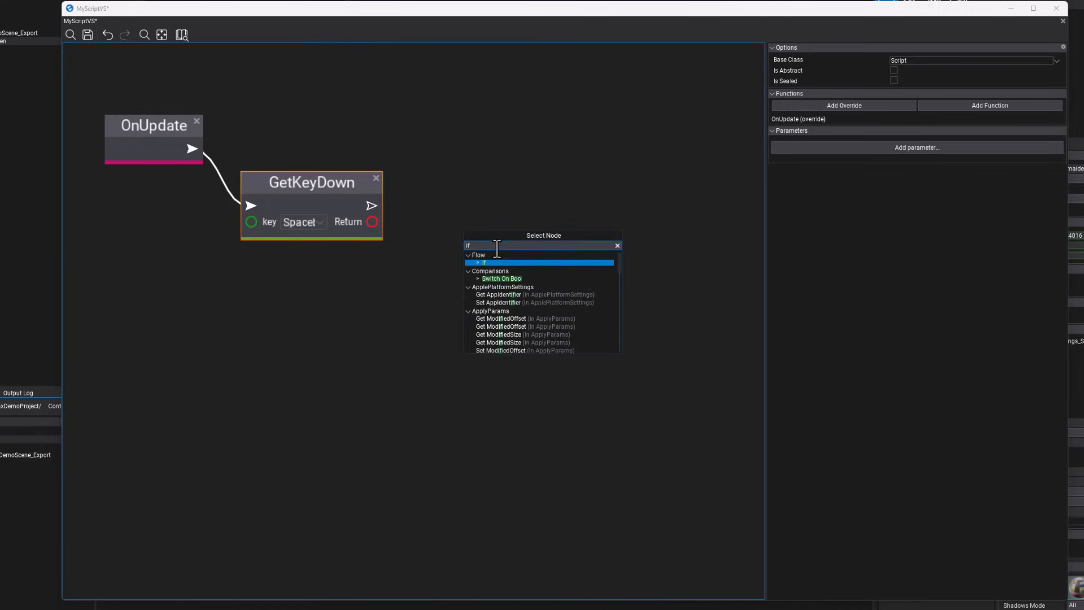
pyautogui.press('Return')
pyautogui.moveTo(371, 205); pyautogui.dragTo(469, 261)
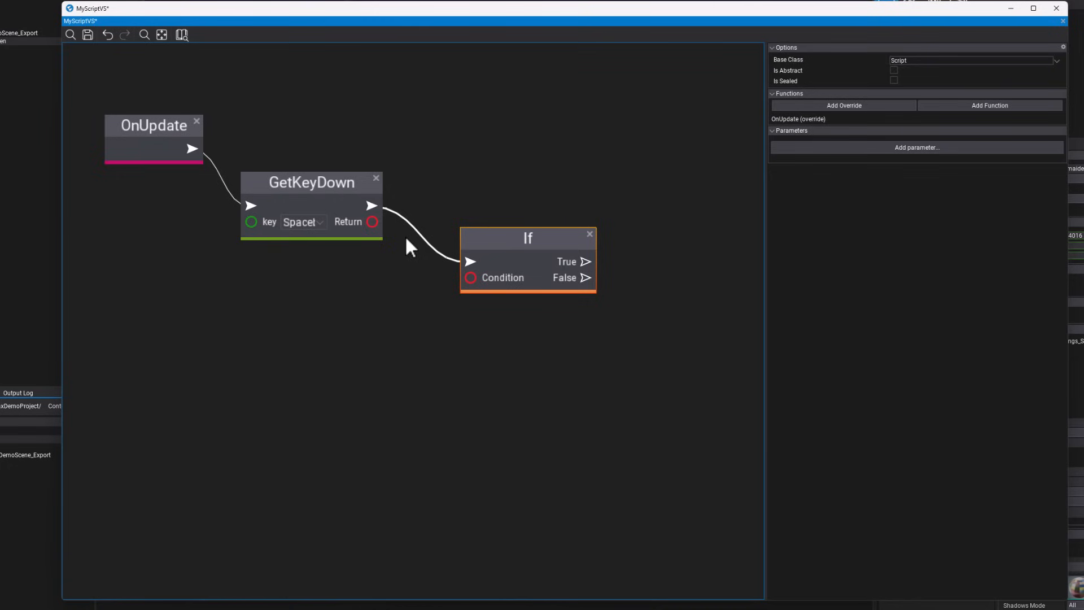
pyautogui.moveTo(372, 221); pyautogui.dragTo(471, 277)
pyautogui.moveTo(527, 237); pyautogui.dragTo(478, 222)
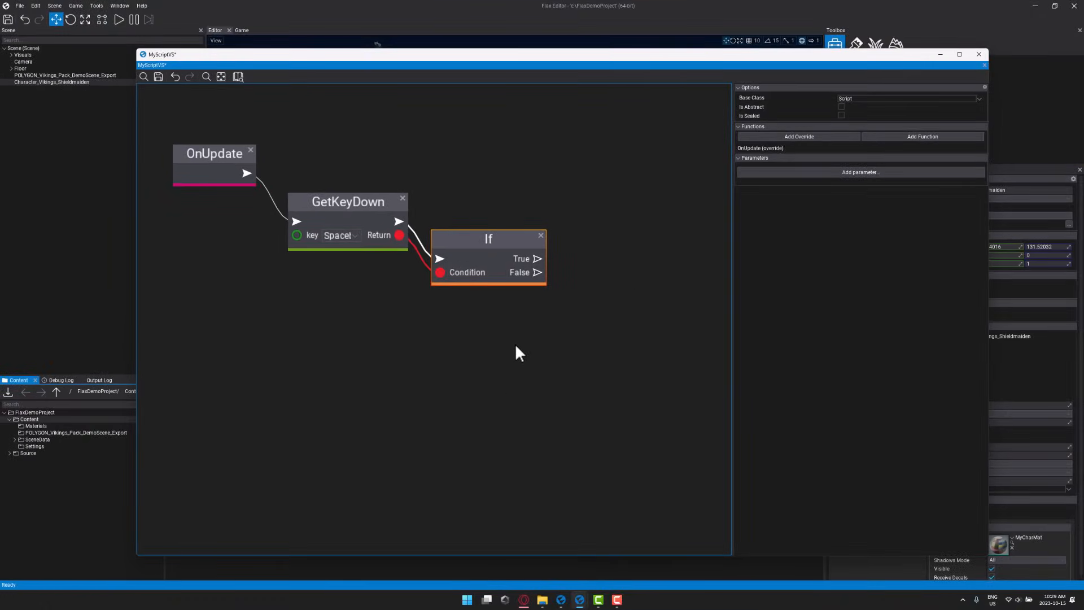
# Add an Actor Reference node for the scene's Character_Vikings_Shieldmaiden and place it below the OnUpdate and GetKeyDown nodes.
pyautogui.moveTo(664, 66); pyautogui.dragTo(678, 39)
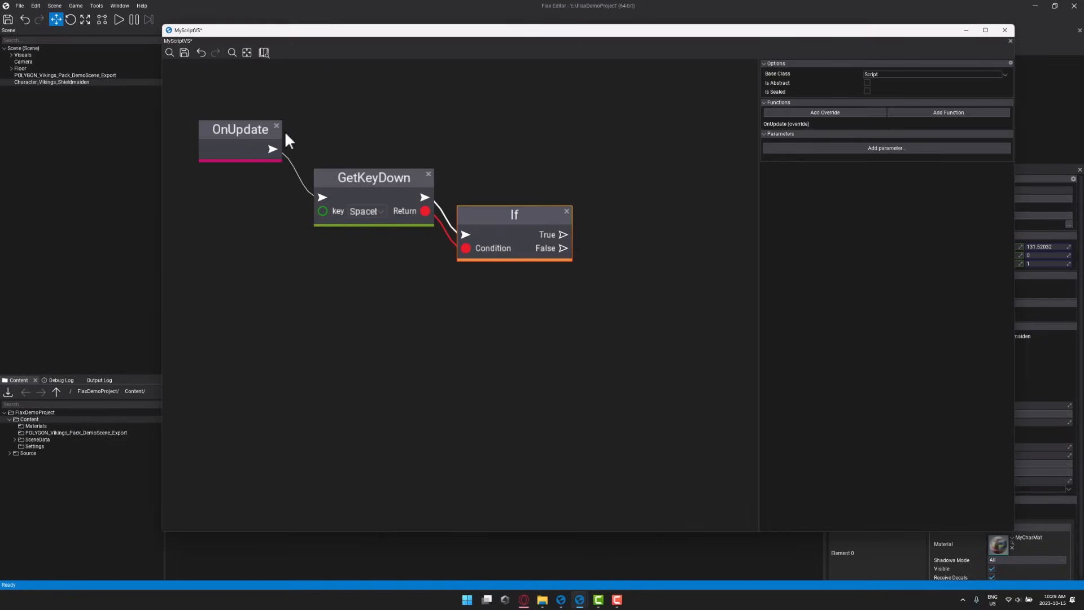
pyautogui.moveTo(57, 81); pyautogui.dragTo(234, 269)
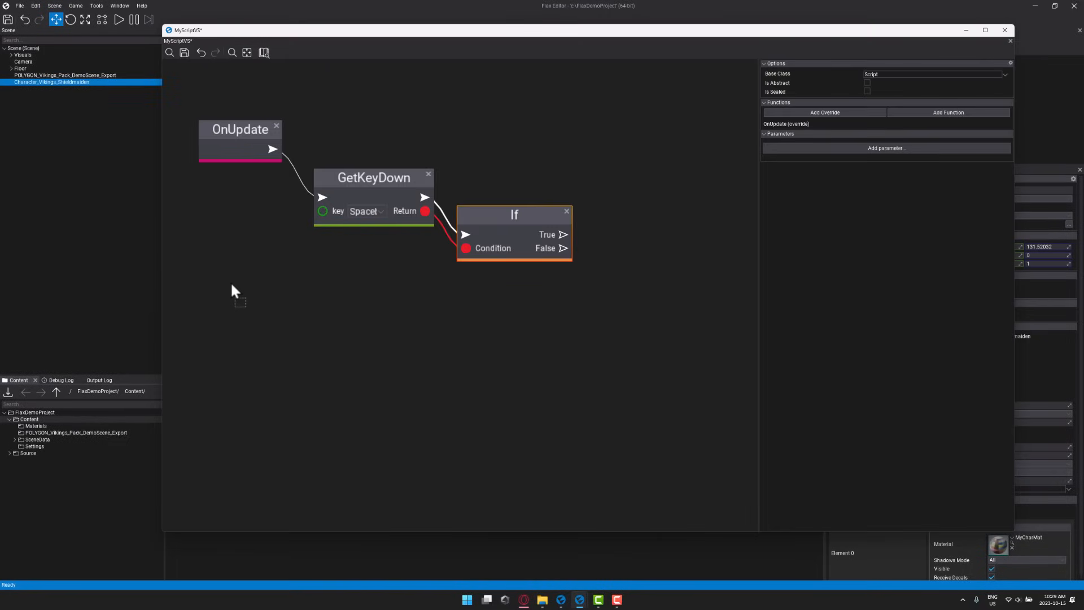
pyautogui.moveTo(254, 335); pyautogui.dragTo(253, 333)
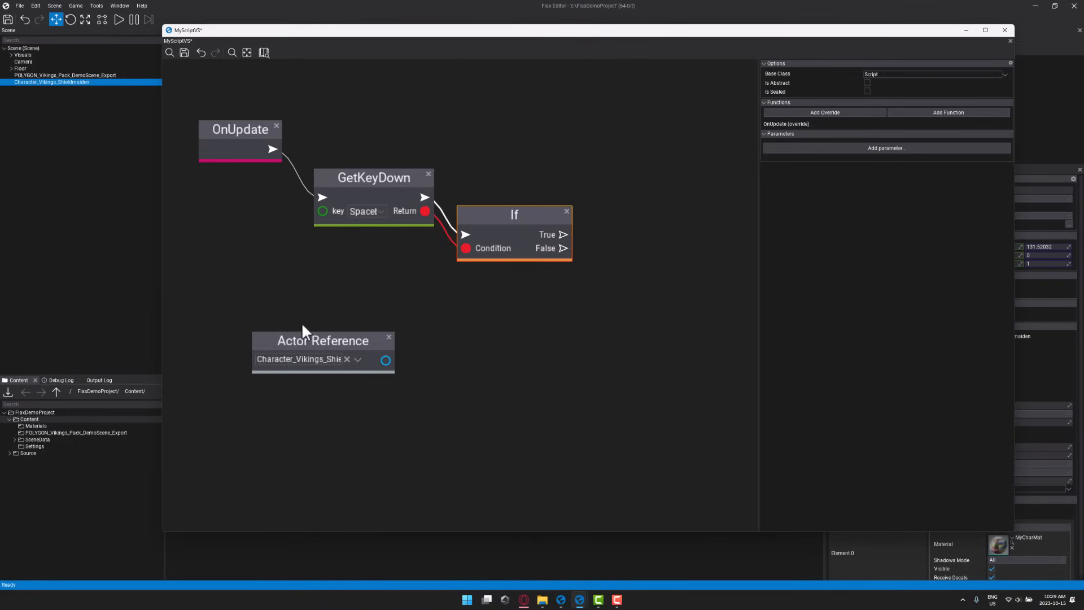
pyautogui.moveTo(332, 338); pyautogui.dragTo(305, 358)
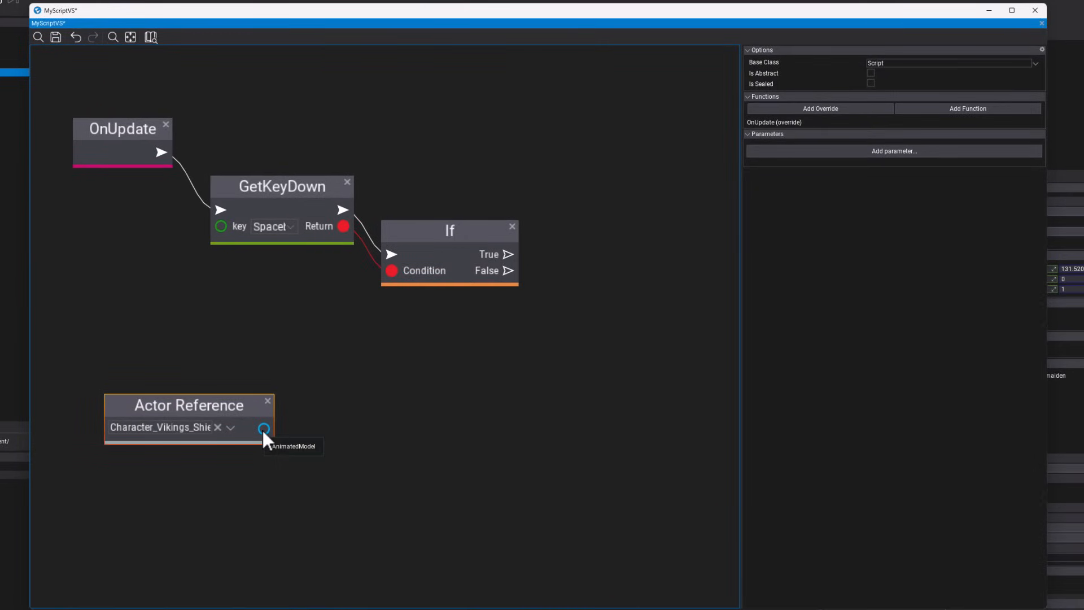
# Add AnimatedModel's SetParameterValue node beside If, connecting If's True output to it and the Actor Reference to its Instance input.
pyautogui.moveTo(415, 384); pyautogui.dragTo(389, 362, button='right')
pyautogui.rightClick(488, 320)
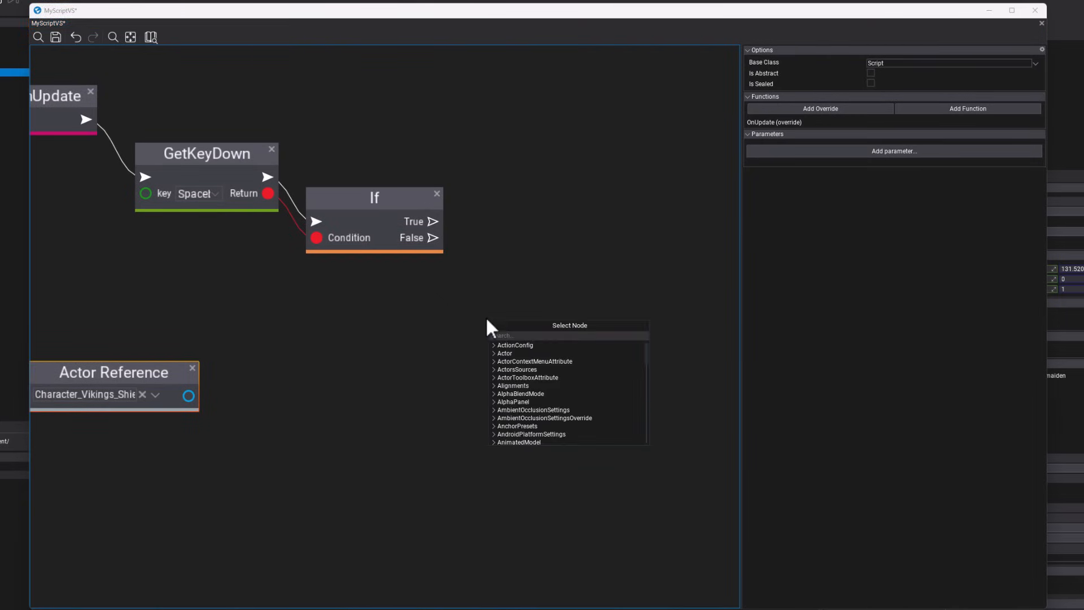
pyautogui.write('SetPara')
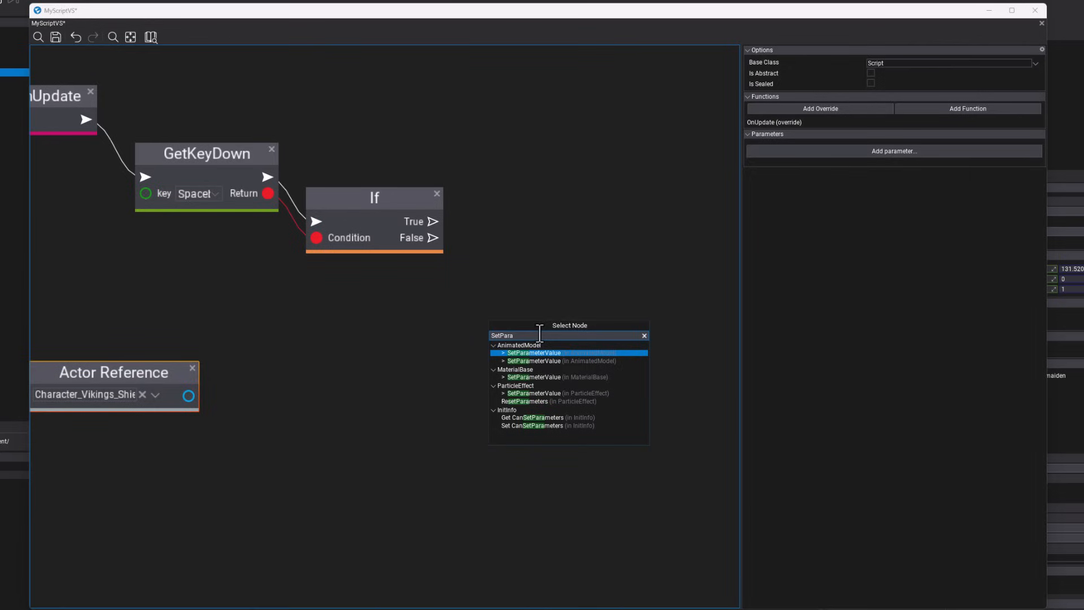
pyautogui.press('Return')
pyautogui.moveTo(540, 330); pyautogui.dragTo(574, 251)
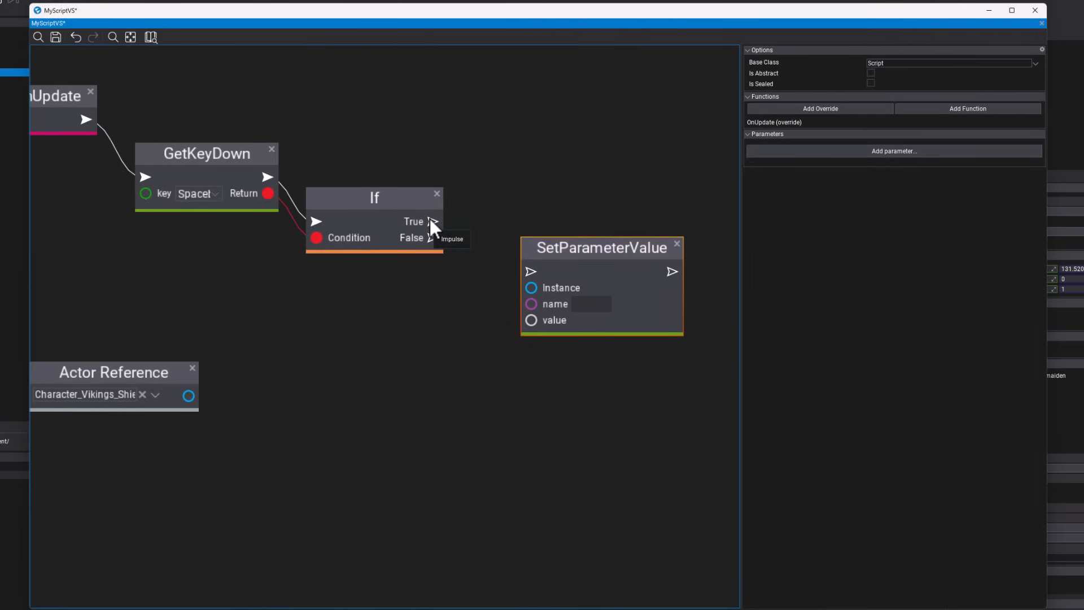
pyautogui.moveTo(432, 221); pyautogui.dragTo(530, 271)
pyautogui.moveTo(190, 395); pyautogui.dragTo(531, 286)
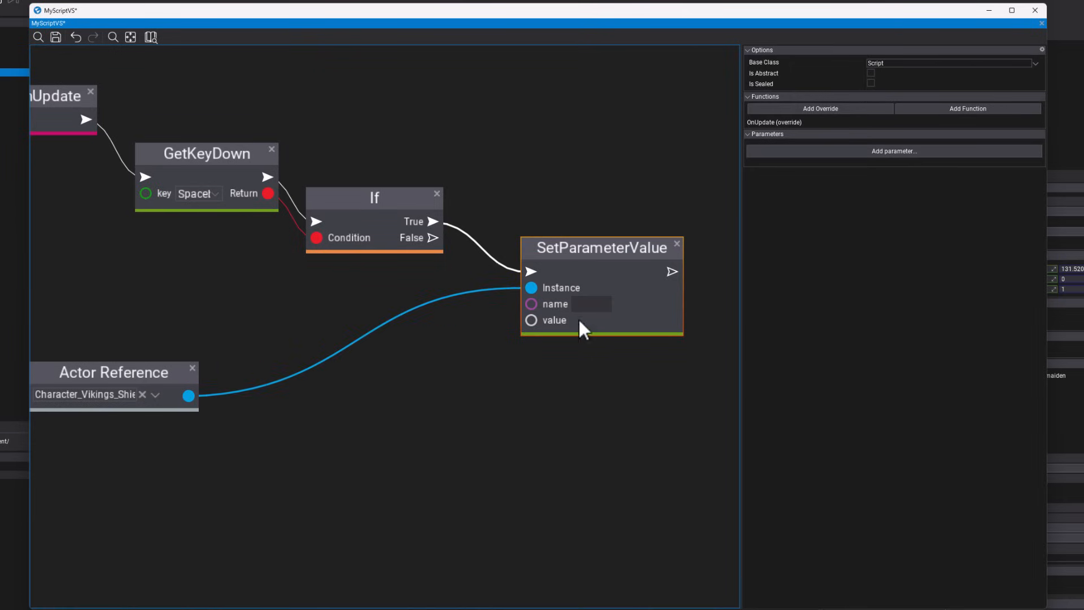
# Set SetParameterValue's name to isWalking and connect a new Bool constant node, set to true, to its value input.
pyautogui.write('isWalking')
pyautogui.click(500, 345)
pyautogui.rightClick(382, 453)
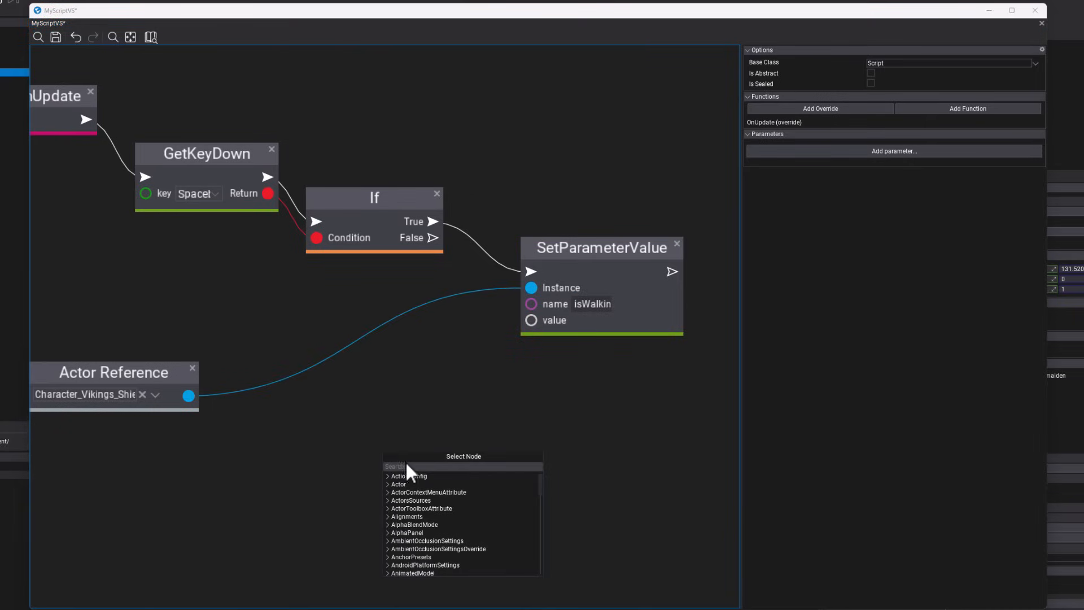
pyautogui.write('bool')
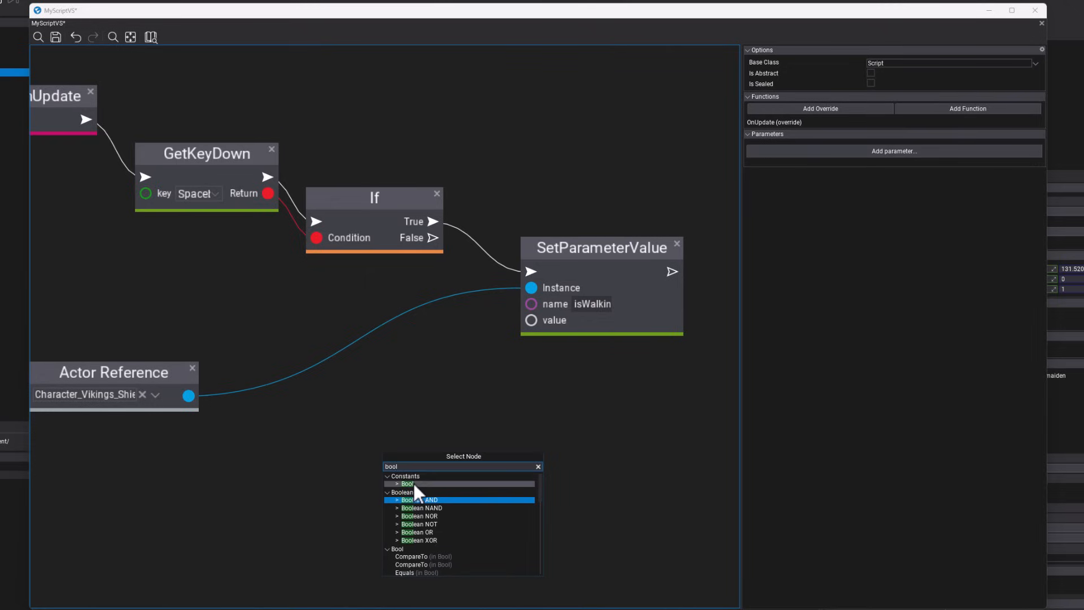
pyautogui.click(408, 483)
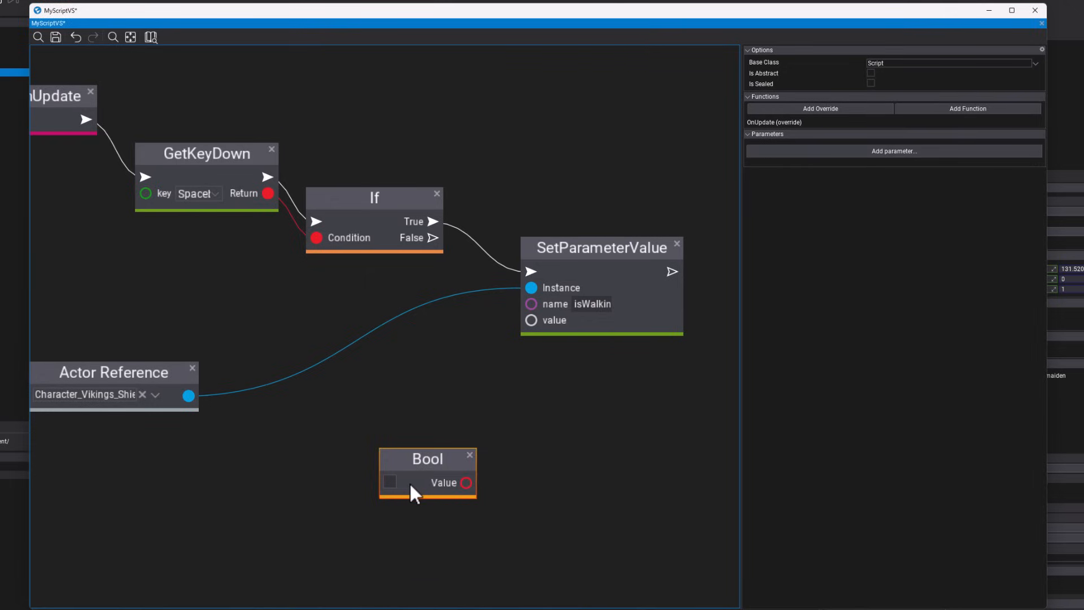
pyautogui.moveTo(490, 363); pyautogui.dragTo(531, 320)
pyautogui.moveTo(383, 322); pyautogui.dragTo(427, 348, button='right')
pyautogui.scroll(-2, 428, 348)
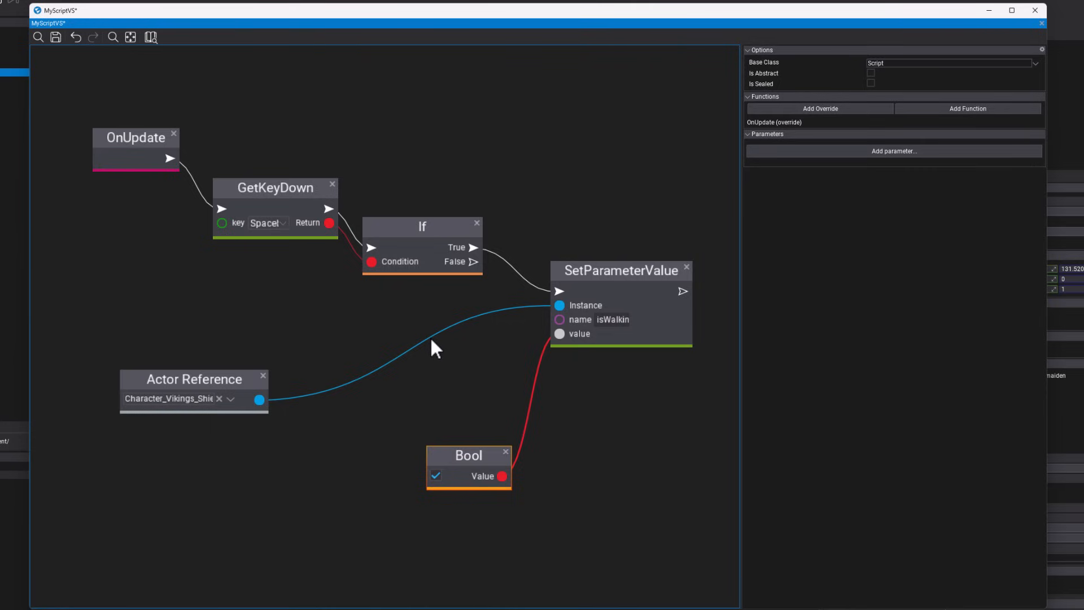
pyautogui.scroll(-1, 390, 324)
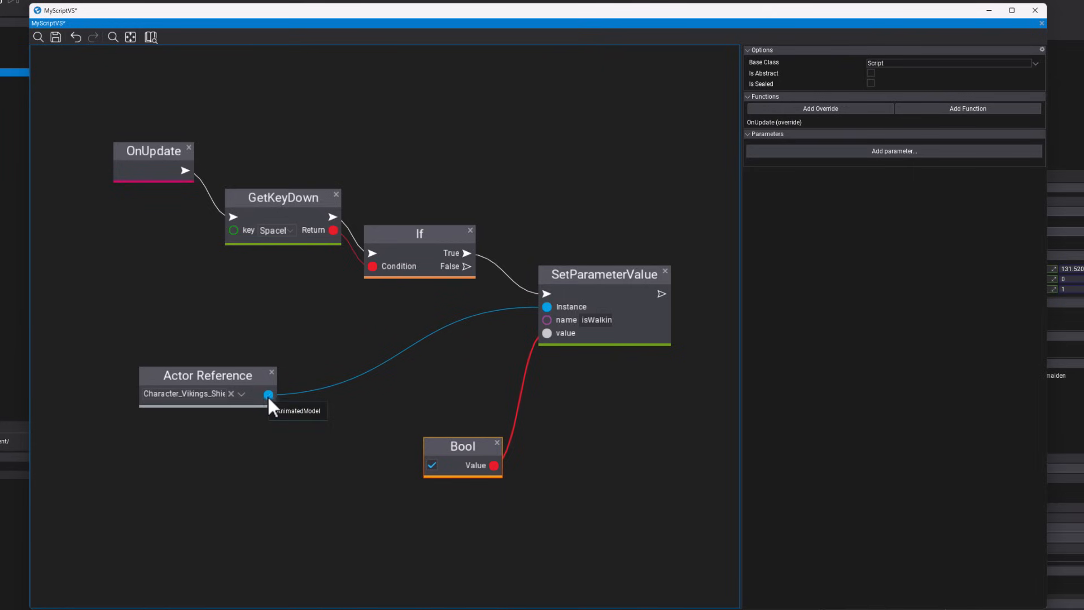
pyautogui.moveTo(268, 395); pyautogui.dragTo(286, 503)
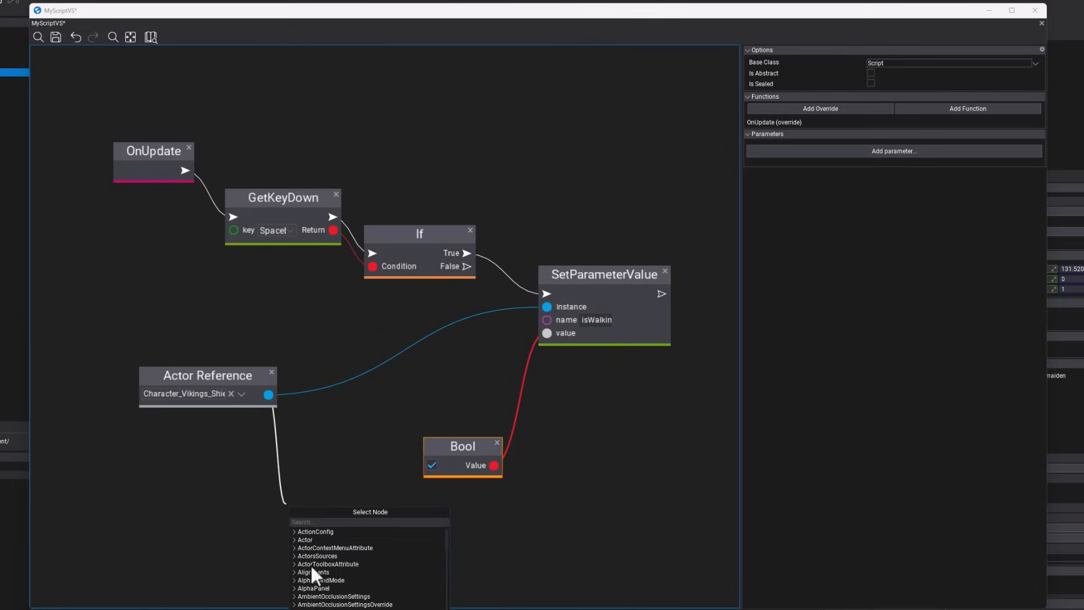
pyautogui.click(342, 444)
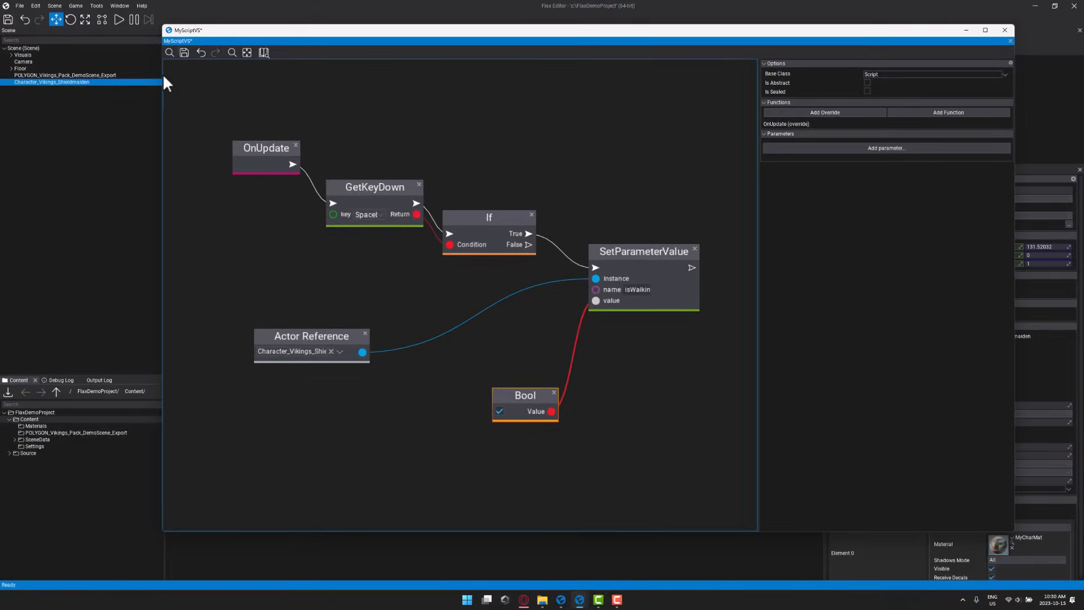
# Save and close MyScriptVS, and attach it as a script to the Character_Vikings_Shieldmaiden actor.
pyautogui.click(185, 53)
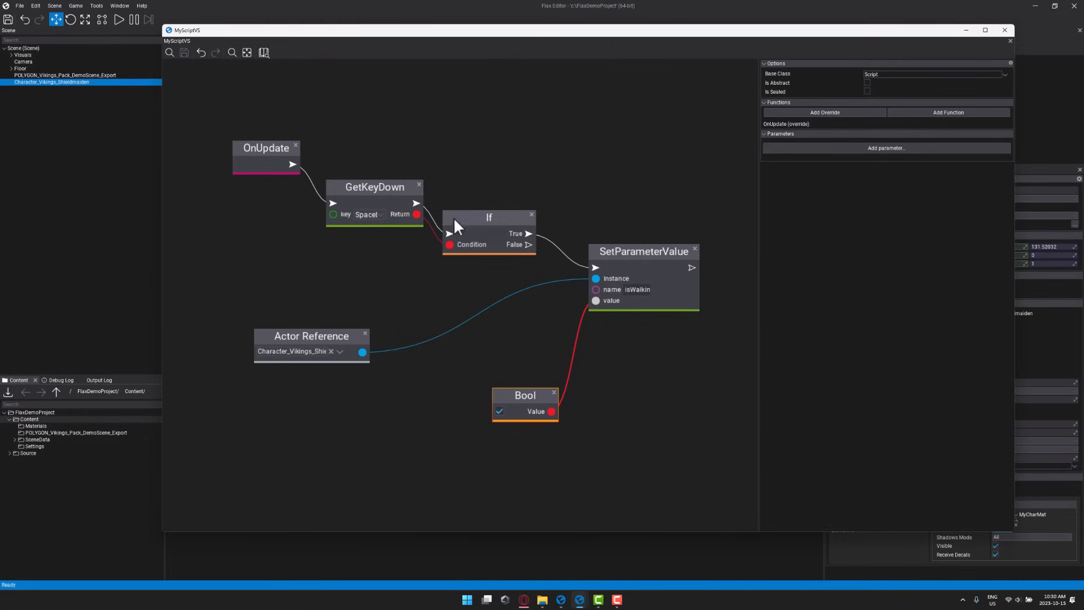
pyautogui.click(1004, 30)
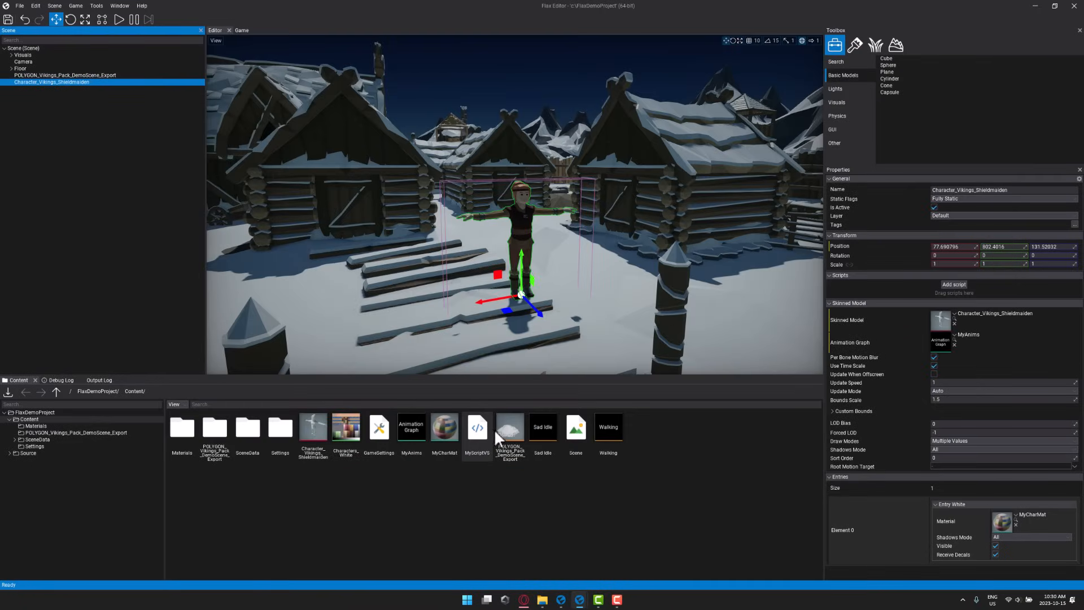
pyautogui.moveTo(477, 431); pyautogui.dragTo(954, 285)
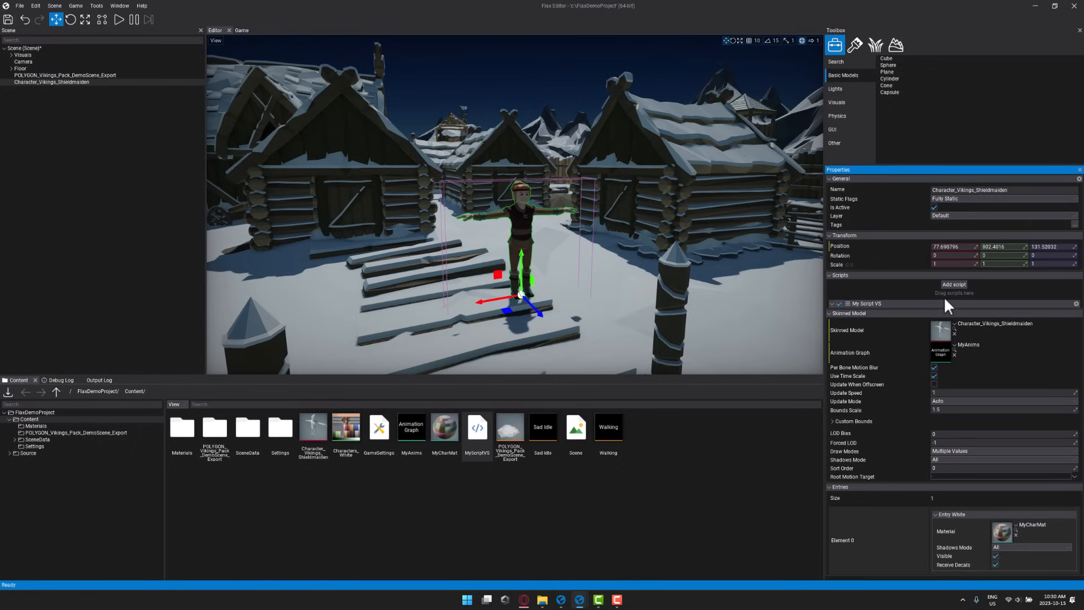
pyautogui.click(831, 303)
# Play the scene, trigger the Shieldmaiden's walking animation with the spacebar, and stop play mode.
pyautogui.click(122, 19)
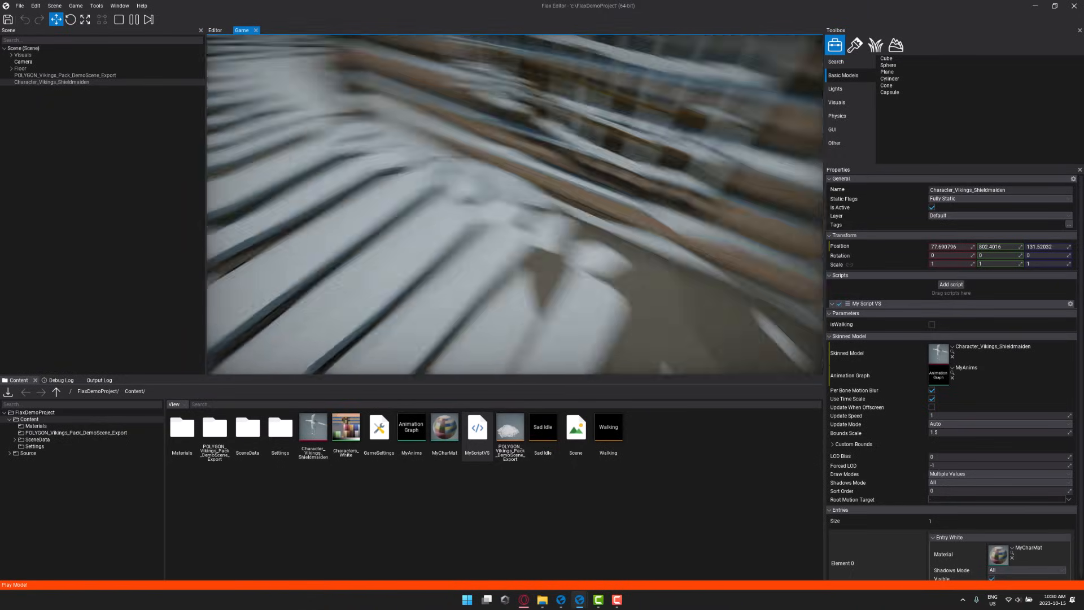
pyautogui.press('space')
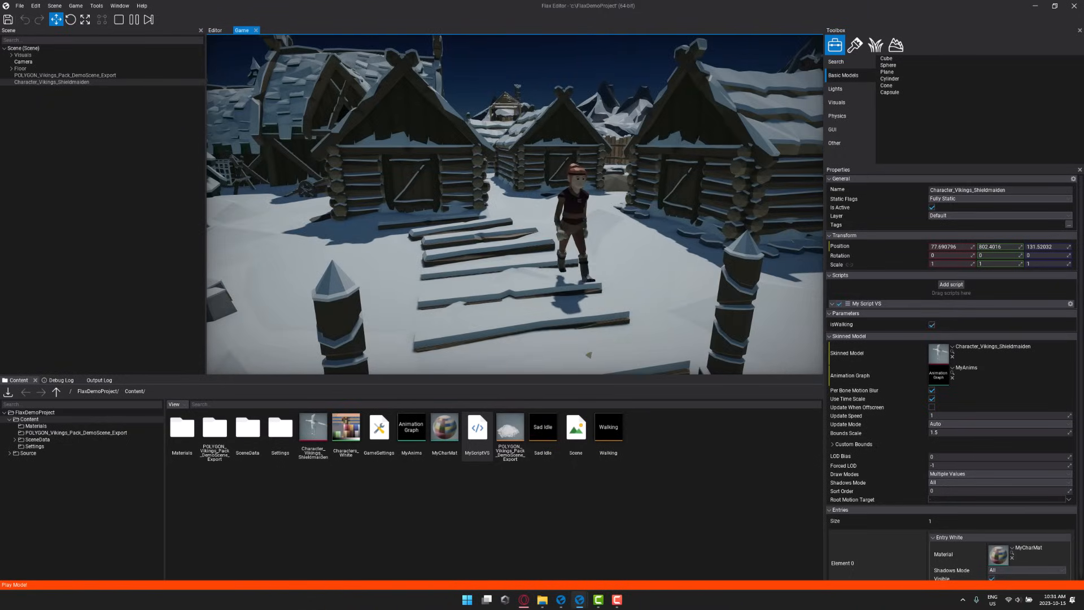
pyautogui.press('Escape')
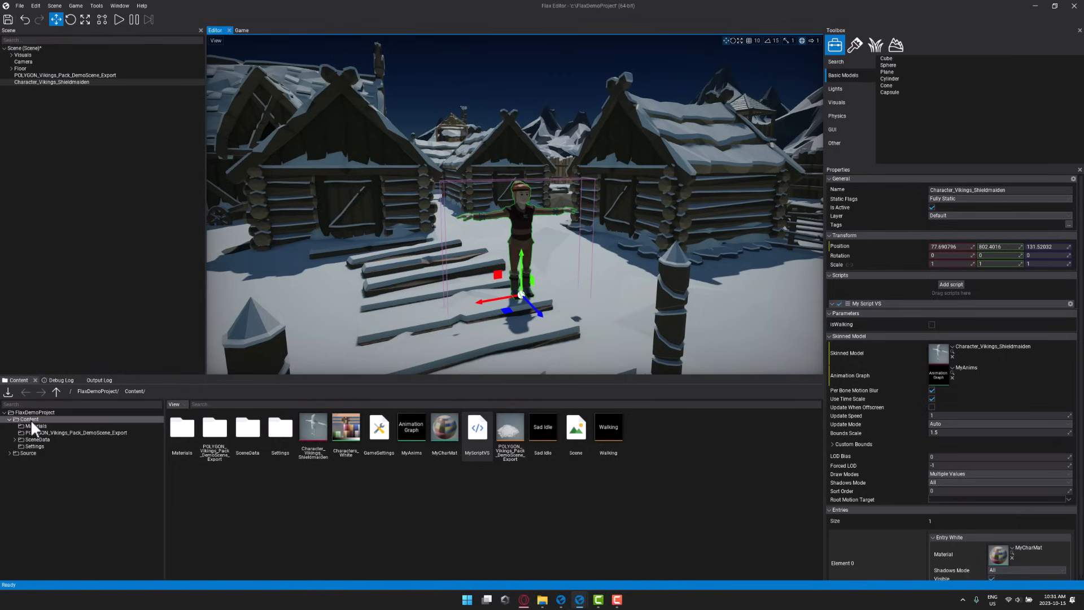
# Create a new C# script named MyScriptCS in the project's Source/Game folder.
pyautogui.click(9, 452)
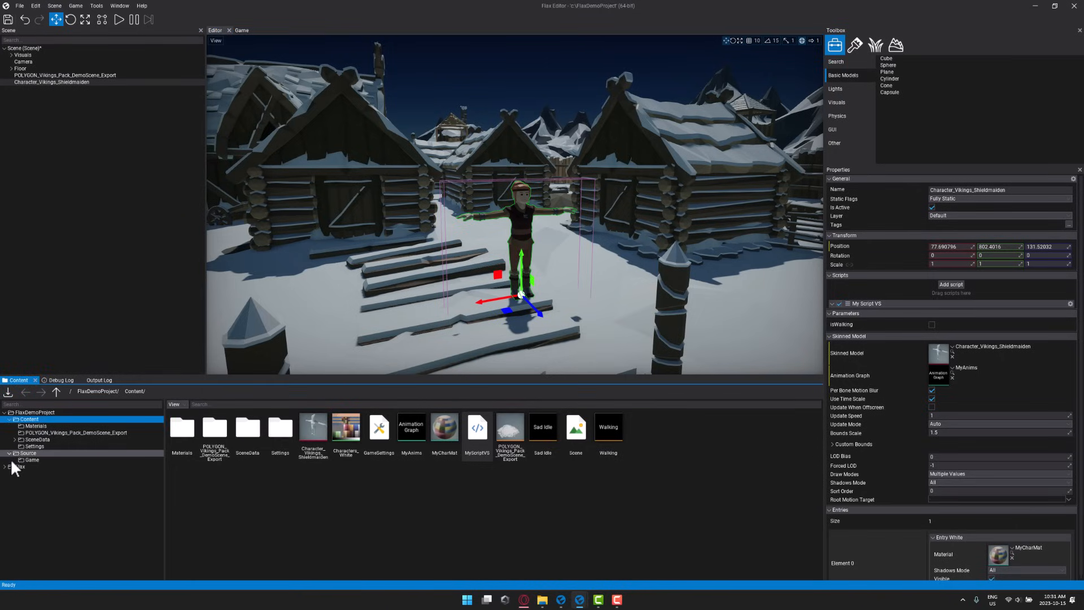
pyautogui.click(16, 460)
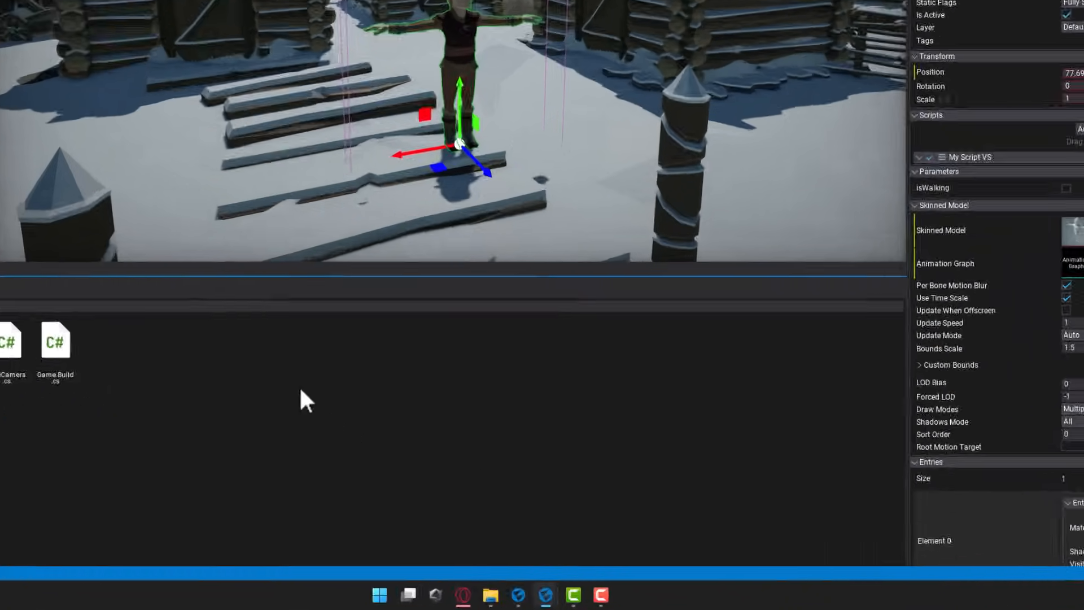
pyautogui.rightClick(414, 461)
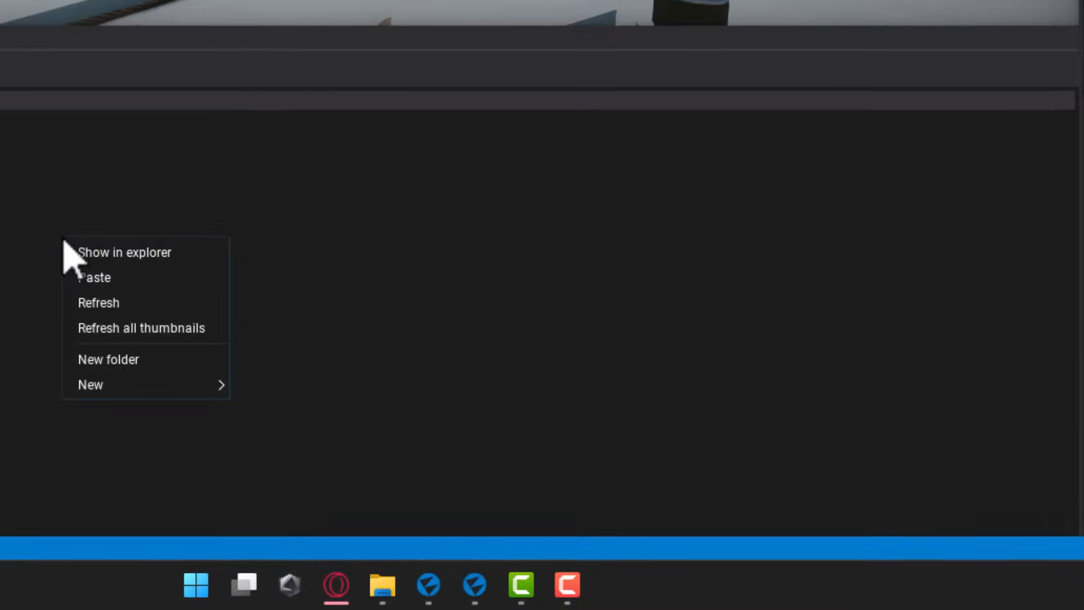
pyautogui.moveTo(137, 387)
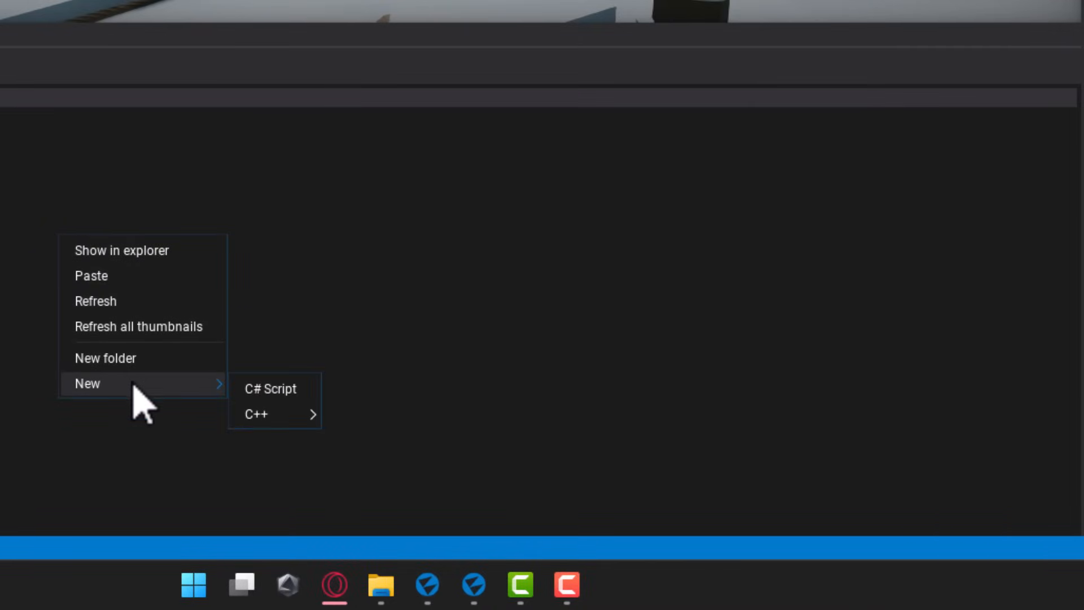
pyautogui.moveTo(297, 421)
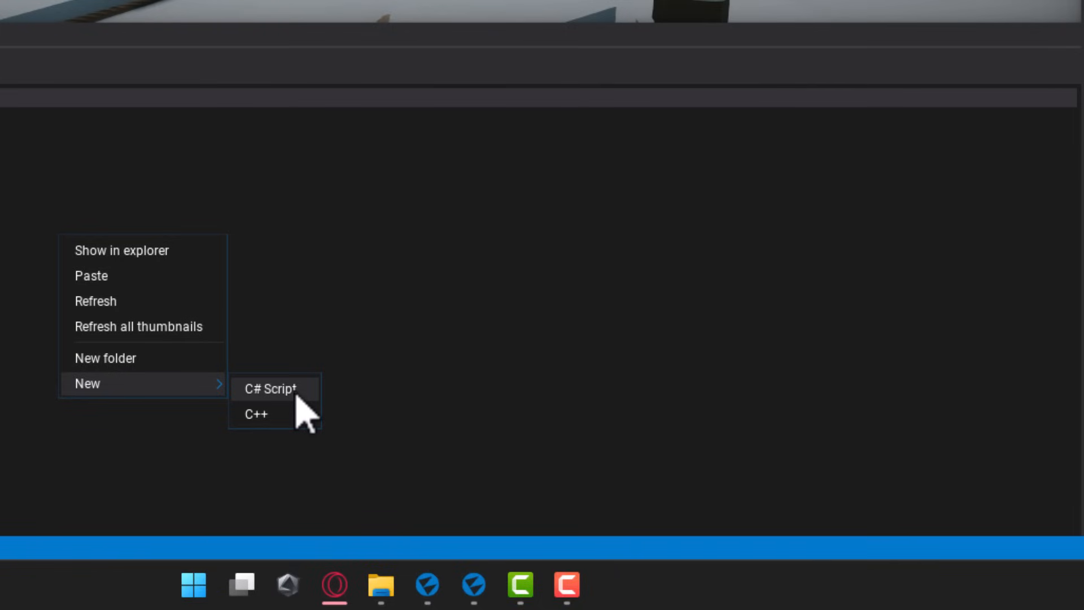
pyautogui.click(296, 396)
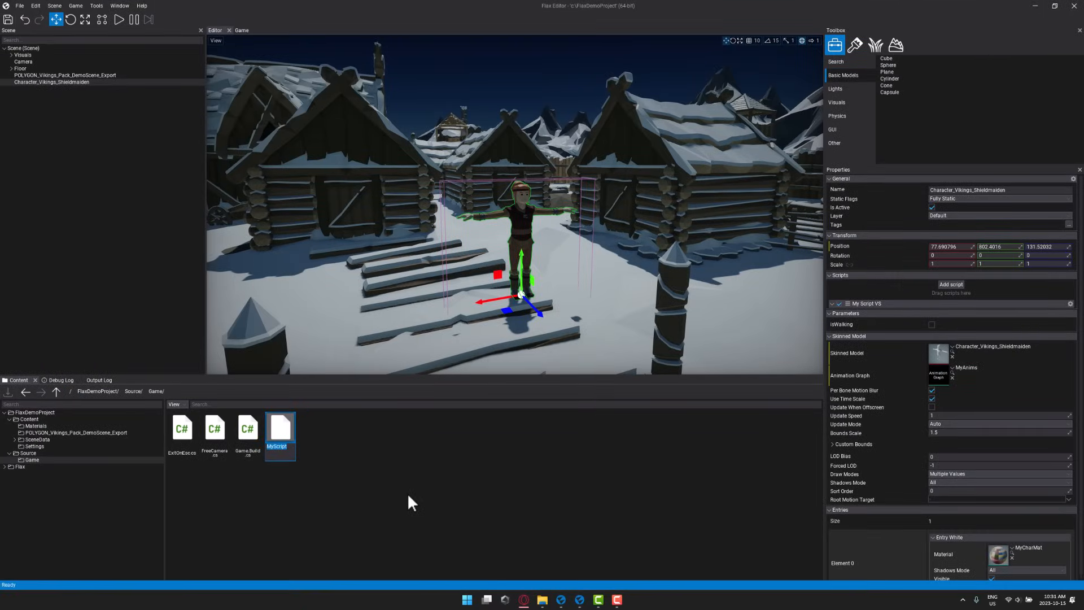
pyautogui.write('MyScriptCS')
pyautogui.press('Return')
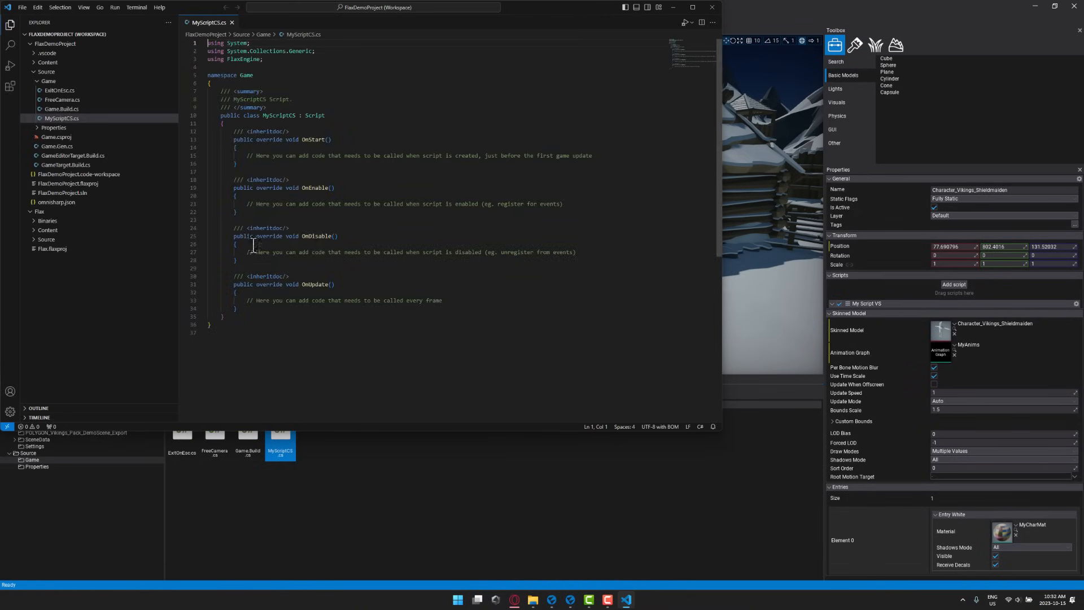
# In Visual Studio Code, maximize the window showing MyScriptCS.cs, enlarge the interface four zoom levels and narrow the Explorer sidebar.
pyautogui.doubleClick(538, 9)
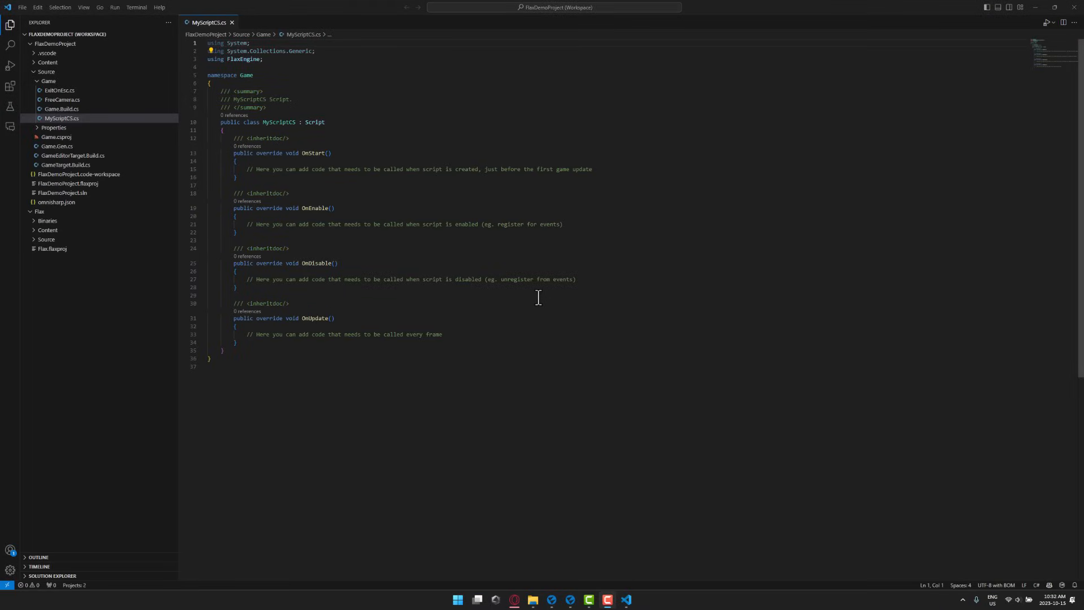
pyautogui.click(522, 351)
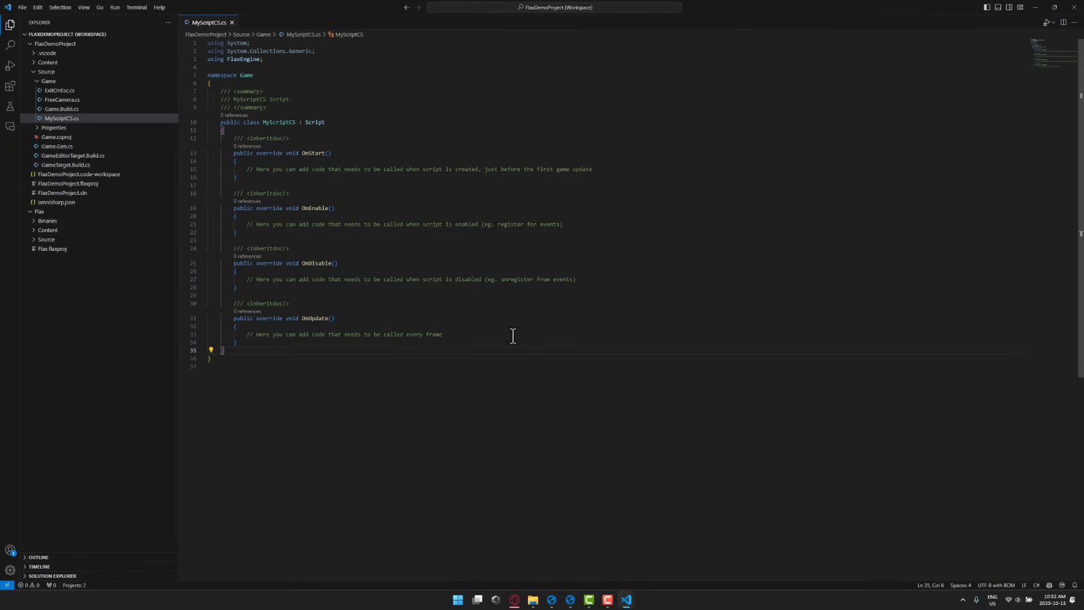
pyautogui.hotkey('ctrl', '=')
pyautogui.hotkey('ctrl', '=')
pyautogui.hotkey('ctrl', '=')
pyautogui.hotkey('ctrl', '=')
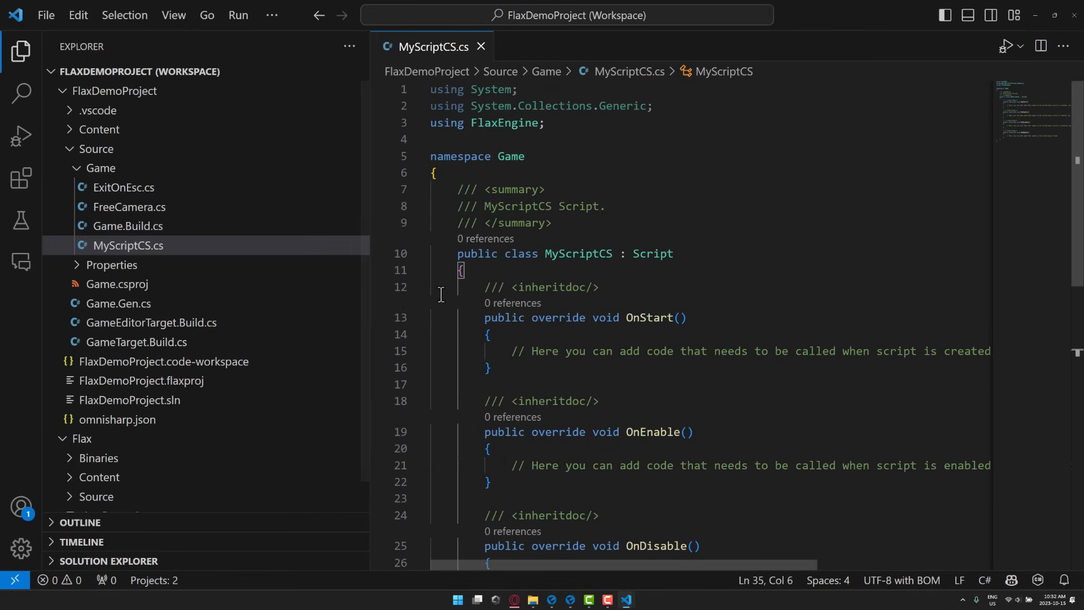
pyautogui.moveTo(368, 281); pyautogui.dragTo(158, 263)
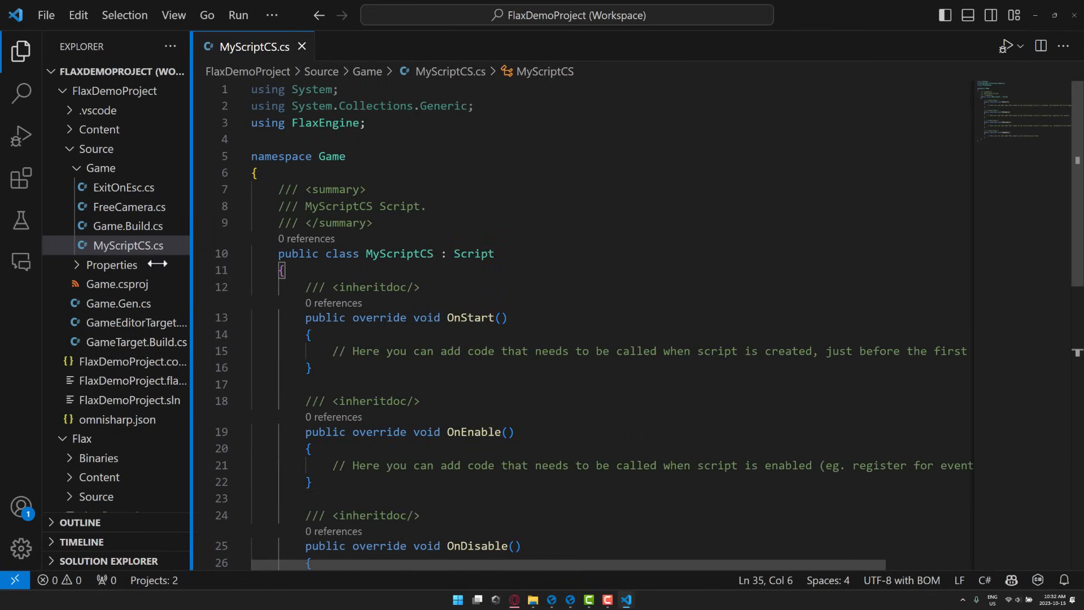
# Remove the placeholder comment from the body of the OnUpdate method in MyScriptCS.cs.
pyautogui.scroll(-4, 678, 484)
pyautogui.scroll(-2, 678, 484)
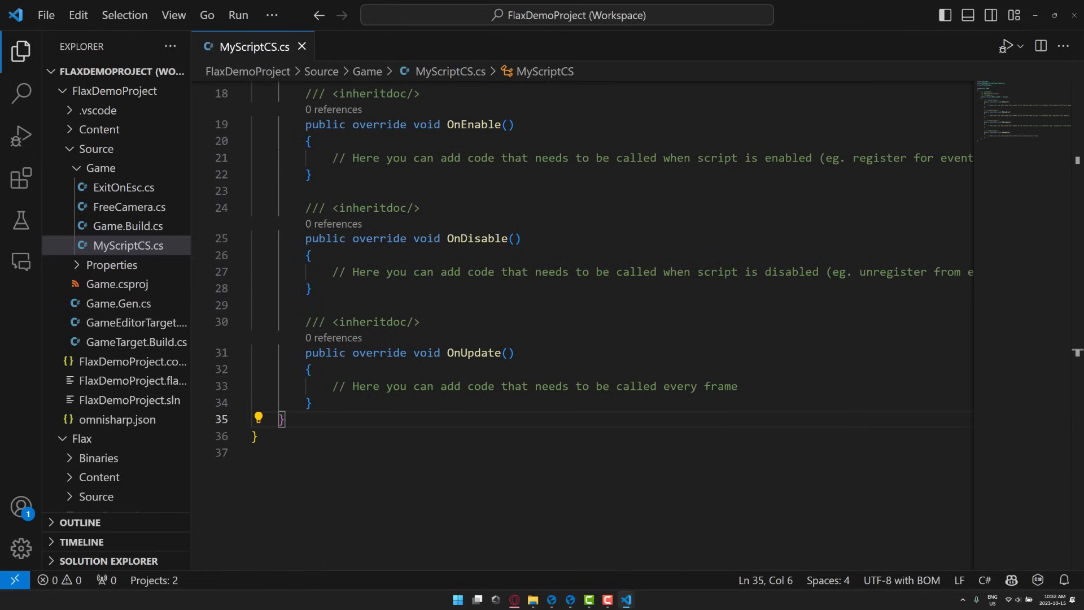
pyautogui.click(761, 379)
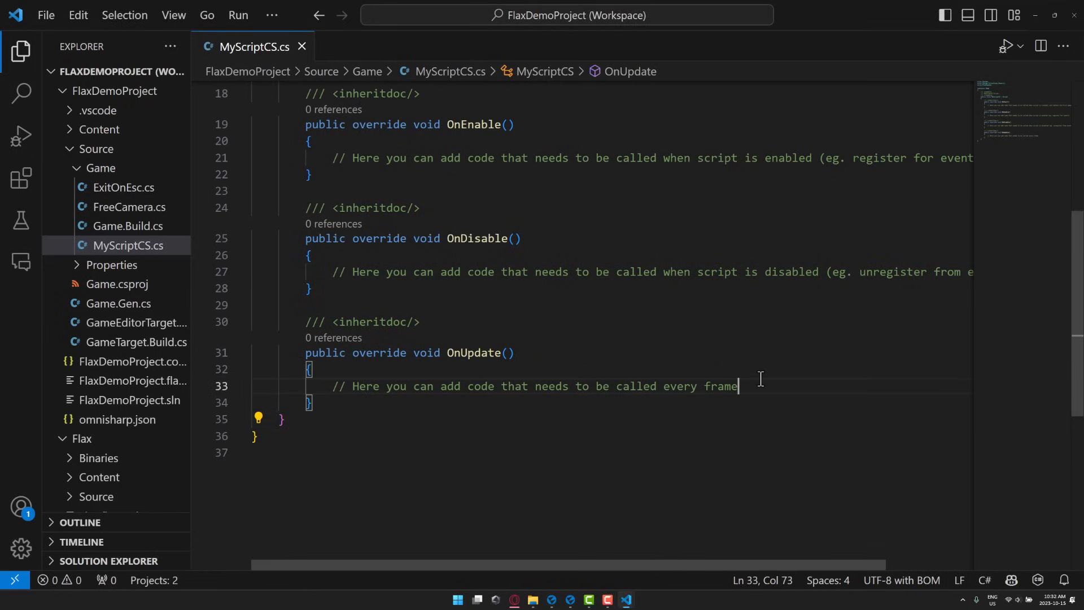
pyautogui.hotkey('shift', 'Home')
pyautogui.press('BackSpace')
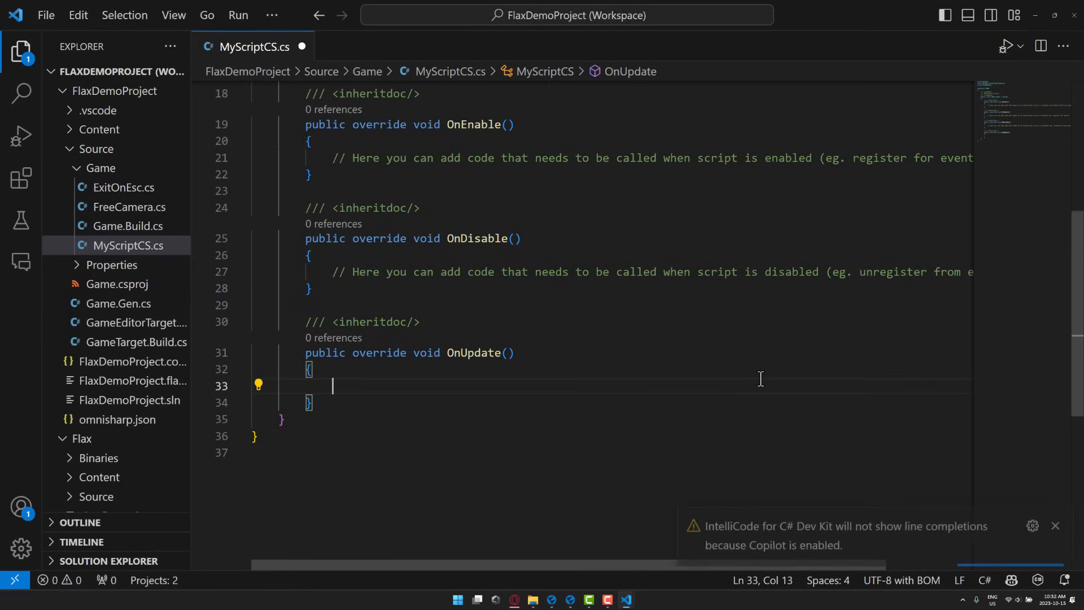
# In OnUpdate, add an if block with the condition FlaxEngine.Input.GetKeyDown(KeyboardKeys.Shift).
pyautogui.write('if(')
pyautogui.write('FlaxEngin')
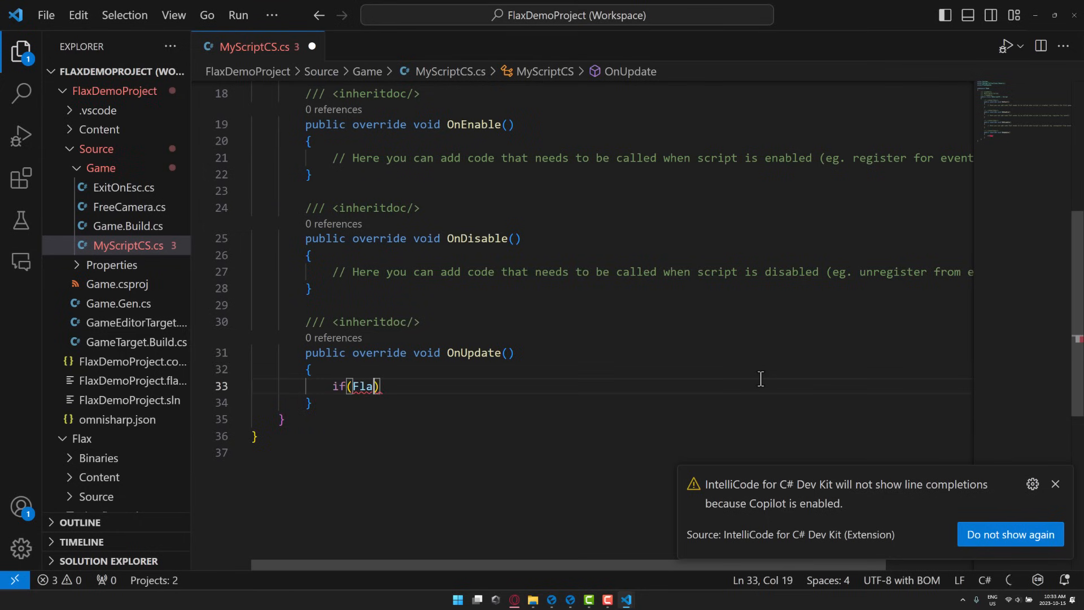
pyautogui.write('e.Input.G')
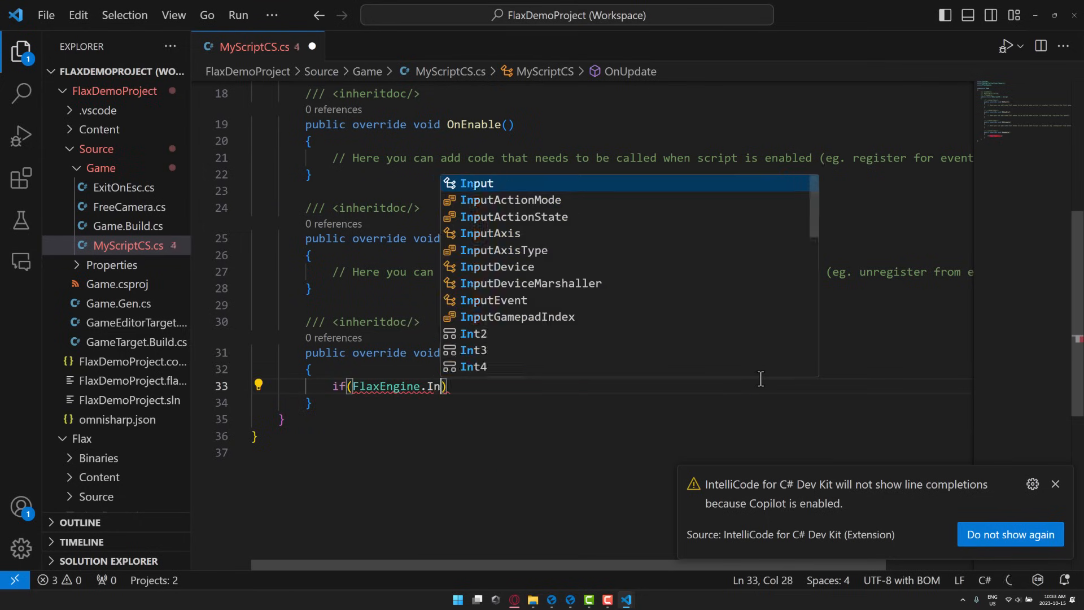
pyautogui.write('etKeyDown')
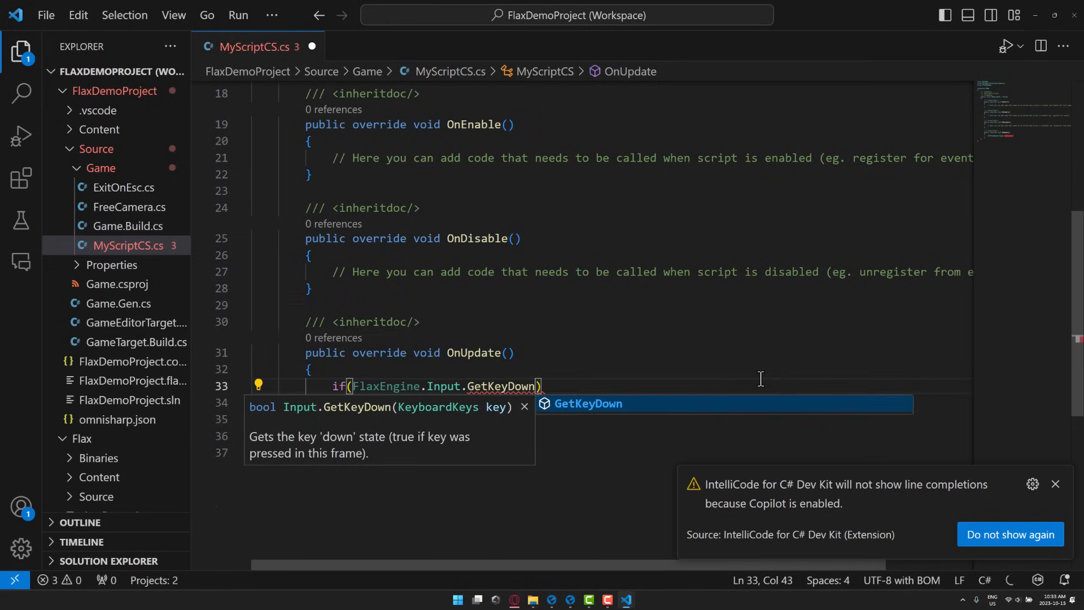
pyautogui.write('(')
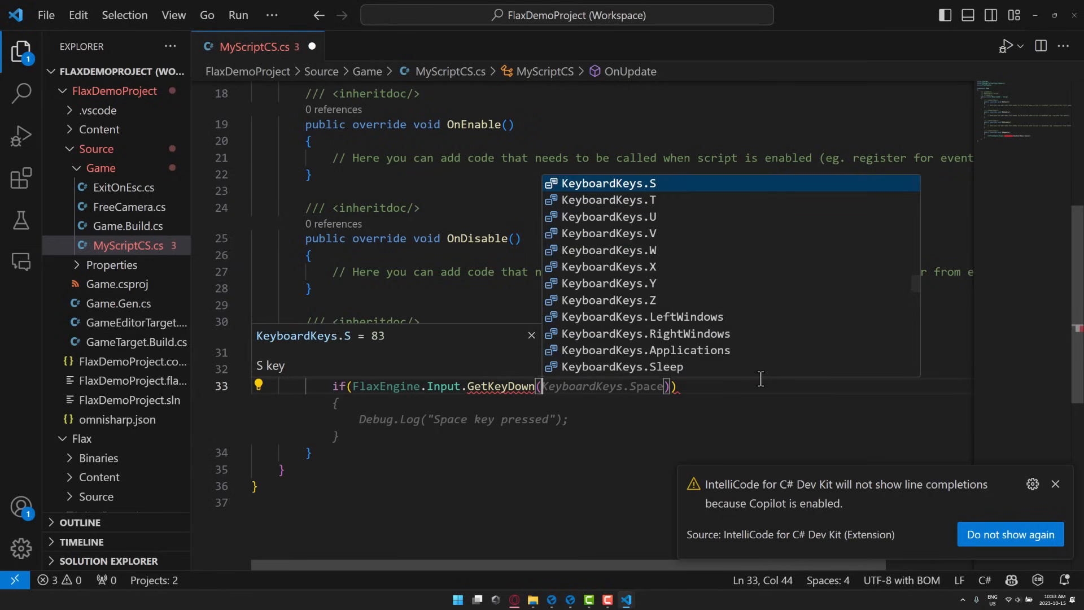
pyautogui.write('Keyboa')
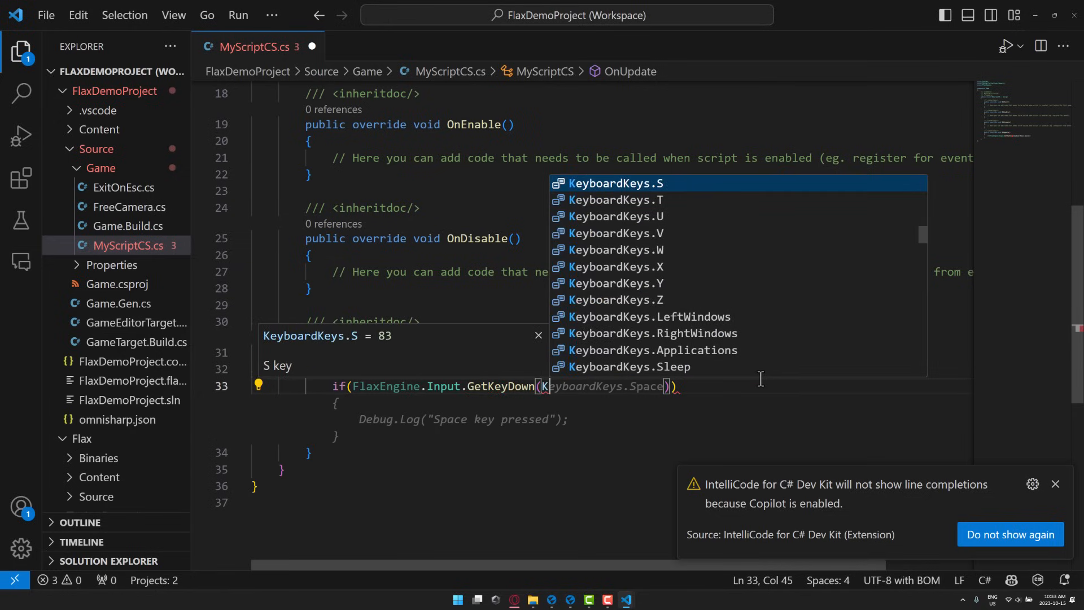
pyautogui.write('rdKeys.S.')
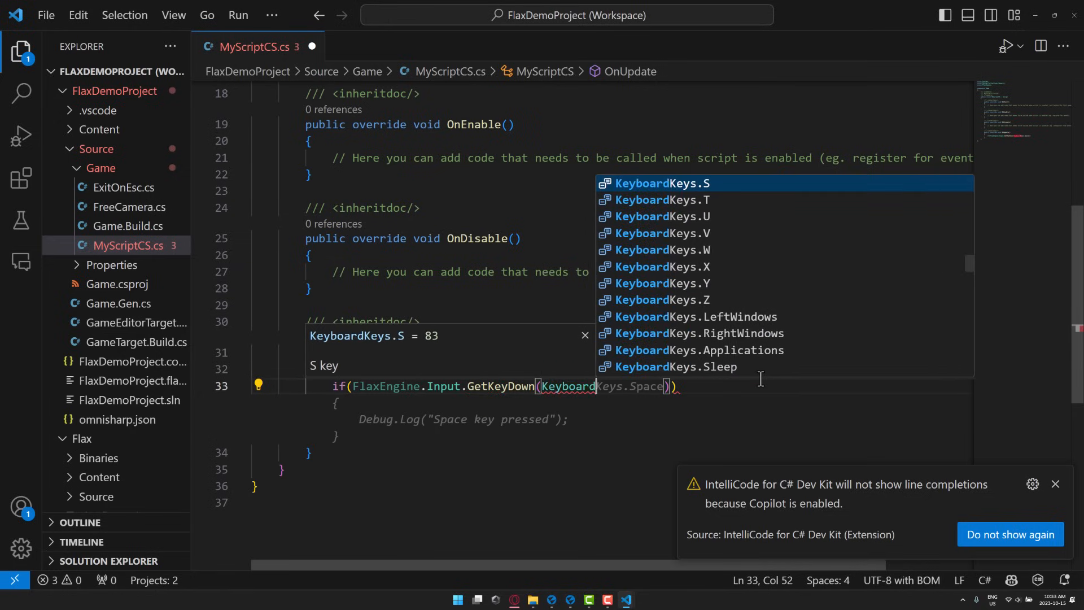
pyautogui.press('BackSpace')
pyautogui.press('BackSpace')
pyautogui.write('SHif')
pyautogui.press('Tab')
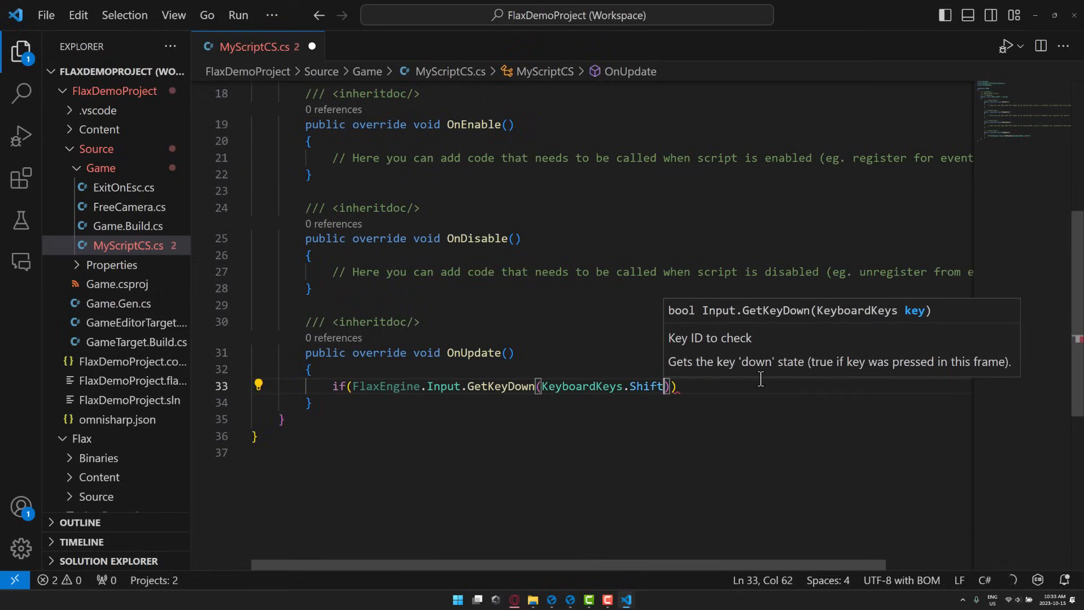
pyautogui.press('End')
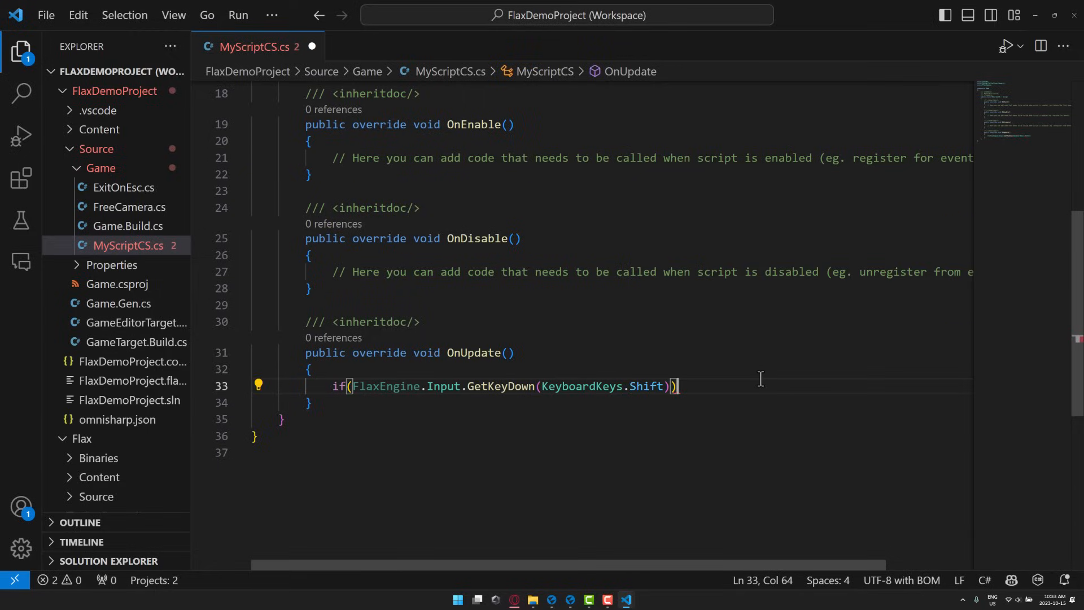
pyautogui.write('{')
pyautogui.press('Return')
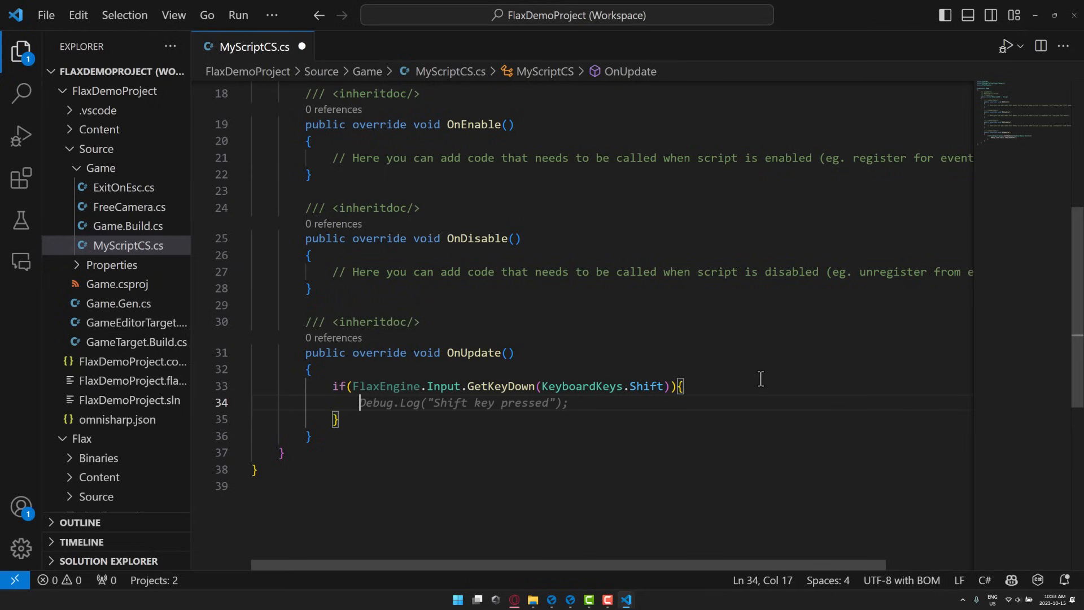
# Inside the if block, declare var isWalking = Actor.As<AnimatedModel>().GetParameter("isWalking");.
pyautogui.write('var is')
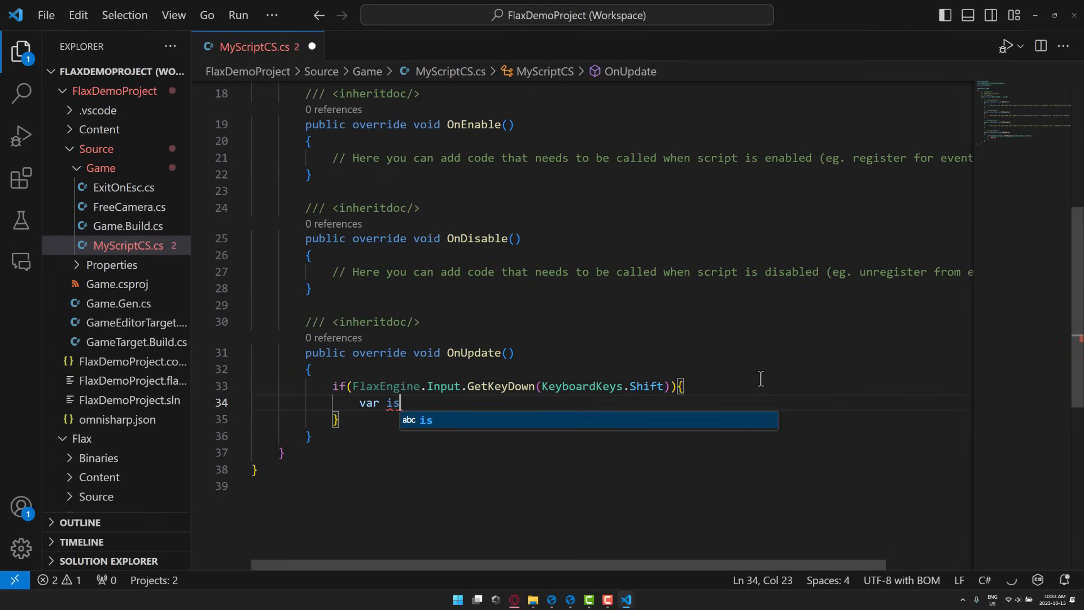
pyautogui.write('Walking ')
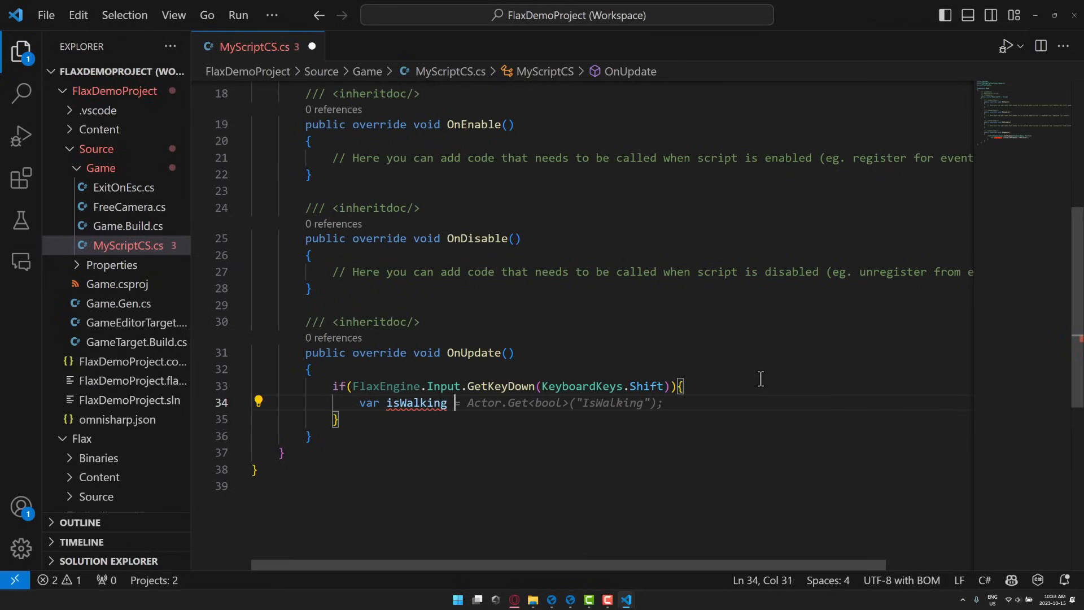
pyautogui.write('= Actor.As<')
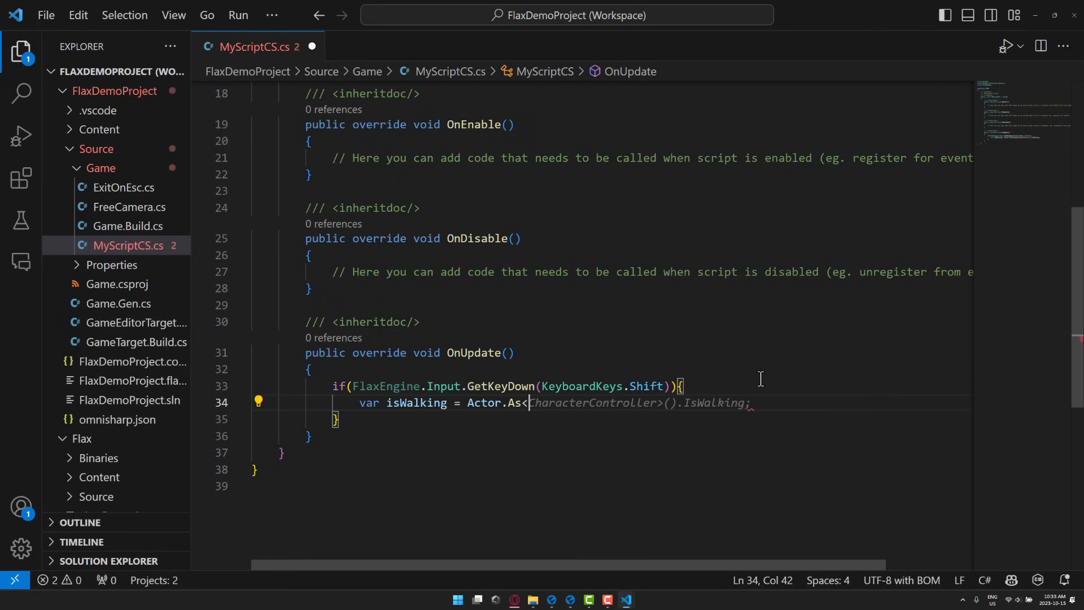
pyautogui.write('AnimatedMode')
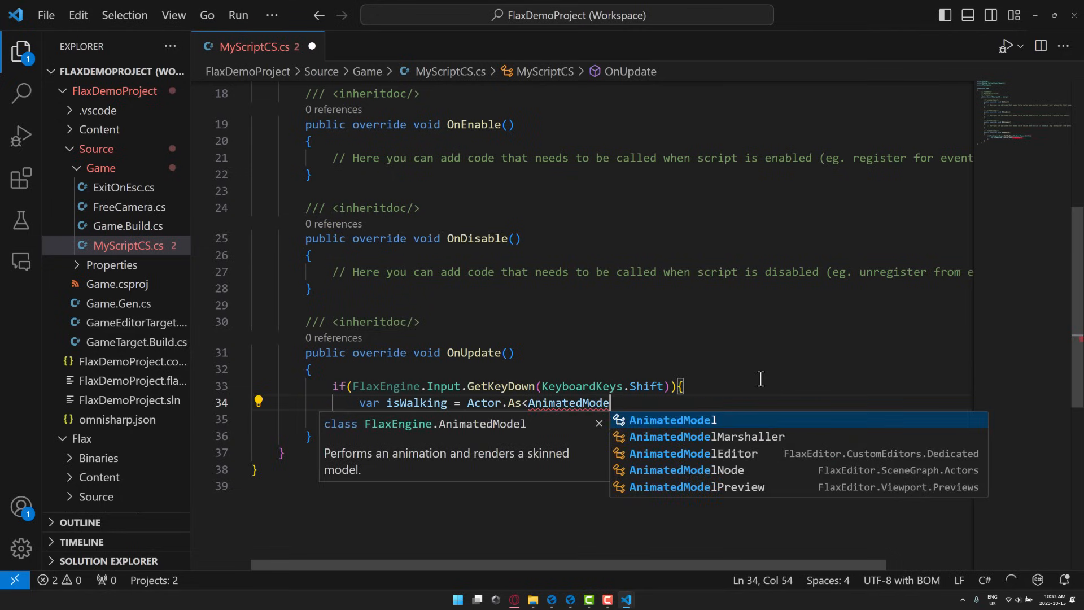
pyautogui.write('l>()')
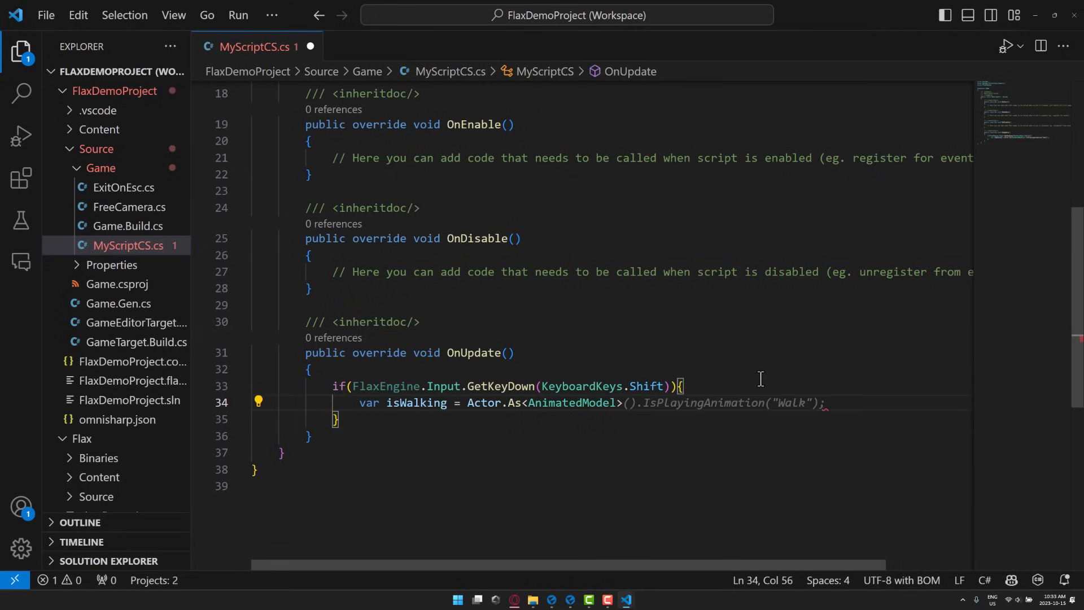
pyautogui.write('.GetParamt')
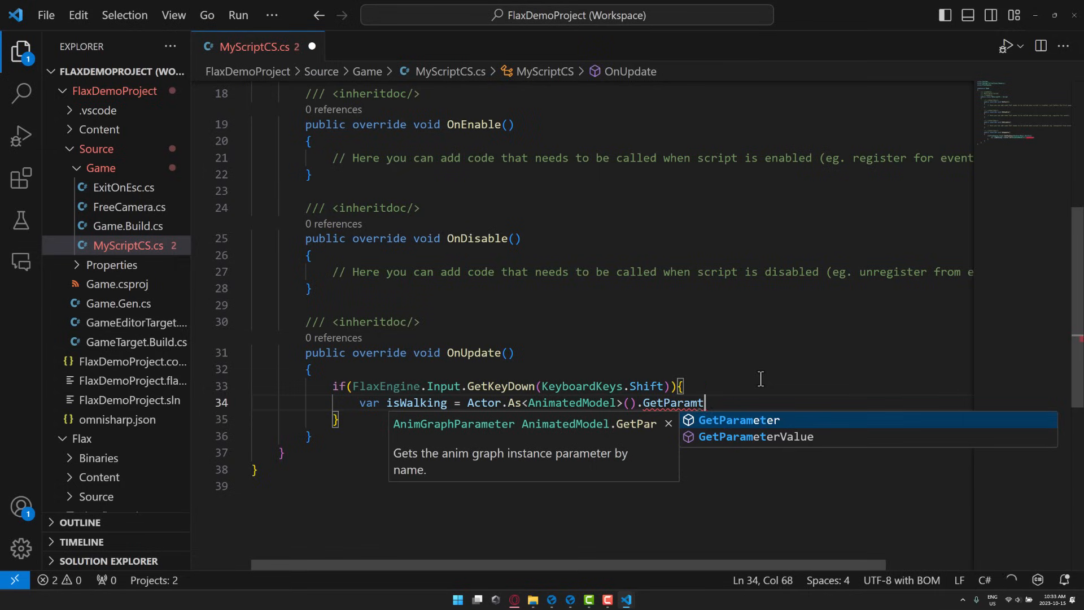
pyautogui.press('Tab')
pyautogui.write('("isW')
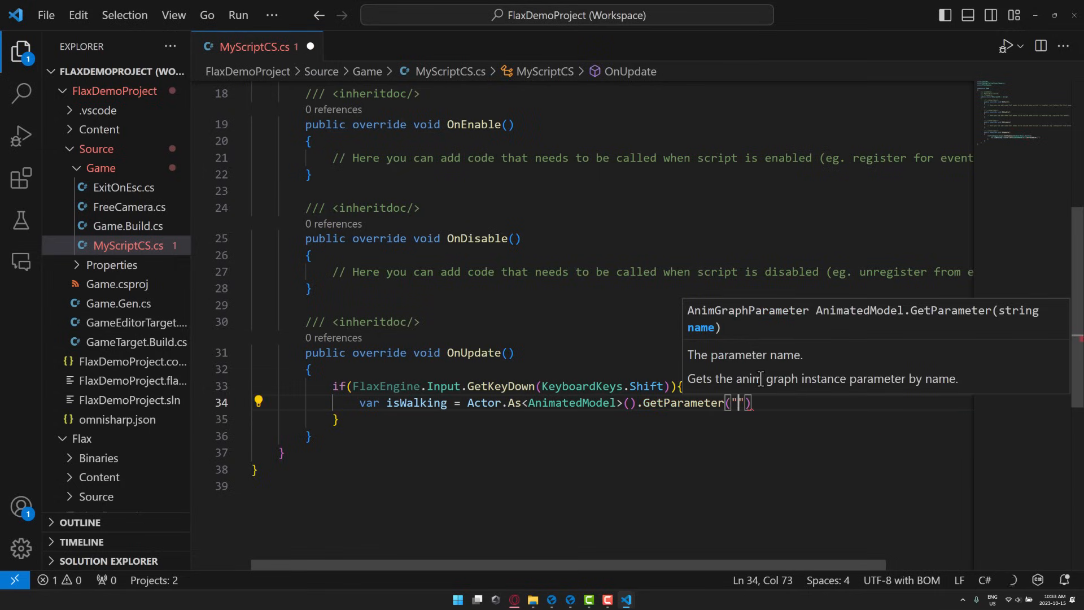
pyautogui.write('alking')
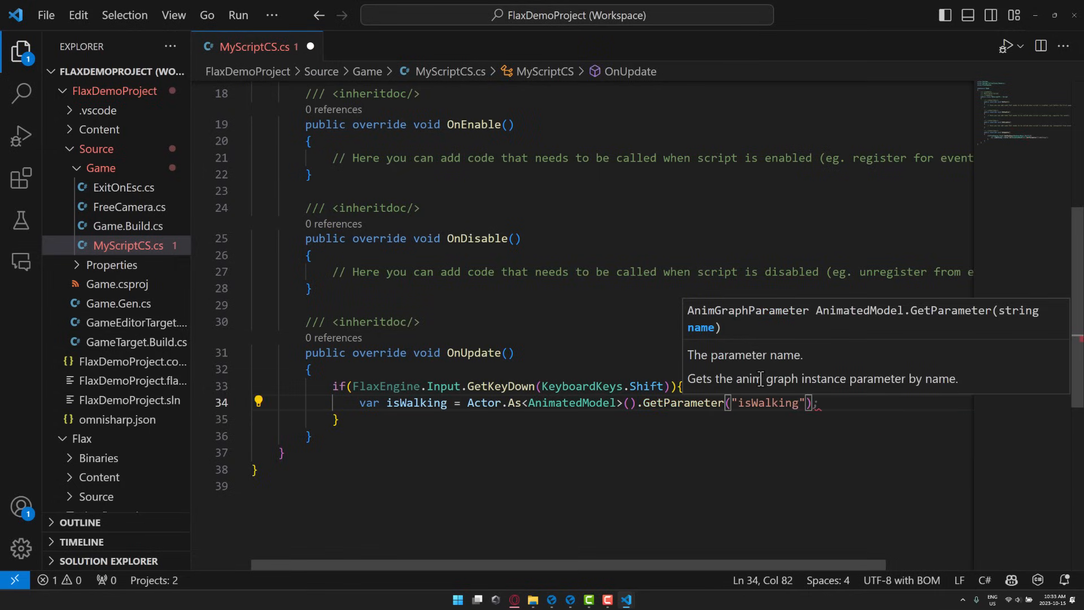
pyautogui.write('");')
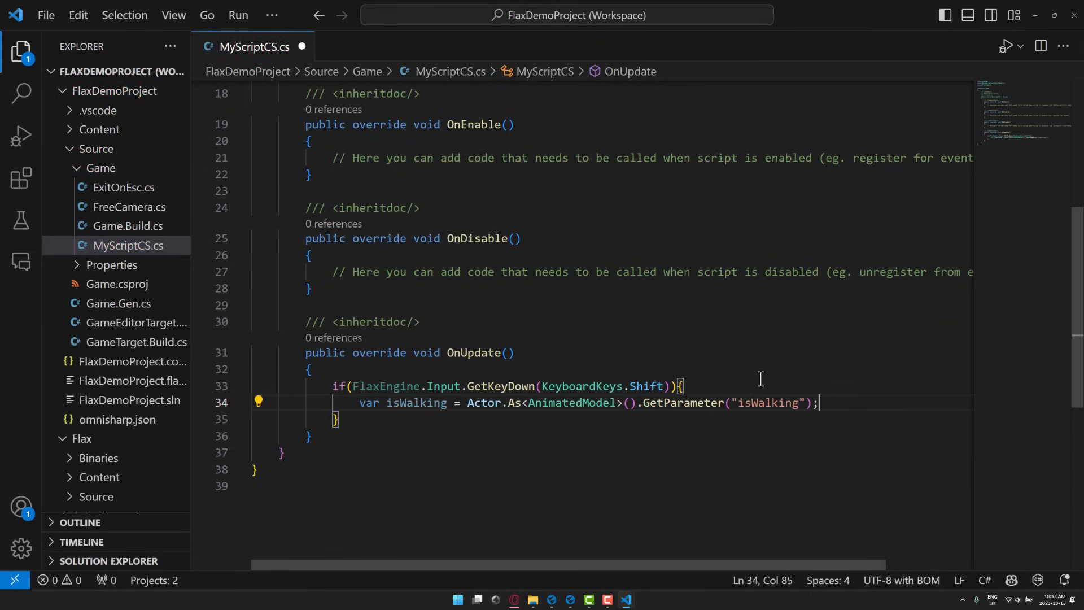
# Below the isWalking declaration, add the statement isWalking.Value = false;.
pyautogui.press('Return')
pyautogui.write('isWa')
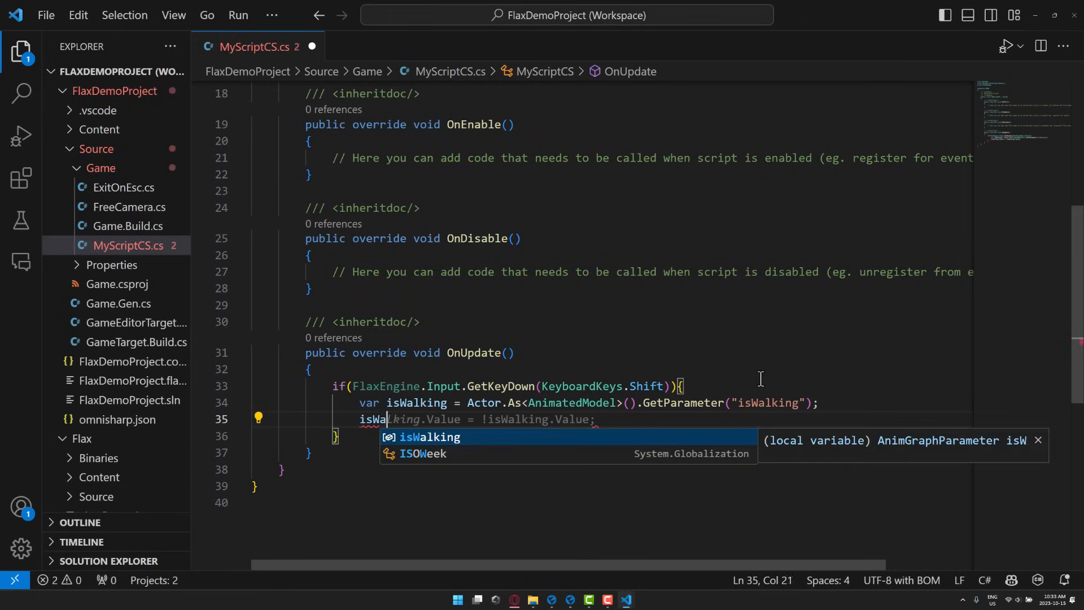
pyautogui.write('lking.Val')
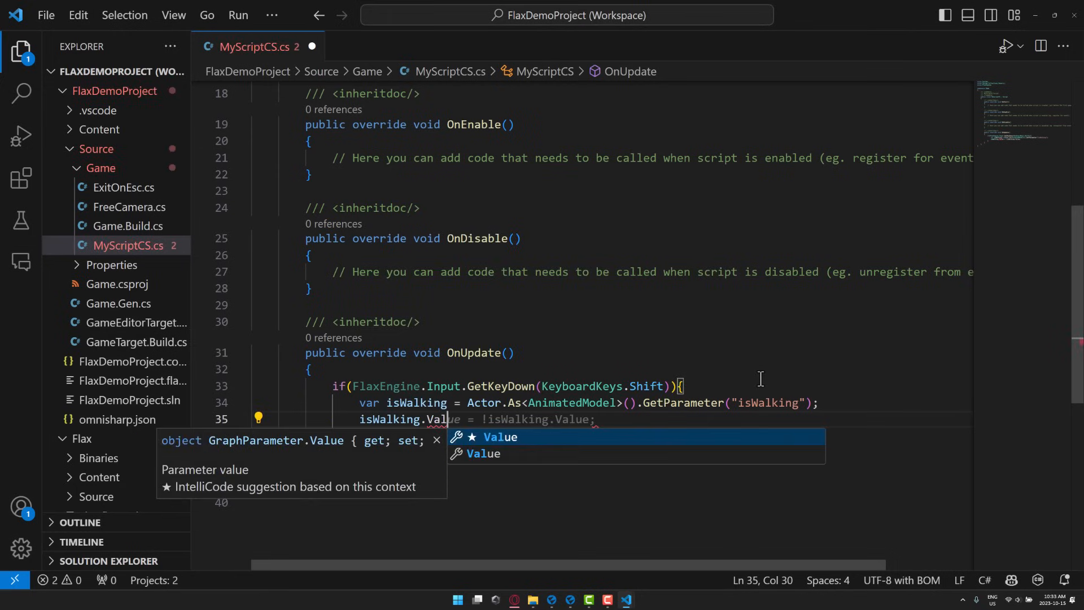
pyautogui.write('ue = false;')
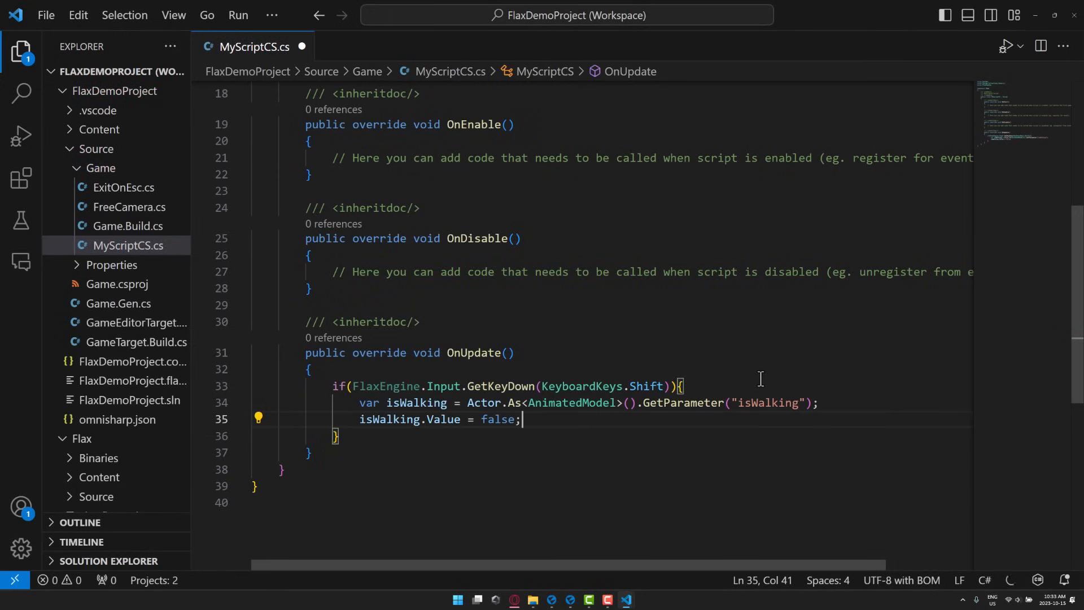
# Add Debug.Log("I am no longer walking because I got lazy"); at the end of the if block and save the script.
pyautogui.press('Return')
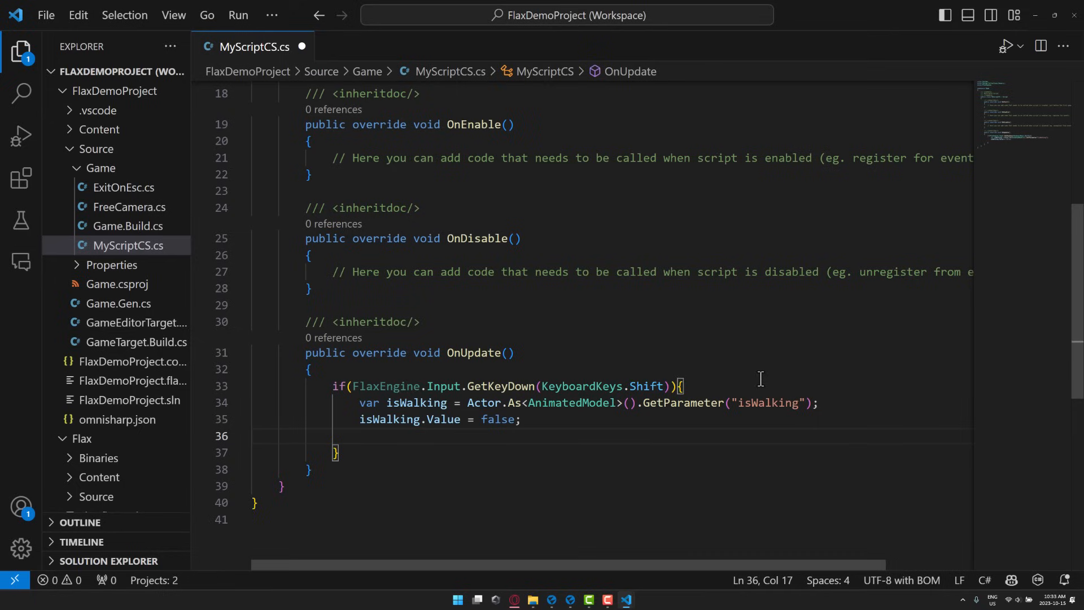
pyautogui.write('Debug.L')
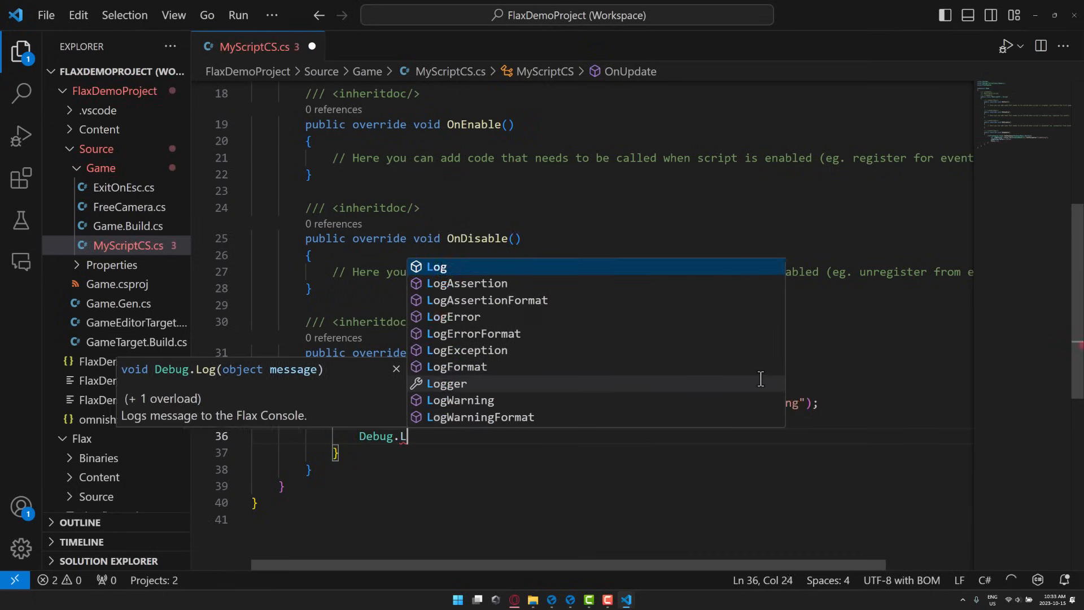
pyautogui.write('og("')
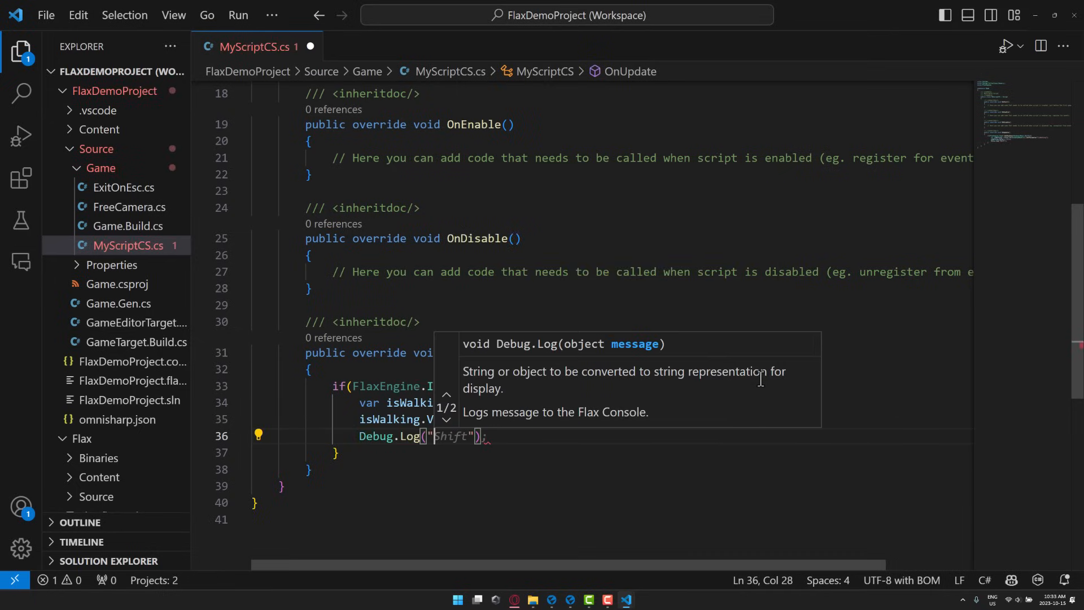
pyautogui.write('I am no longer w')
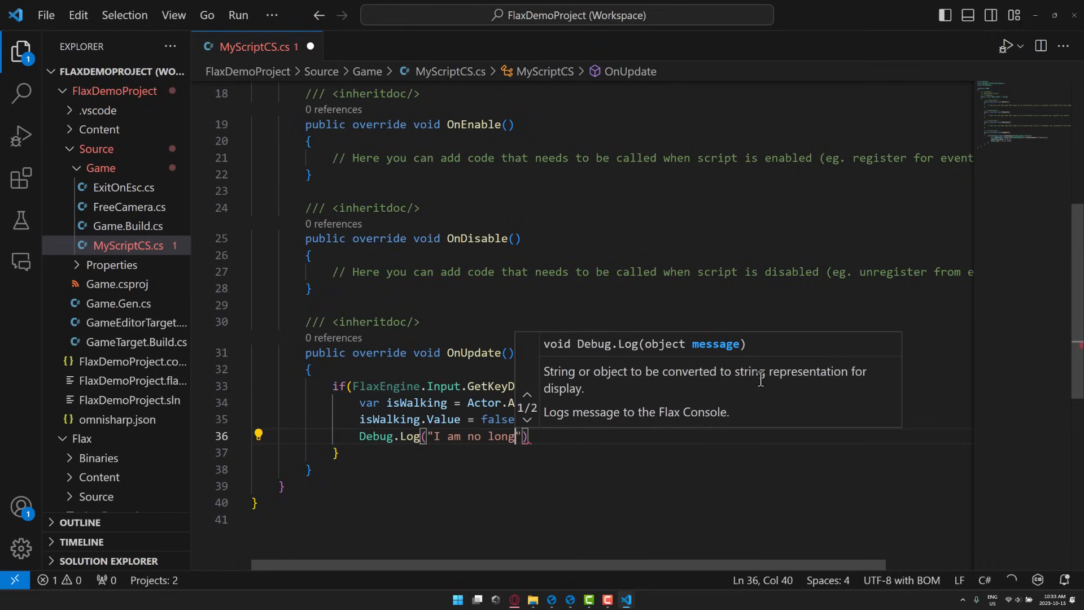
pyautogui.write('alking because I ')
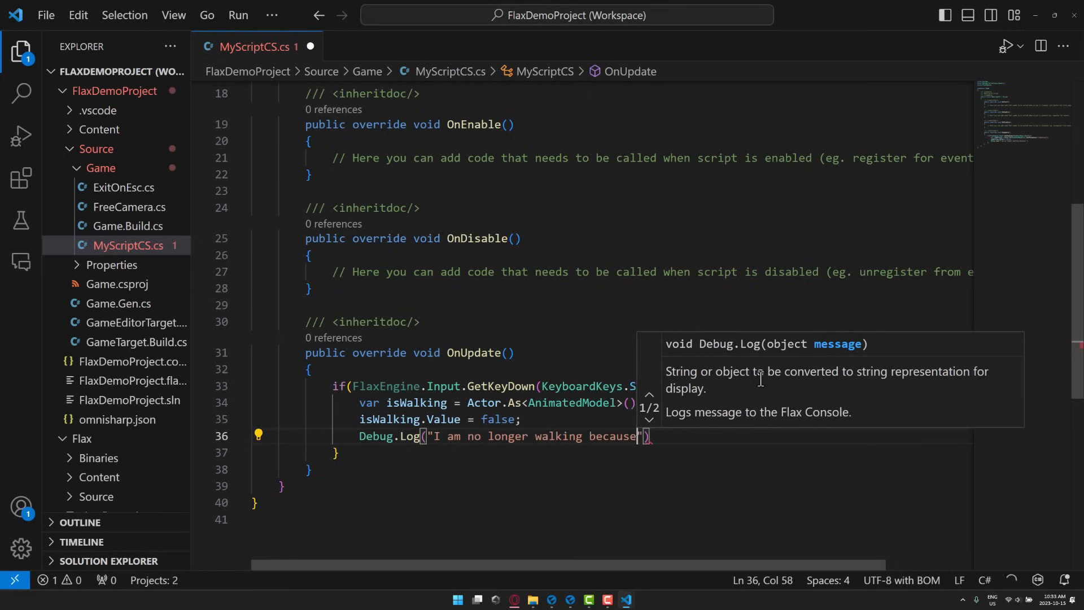
pyautogui.write('got lazy')
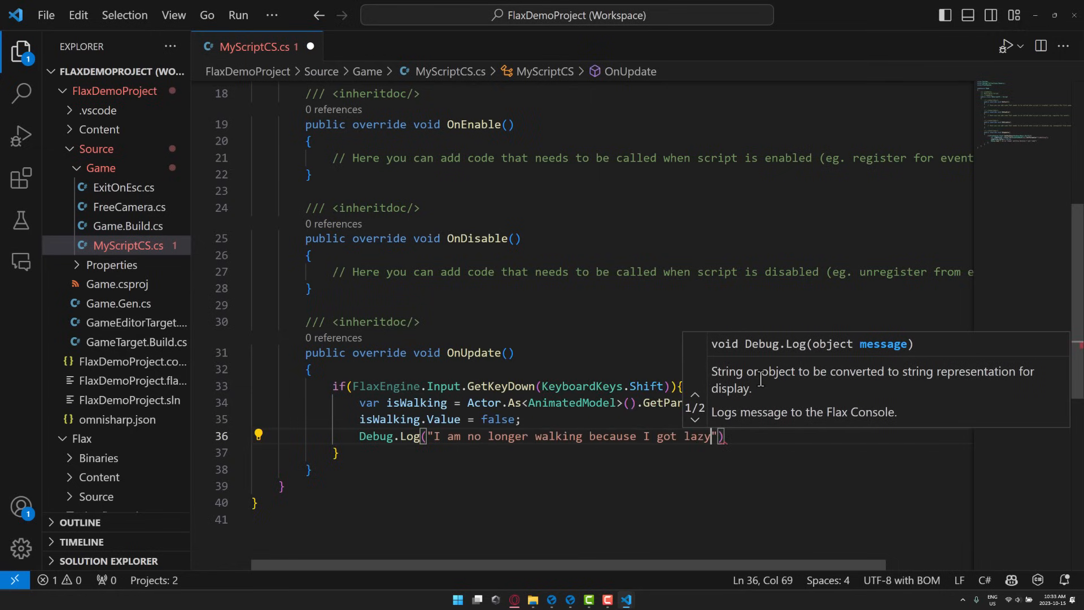
pyautogui.write('");')
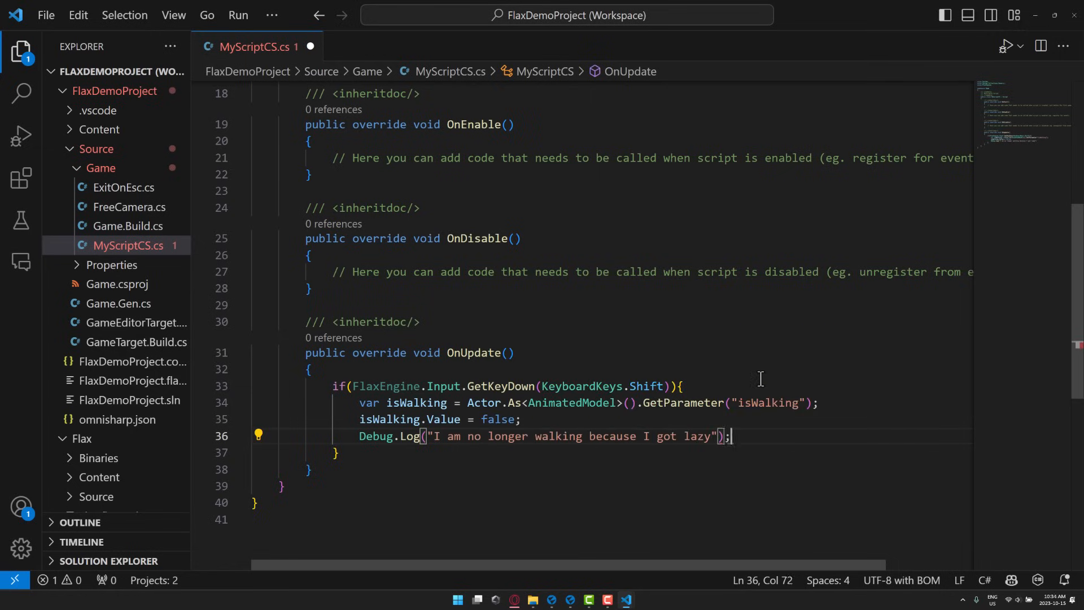
pyautogui.hotkey('ctrl', 's')
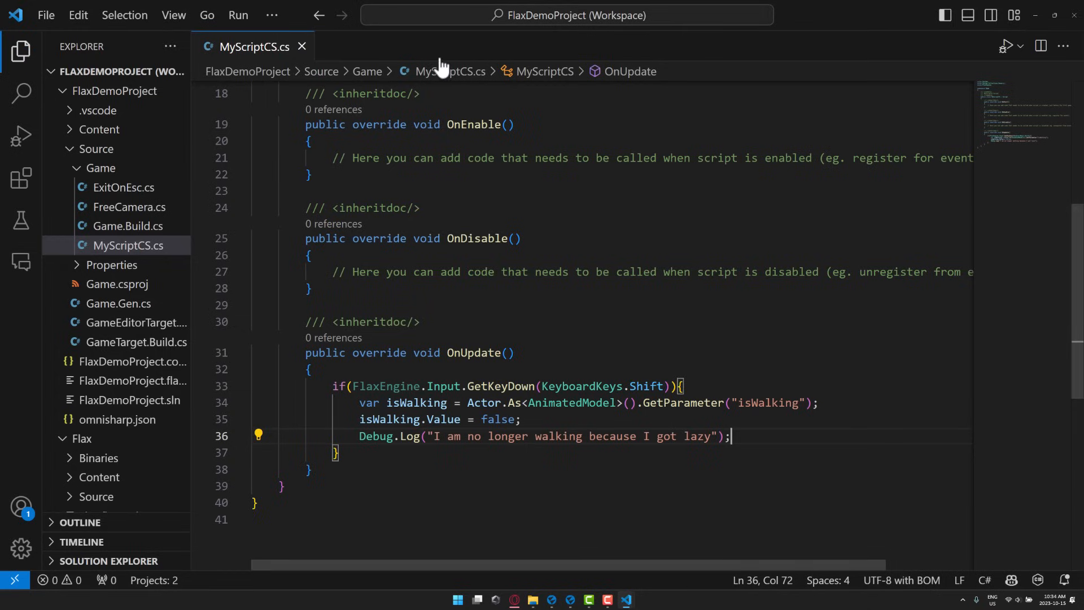
# Minimize the code editor to return to Flax Editor, and recompile the project's scripts.
pyautogui.click(1036, 16)
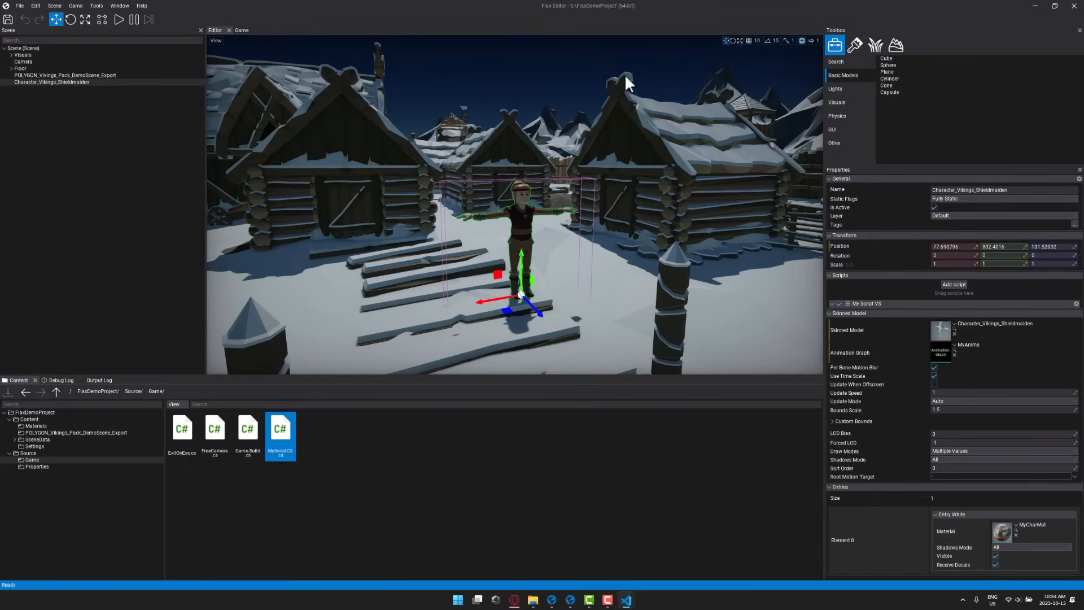
pyautogui.click(21, 4)
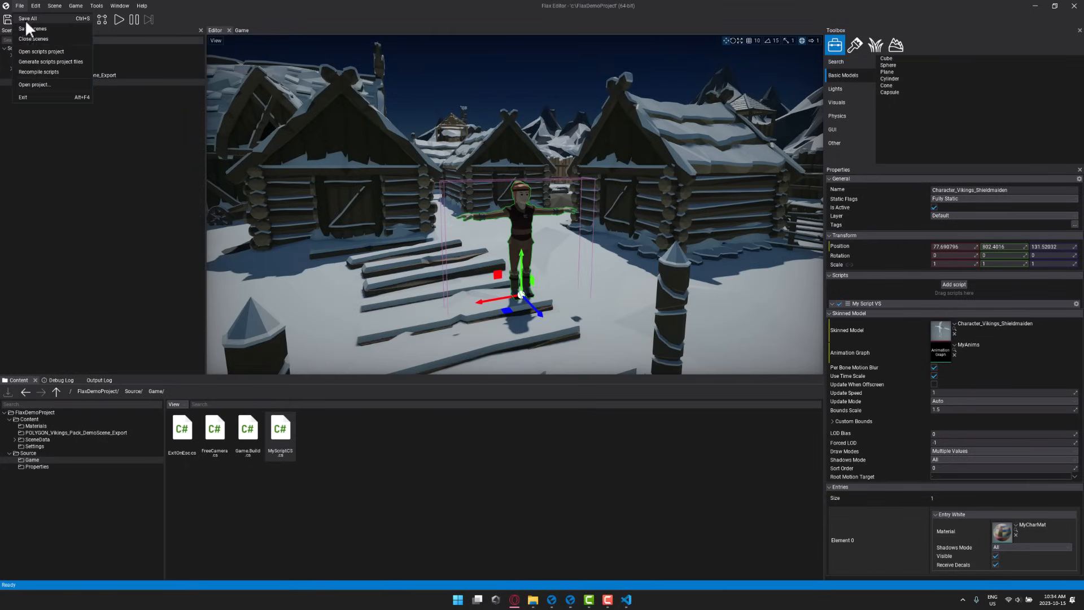
pyautogui.click(50, 71)
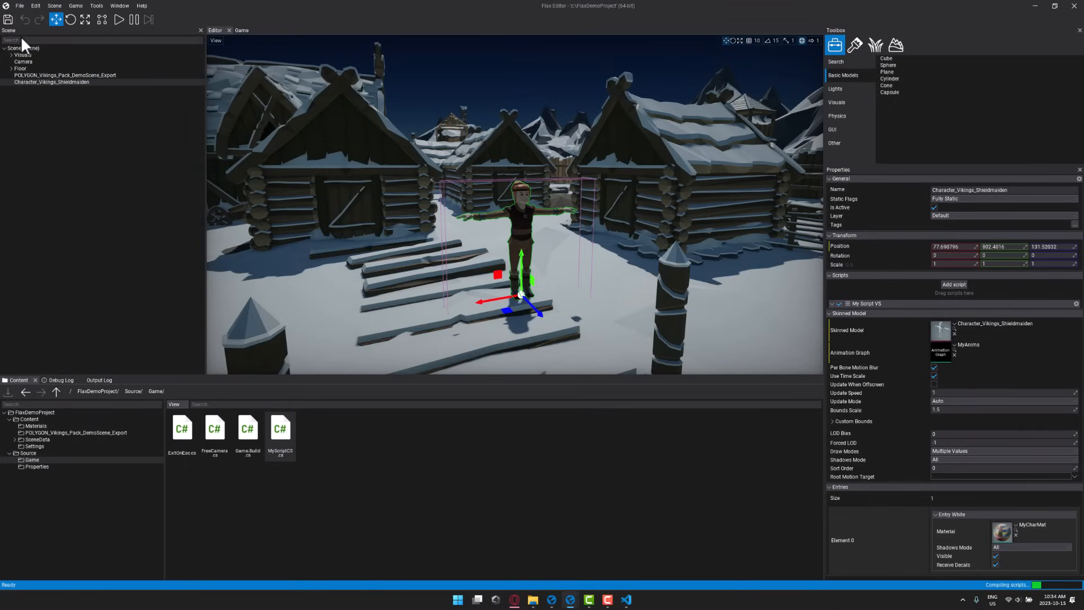
# Generate the scripts project files and attach the MyScriptCS script to the Character_Vikings_Shieldmaiden actor.
pyautogui.click(20, 6)
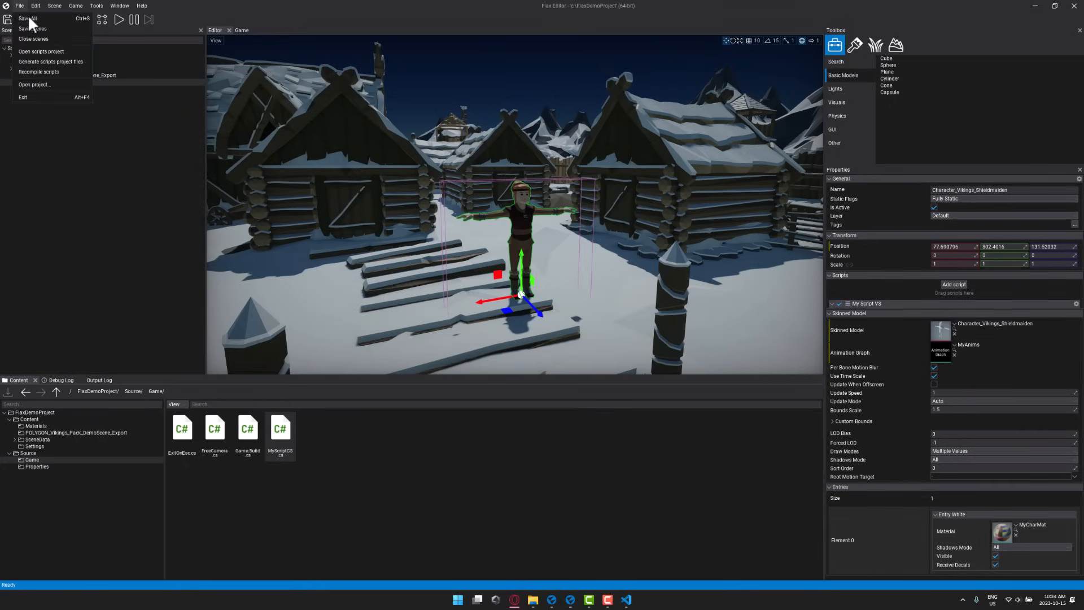
pyautogui.click(58, 62)
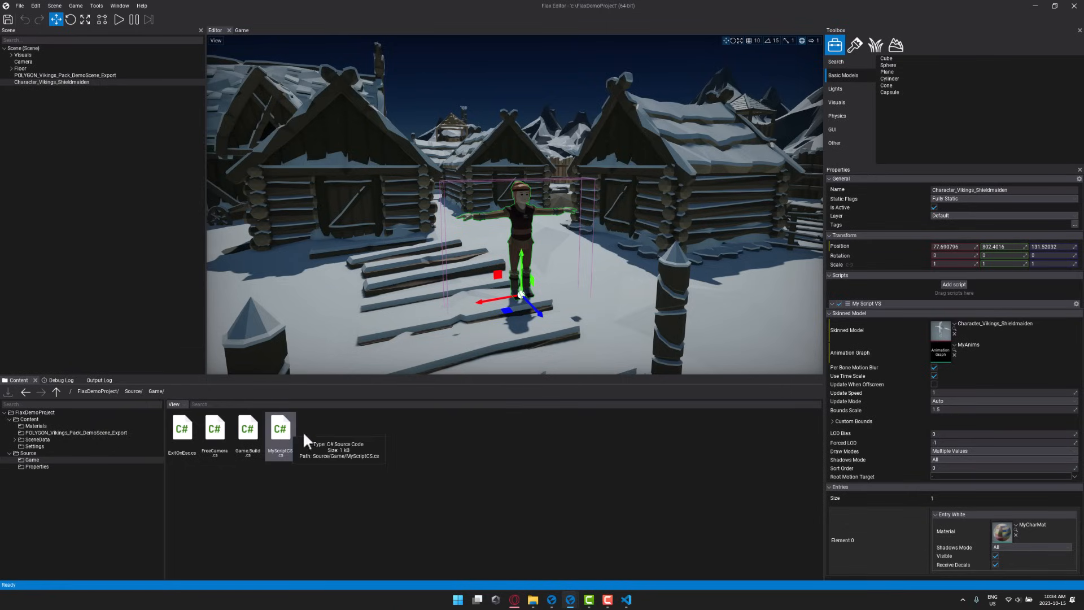
pyautogui.moveTo(281, 435); pyautogui.dragTo(927, 285)
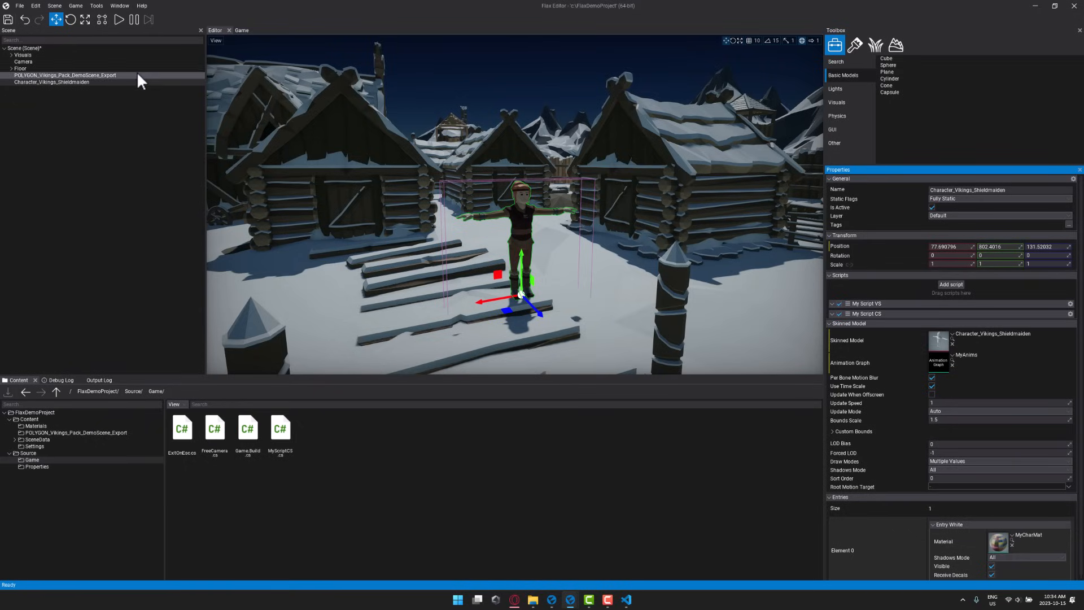
# Run the scene in play mode to test the Shieldmaiden's walk and stop scripts, ending the session after the test.
pyautogui.click(119, 19)
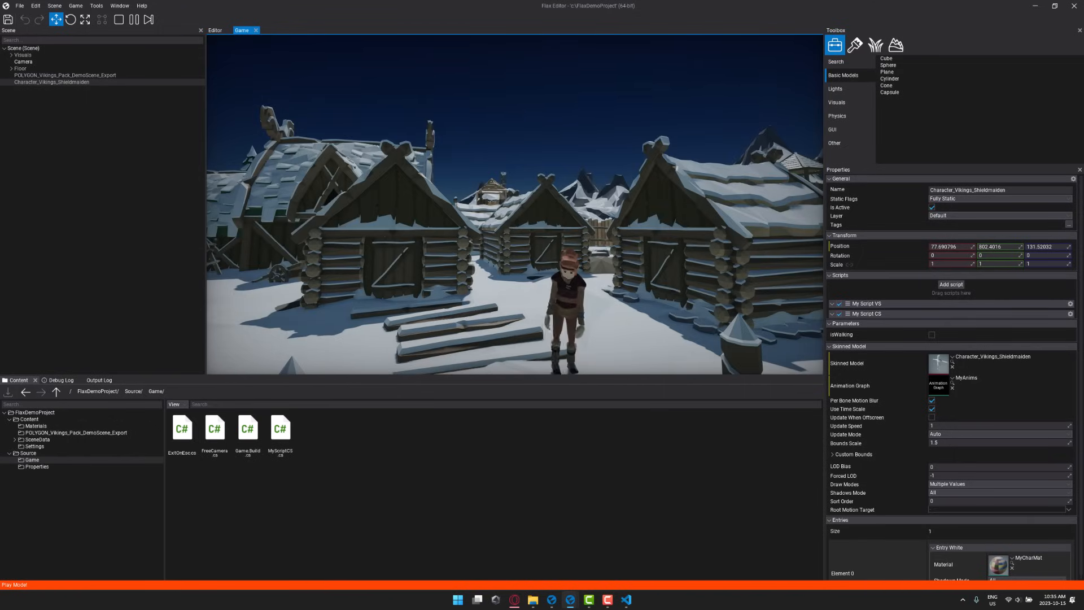
pyautogui.press('Escape')
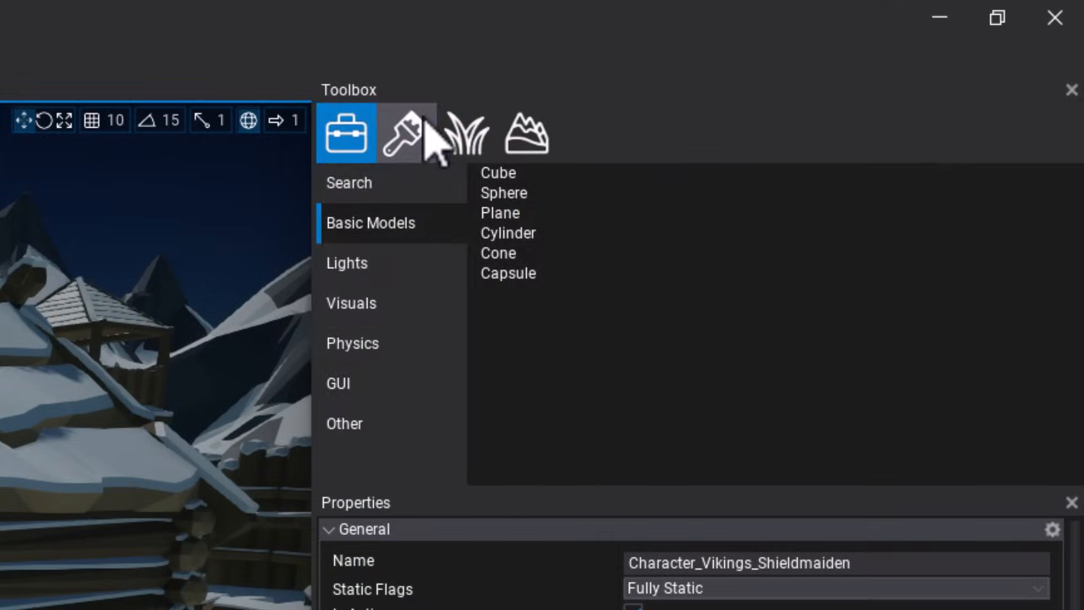
# Examine the Toolbox's vertex painting, foliage and terrain modes, and return to the list of objects that can be spawned.
pyautogui.click(635, 90)
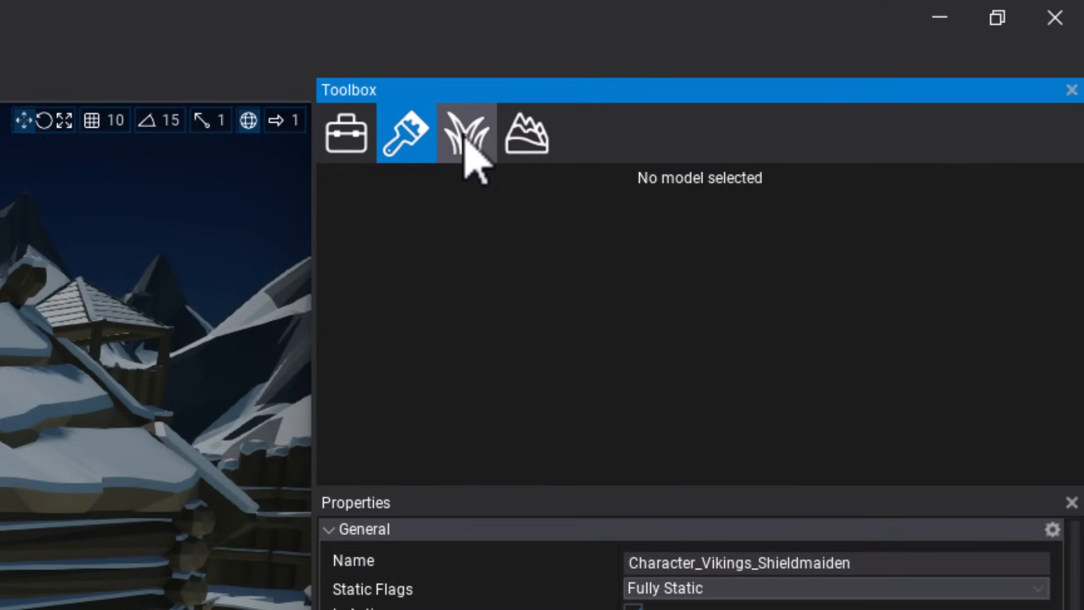
pyautogui.click(673, 93)
pyautogui.click(533, 129)
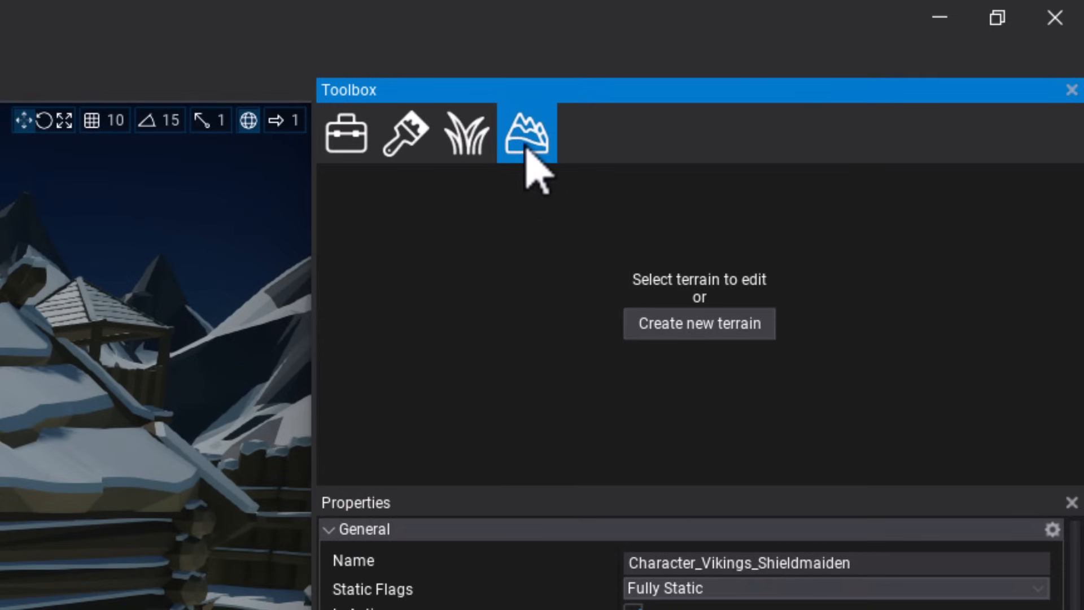
pyautogui.click(477, 146)
pyautogui.click(424, 148)
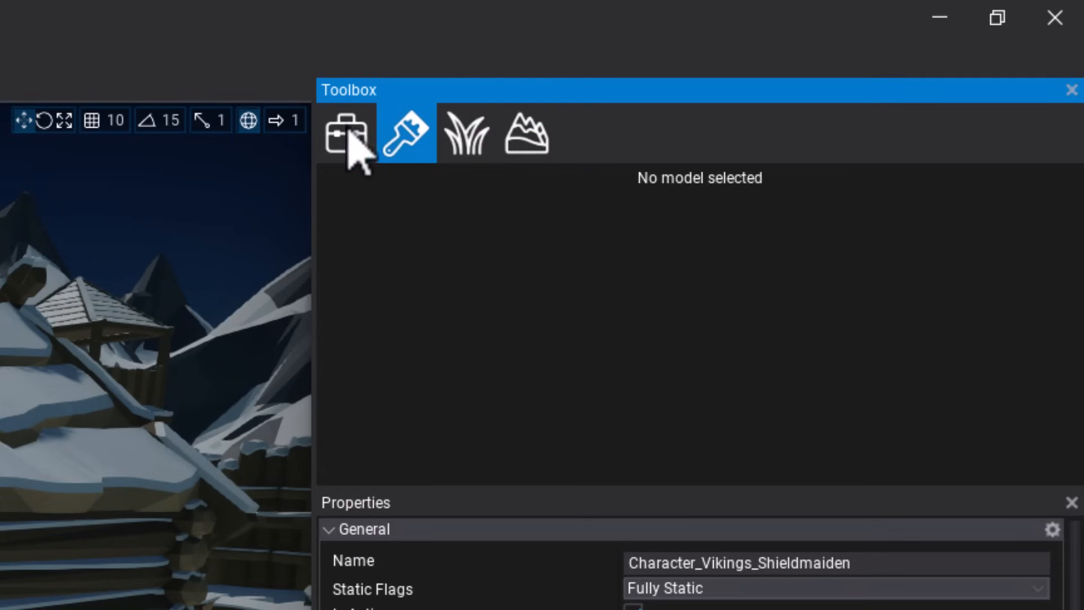
pyautogui.click(358, 146)
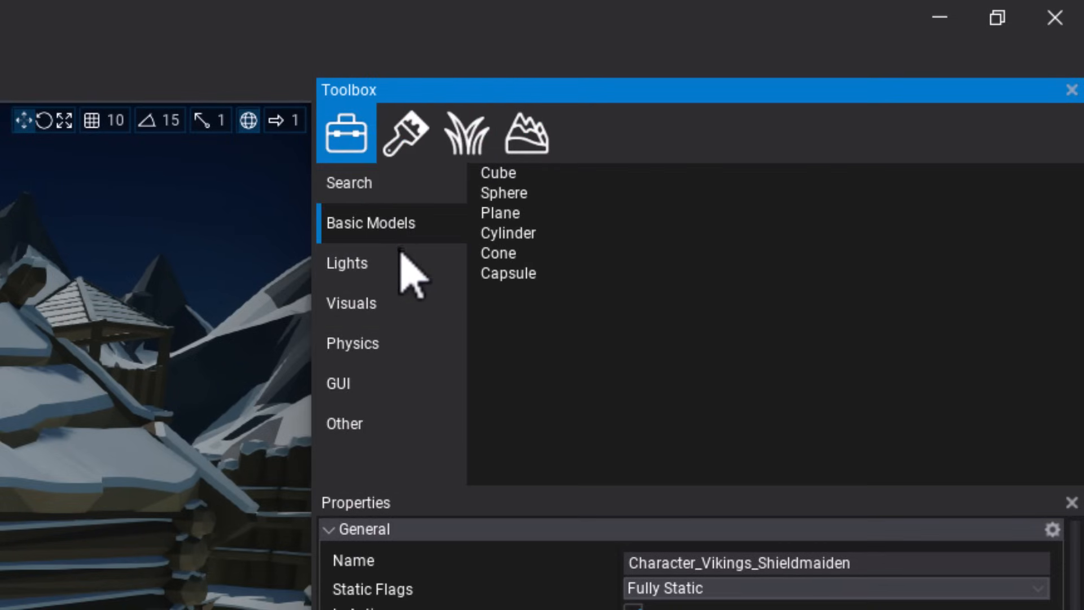
# Look through the spawnable actors in the Lights, Visuals, Physics, GUI and Other categories.
pyautogui.click(400, 261)
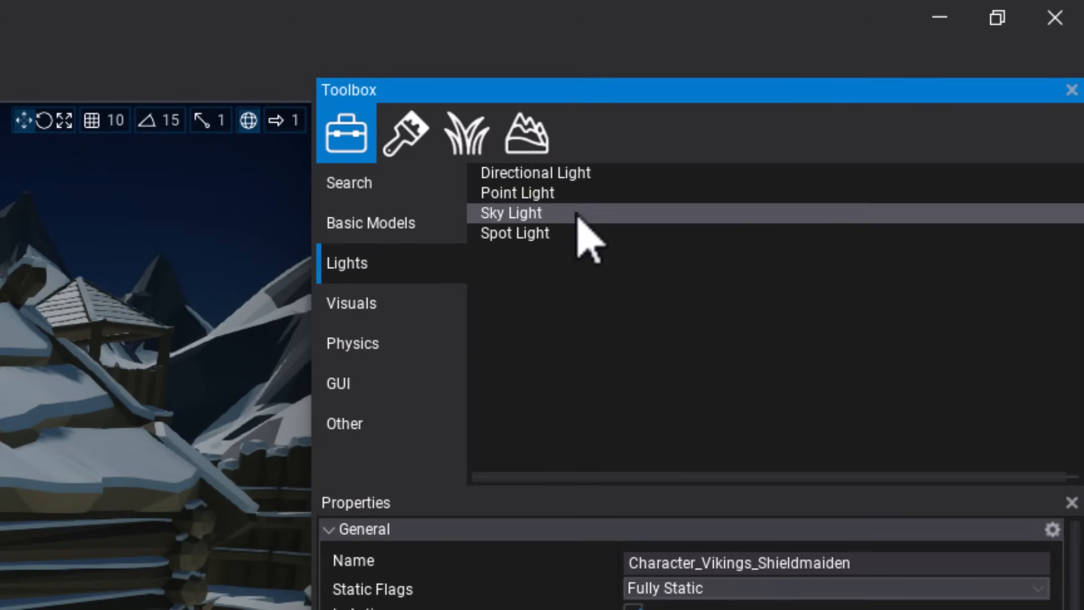
pyautogui.click(420, 302)
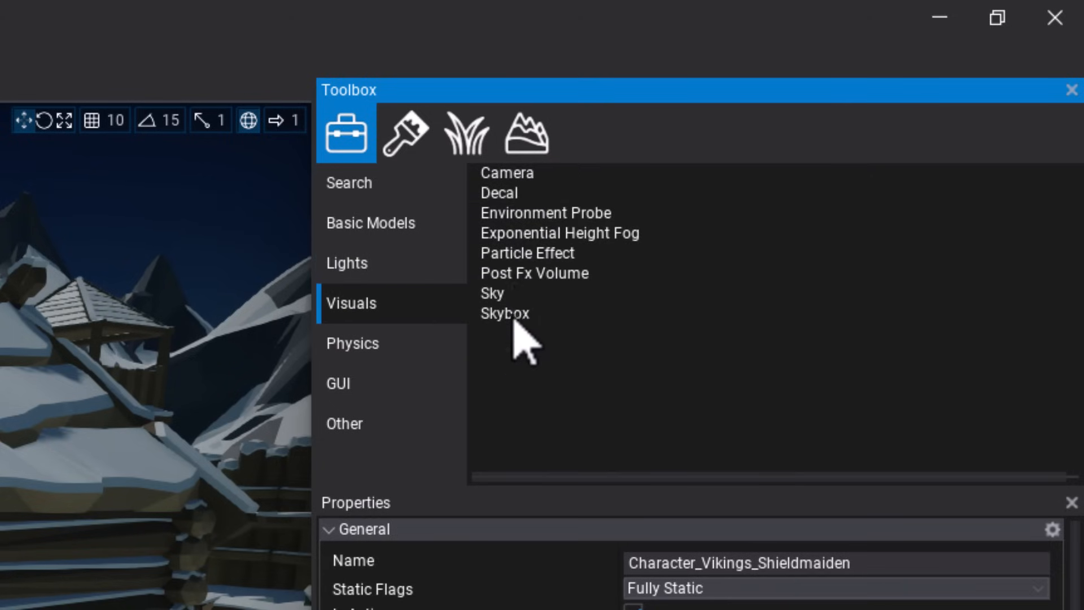
pyautogui.click(366, 362)
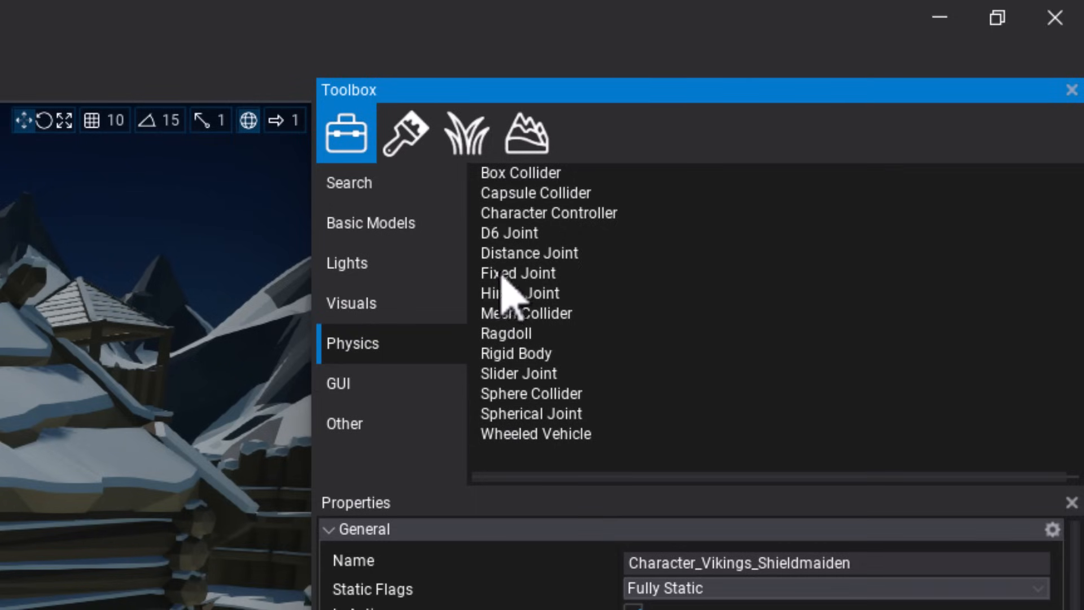
pyautogui.click(369, 385)
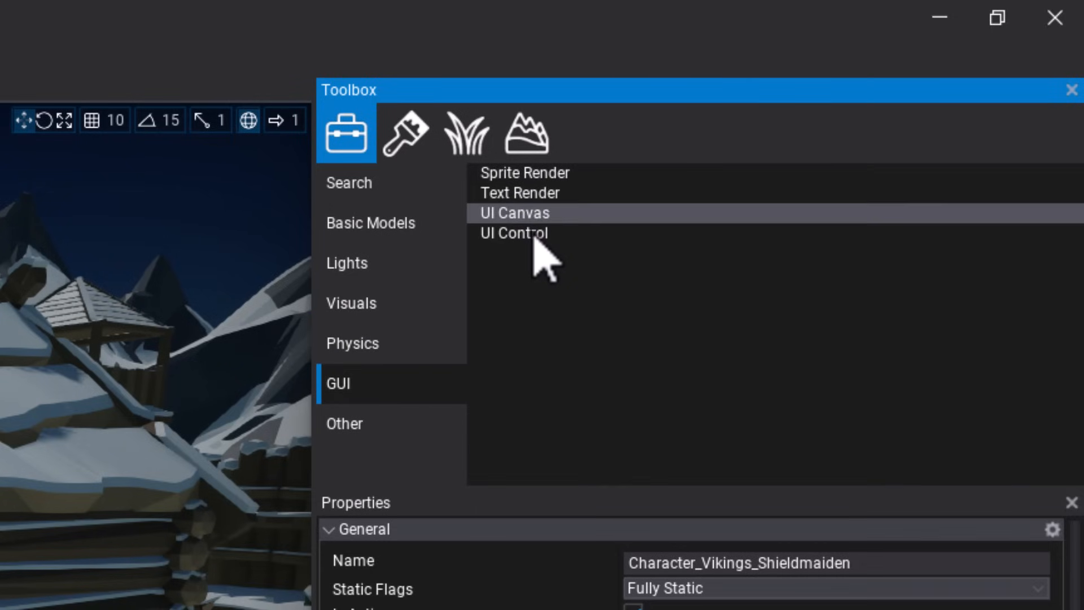
pyautogui.click(385, 430)
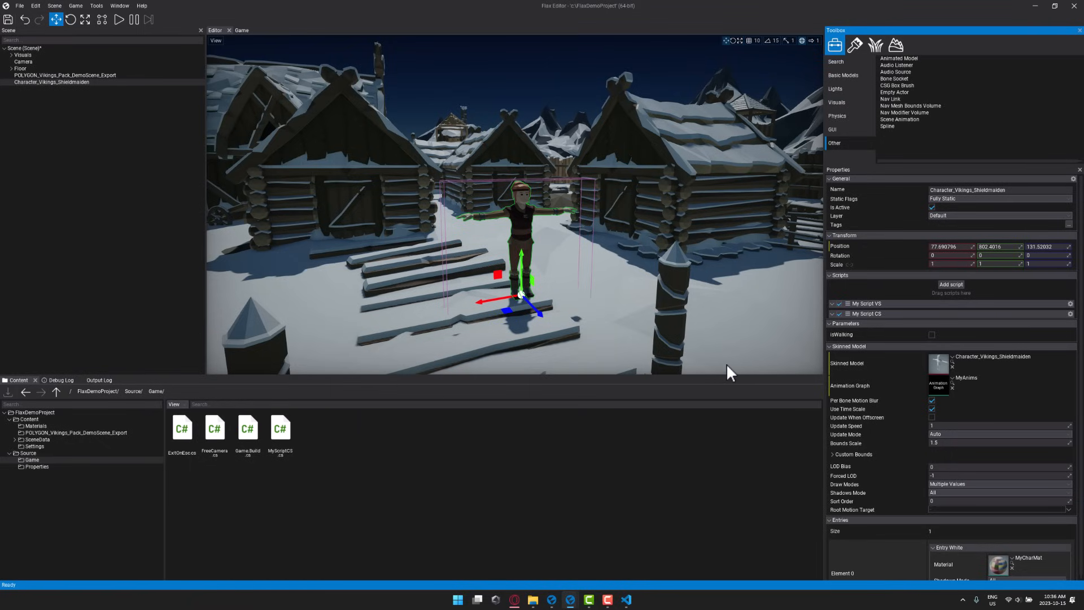
pyautogui.scroll(-1, 880, 448)
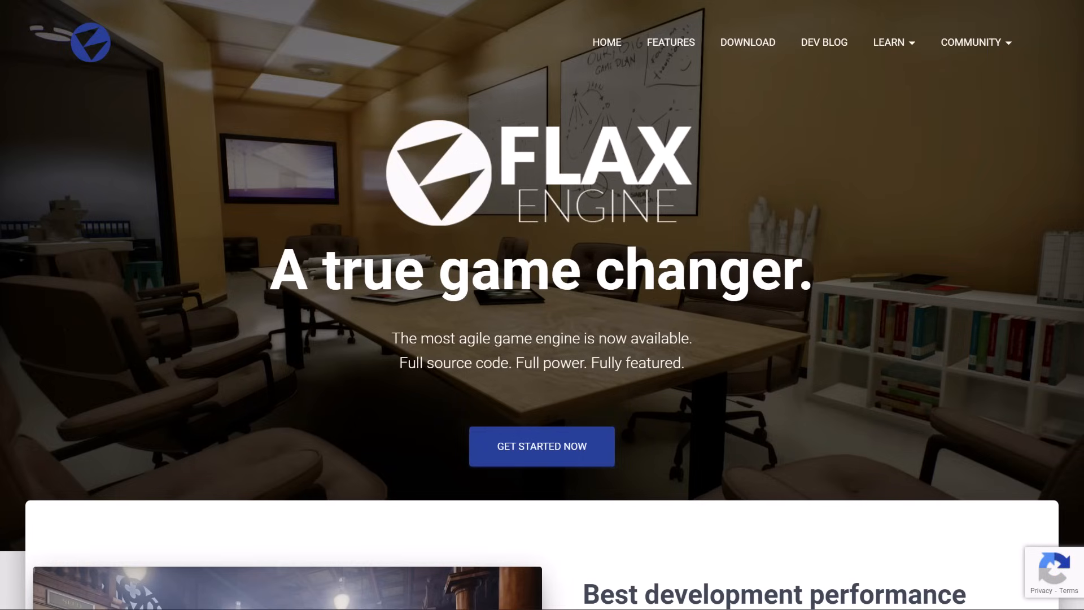
# Look over the Flax Engine website's homepage and examine the launcher, Linux and Mac editor options on its Download page.
pyautogui.scroll(-10, 556, 242)
pyautogui.scroll(-15, 555, 247)
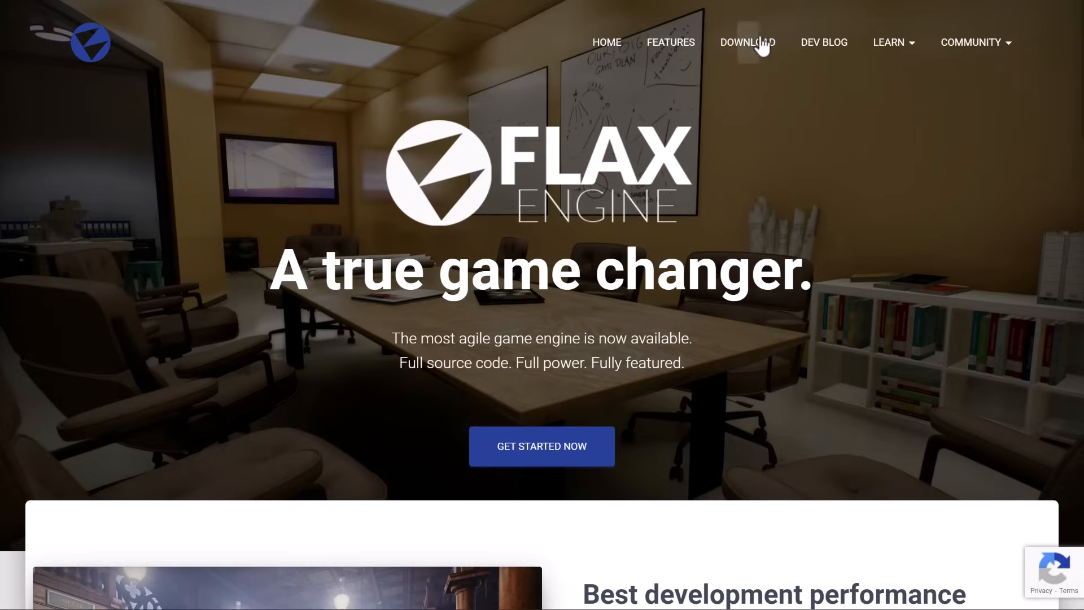
pyautogui.click(753, 33)
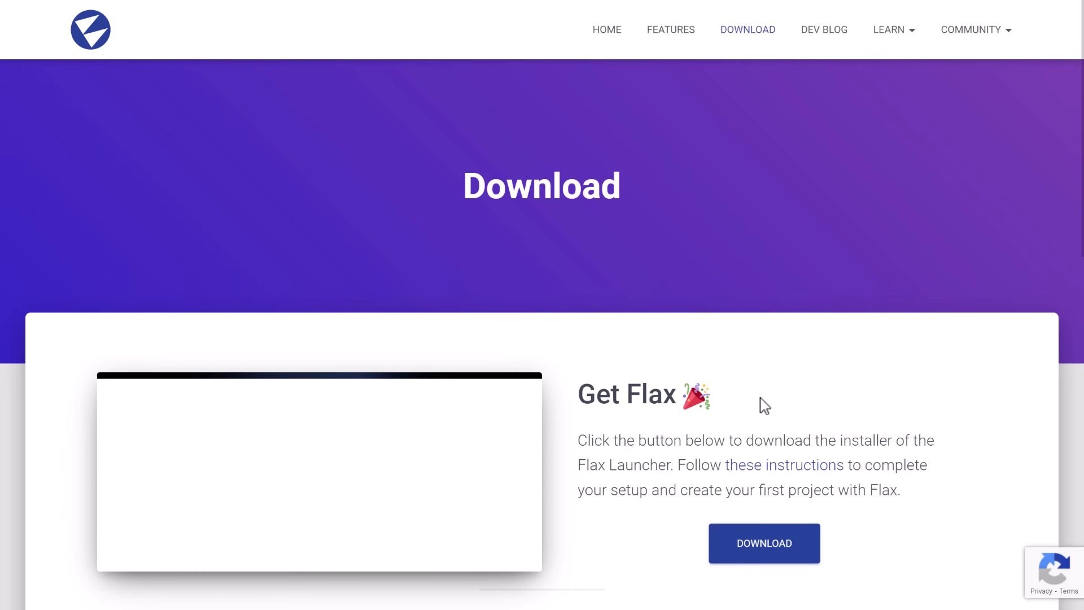
pyautogui.scroll(-5, 762, 405)
pyautogui.scroll(-3, 335, 361)
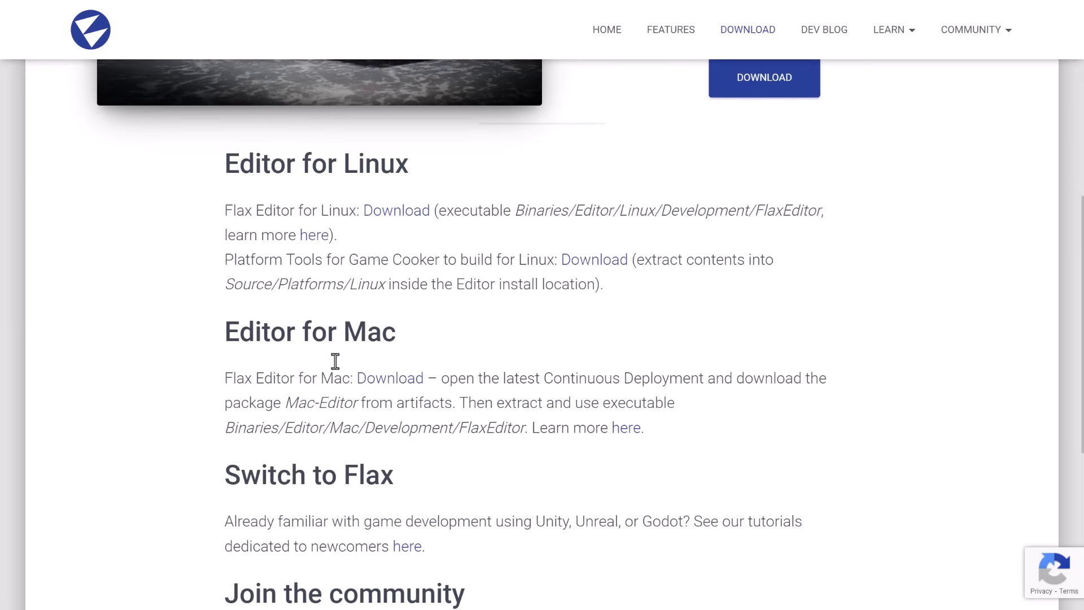
pyautogui.scroll(-3, 336, 361)
pyautogui.scroll(4, 484, 368)
pyautogui.scroll(3, 483, 370)
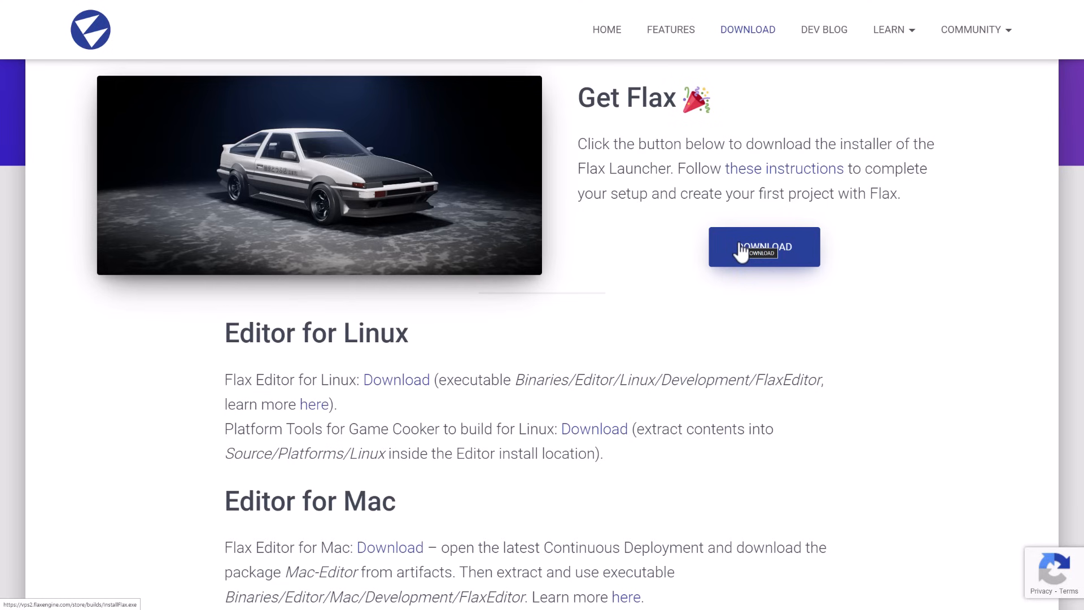
pyautogui.scroll(-2, 733, 265)
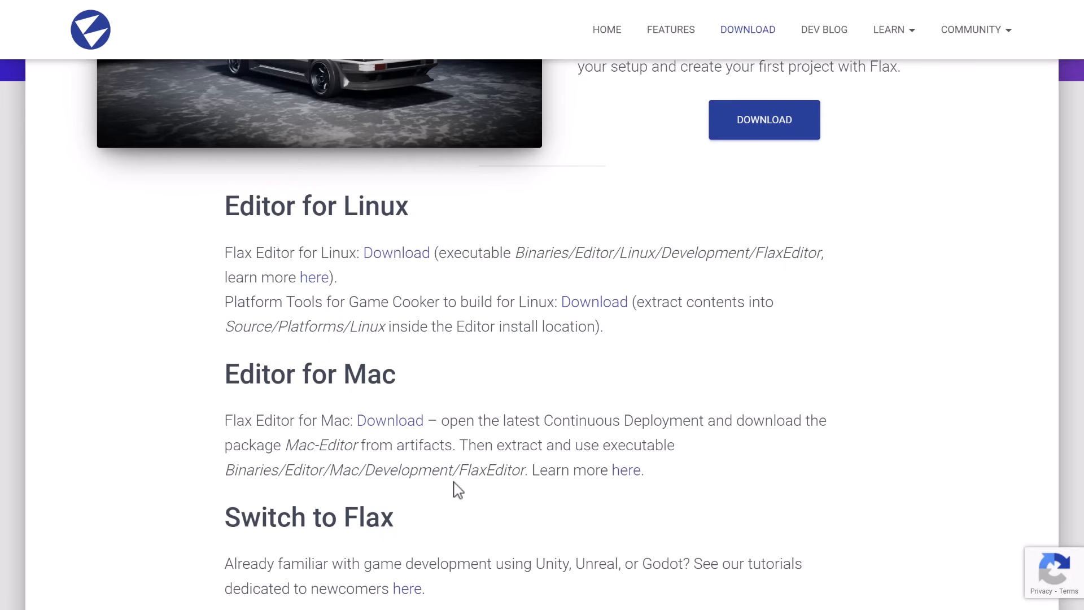
pyautogui.scroll(3, 496, 416)
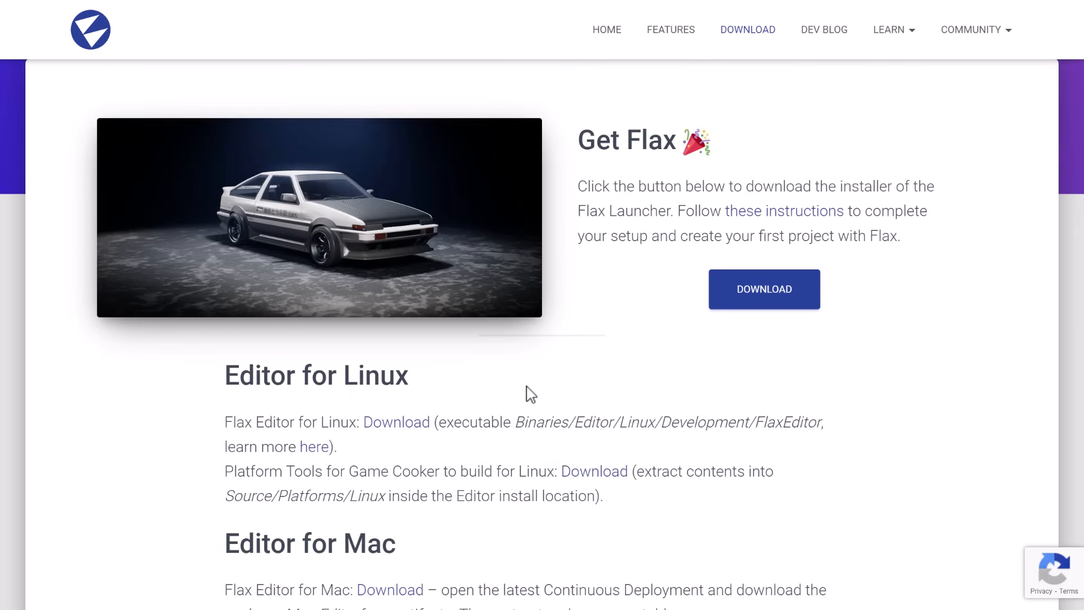
# Review the "What makes Flax better?" list on the Features page and the licensing terms at the end of that page.
pyautogui.hotkey('alt', 'Left')
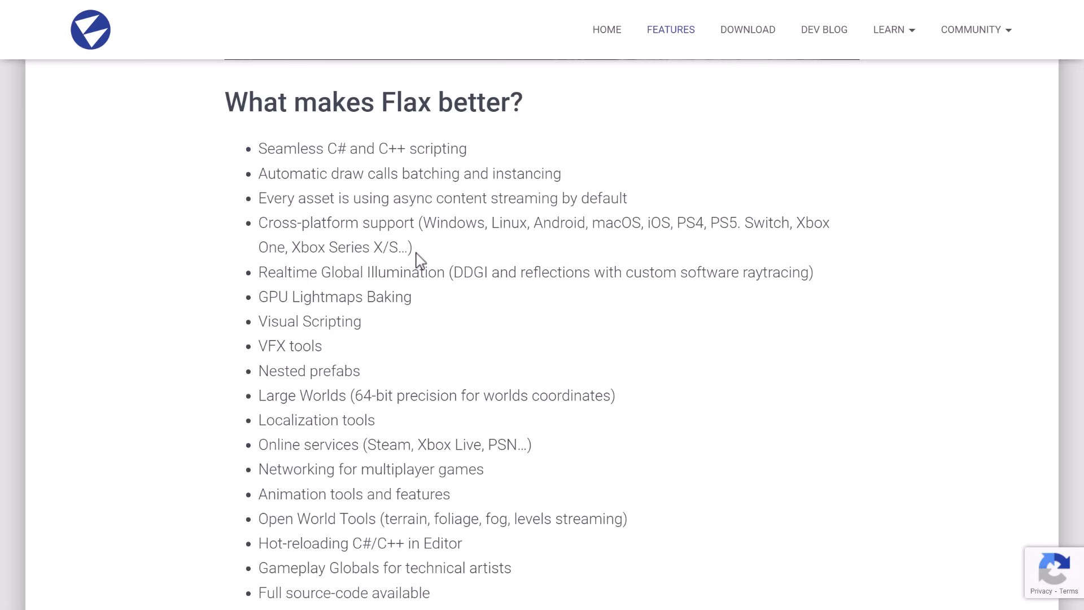
pyautogui.scroll(-1, 356, 266)
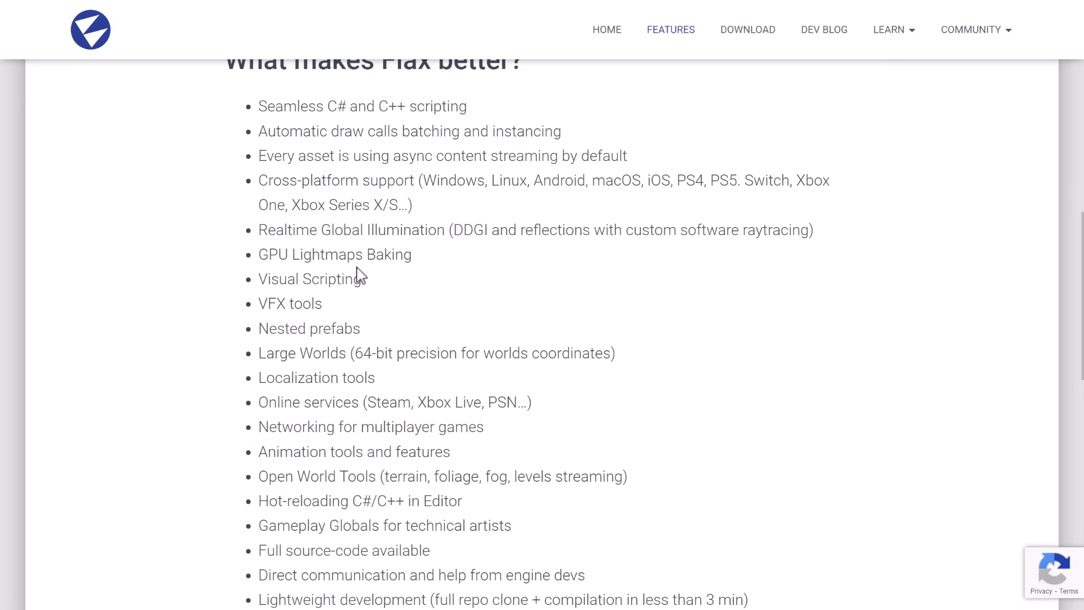
pyautogui.scroll(-1, 501, 249)
pyautogui.scroll(-1, 529, 256)
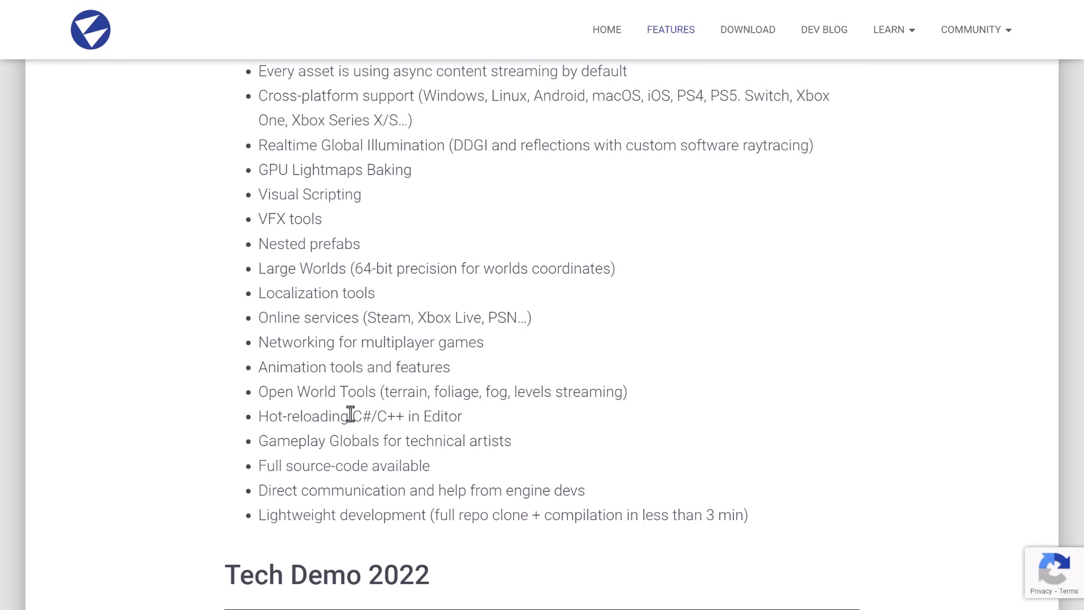
pyautogui.scroll(-2, 350, 415)
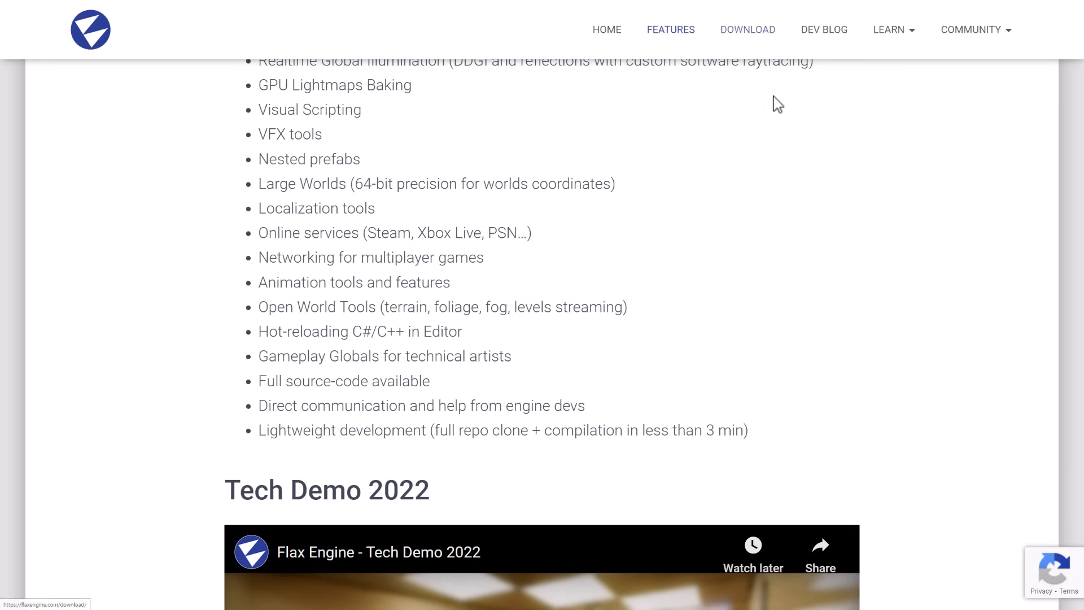
pyautogui.scroll(12, 798, 184)
pyautogui.press('End')
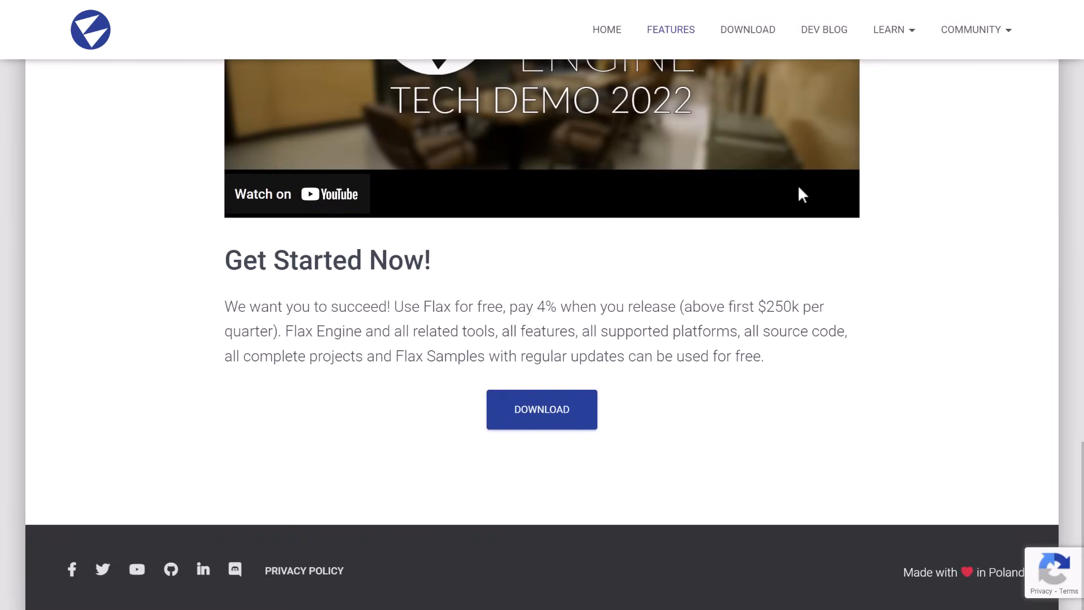
# Open the FlaxEngine repository on GitHub from the website footer and examine its files, releases, contributors and languages.
pyautogui.click(173, 571)
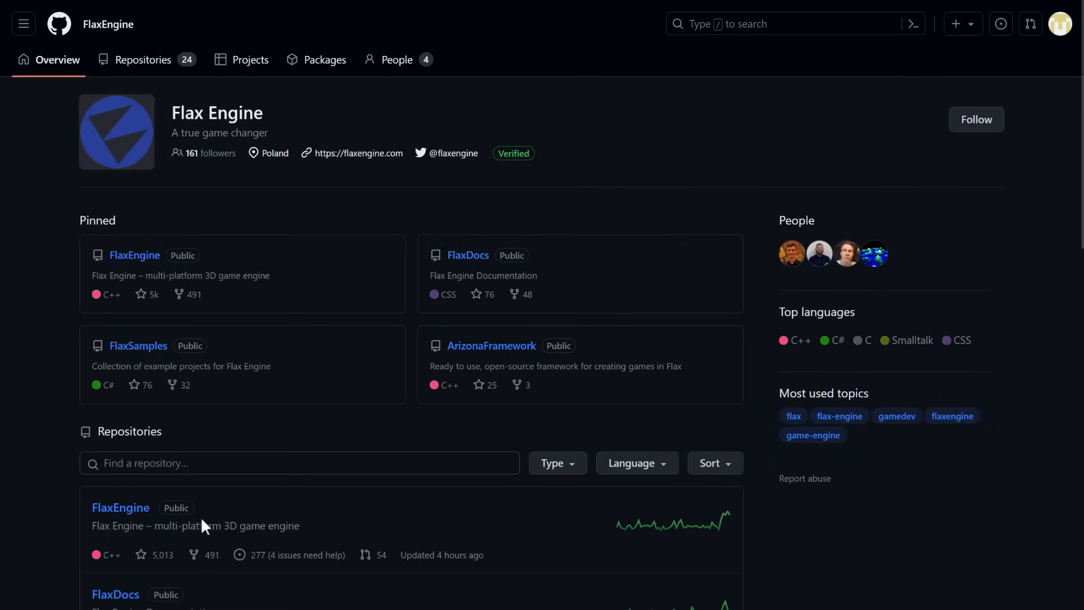
pyautogui.click(146, 256)
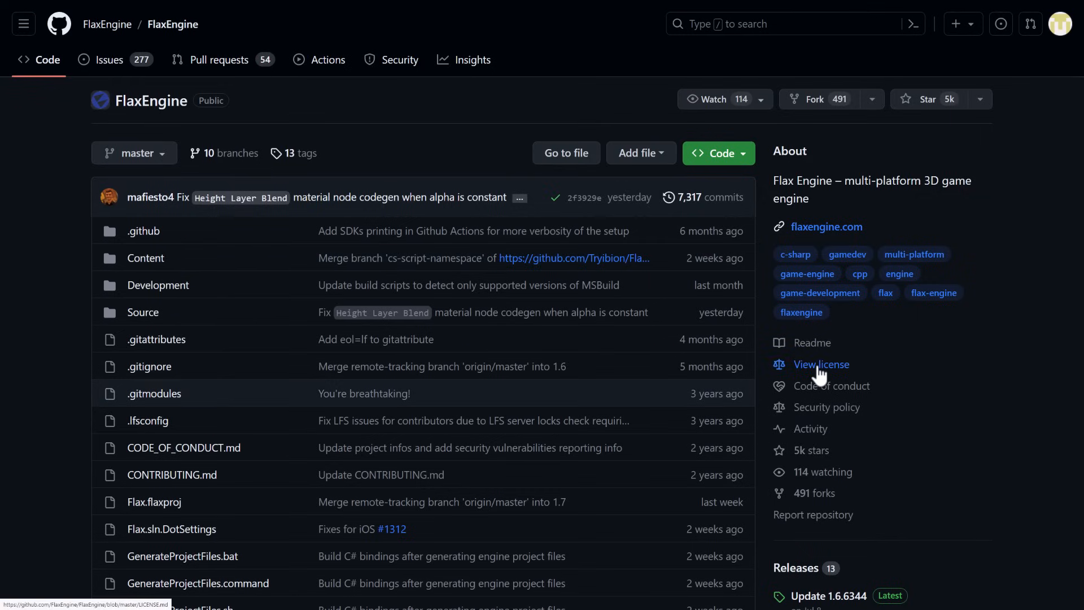
pyautogui.scroll(-5, 967, 438)
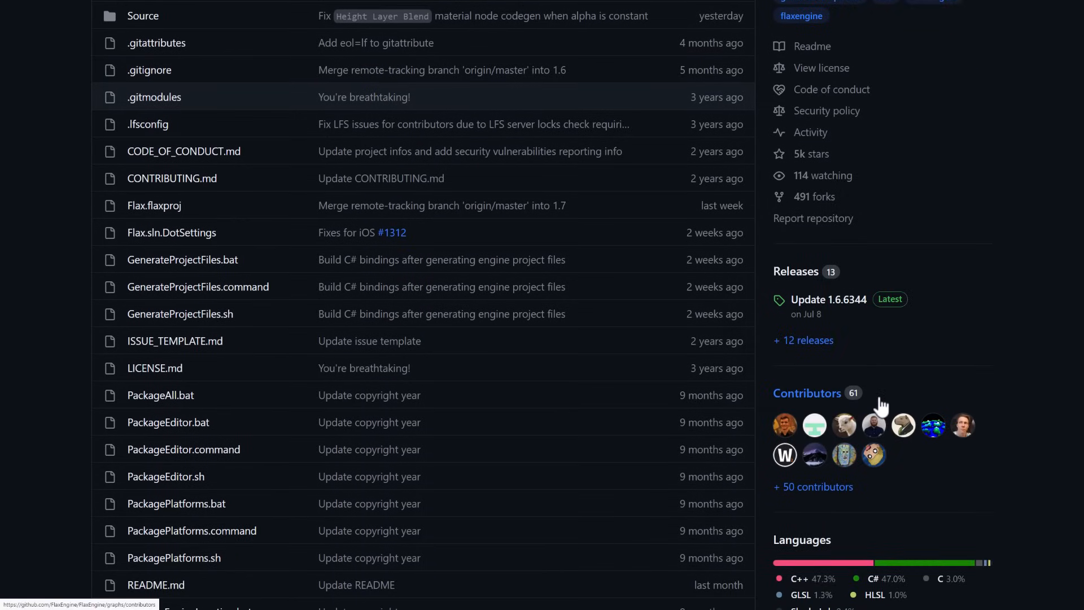
pyautogui.scroll(2, 878, 406)
pyautogui.scroll(-5, 879, 406)
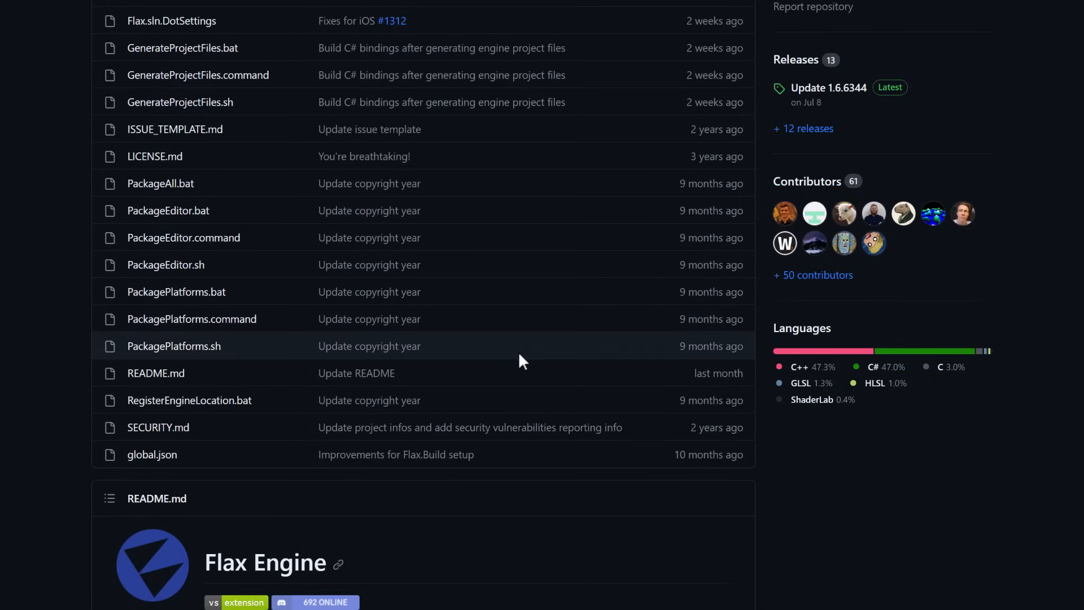
# Read the repository's README introduction, highlighting the note about excluding NDA-protected platforms support.
pyautogui.scroll(-7, 519, 351)
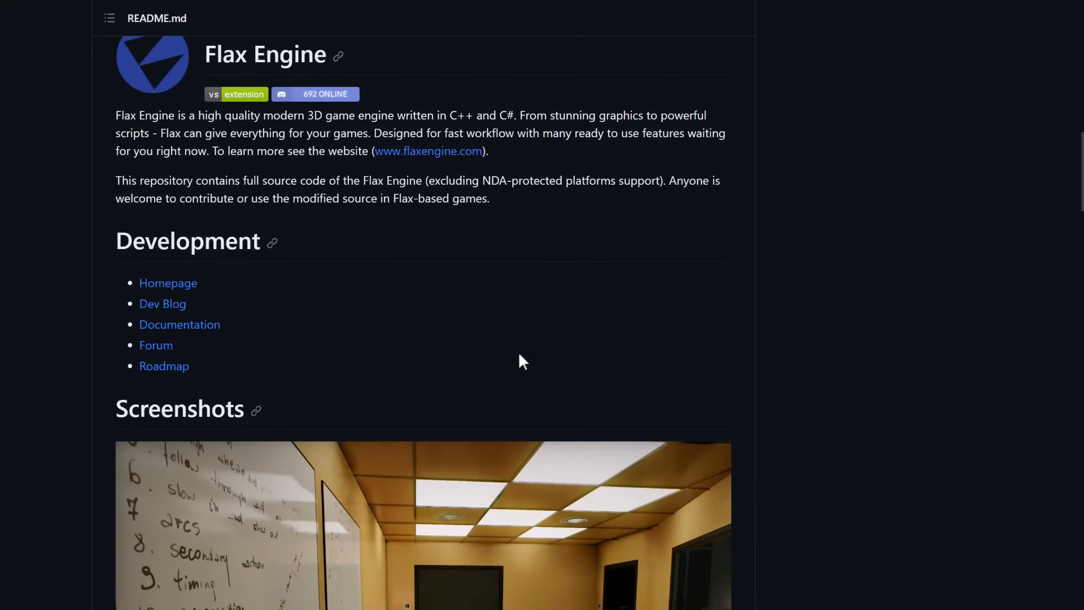
pyautogui.scroll(1, 524, 355)
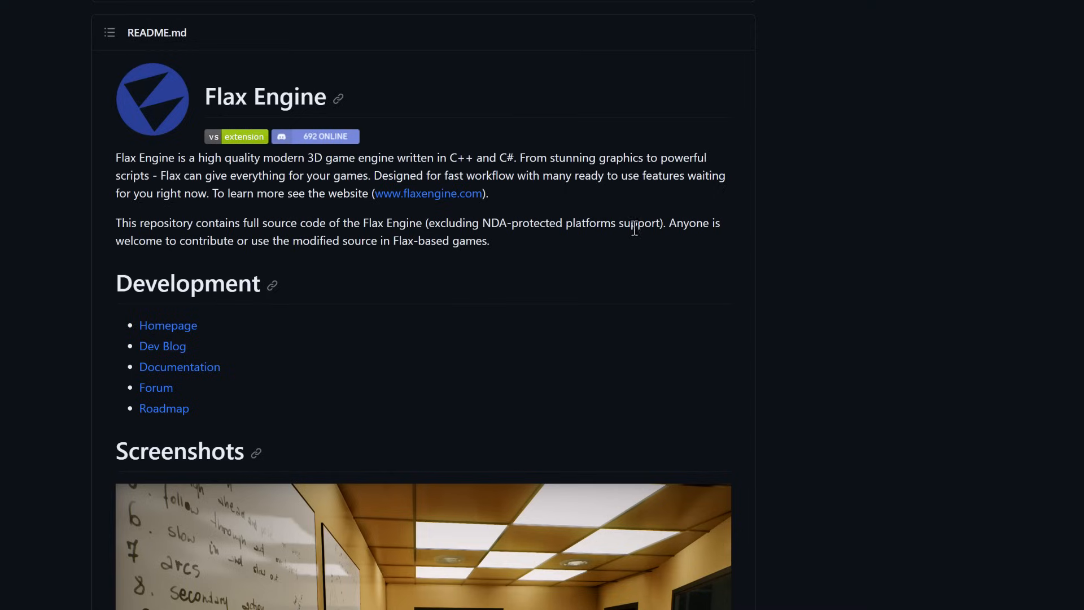
pyautogui.moveTo(659, 223); pyautogui.dragTo(435, 223)
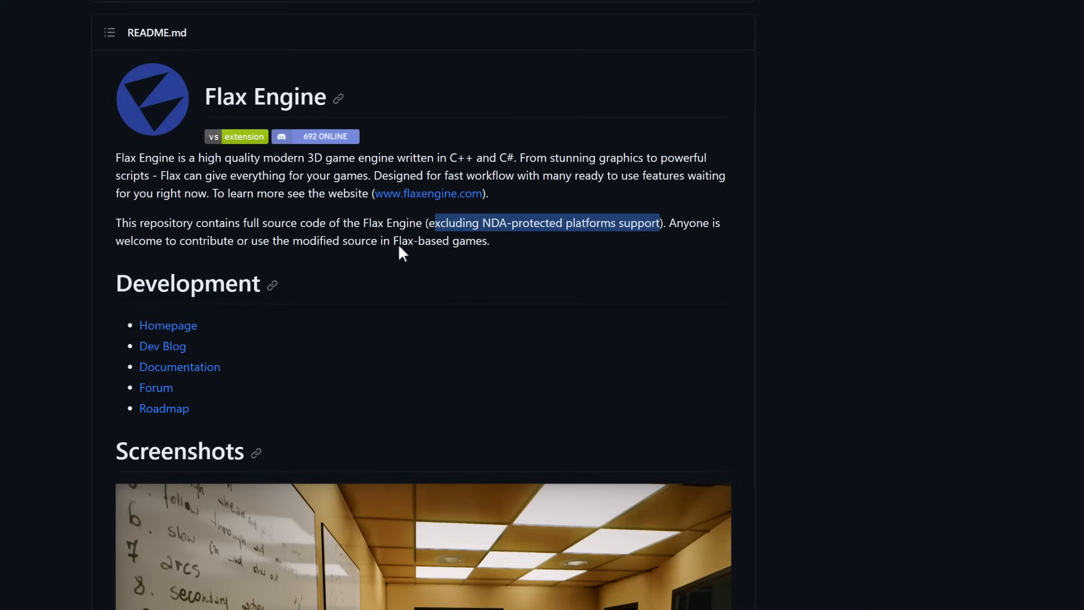
pyautogui.click(478, 244)
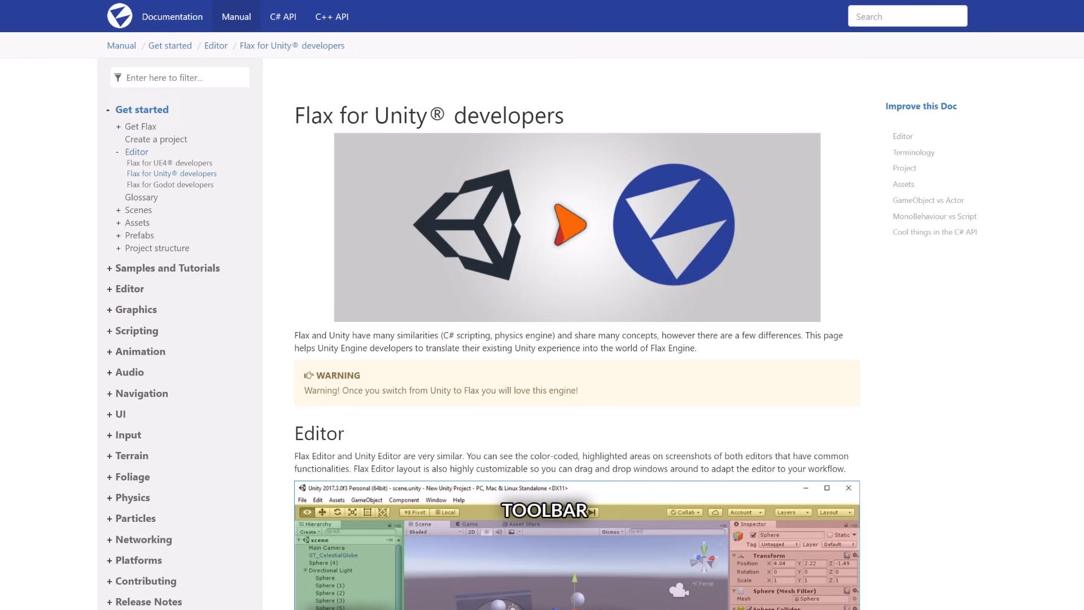
# Examine the Editor layout comparison on the "Flax for Unity developers" page of the manual.
pyautogui.scroll(-1, 529, 315)
pyautogui.scroll(-2, 529, 314)
pyautogui.scroll(-4, 458, 384)
pyautogui.scroll(-5, 452, 362)
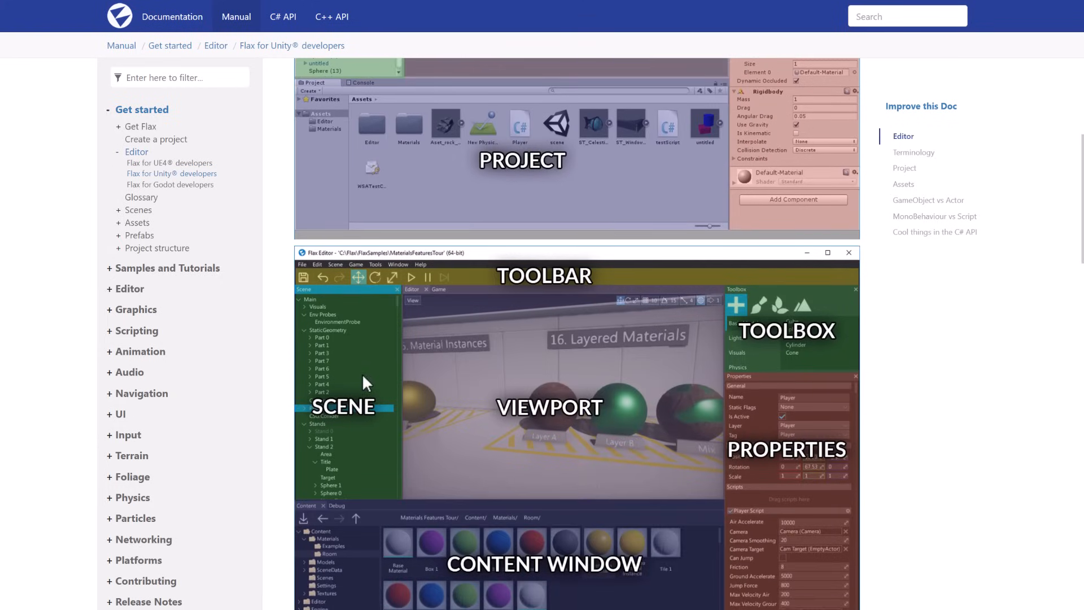
# Compare the labelled Unity and Flax editor screenshots, matching the Hierarchy, Scene View, Inspector and Project areas with their Flax counterparts.
pyautogui.scroll(5, 429, 373)
pyautogui.scroll(-4, 339, 451)
pyautogui.scroll(5, 508, 254)
pyautogui.scroll(-4, 520, 424)
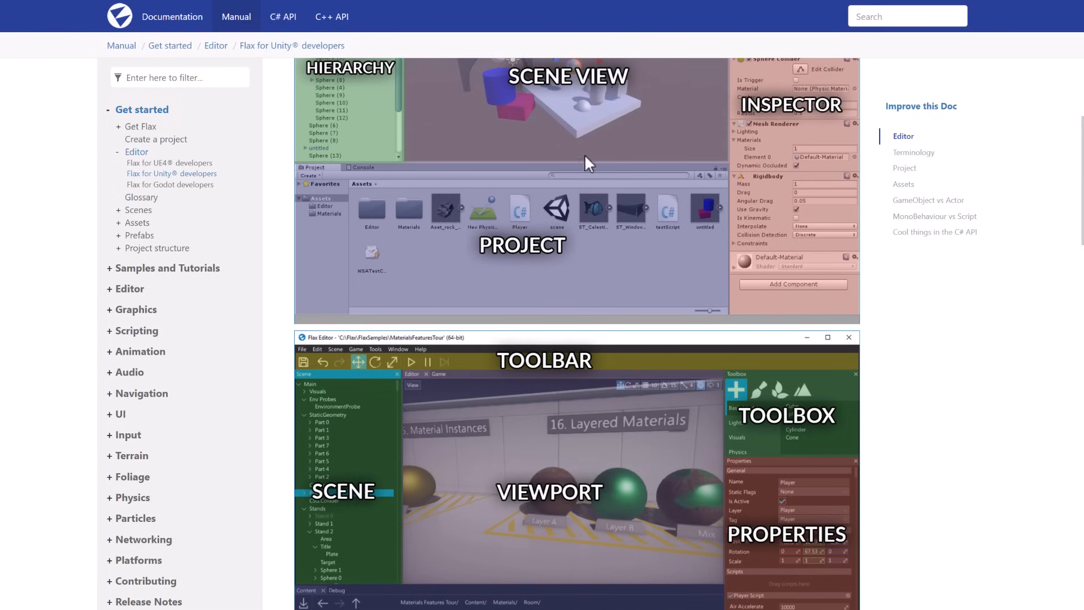
pyautogui.scroll(-4, 579, 355)
pyautogui.scroll(8, 621, 370)
pyautogui.scroll(2, 627, 356)
pyautogui.scroll(-7, 734, 357)
pyautogui.scroll(3, 817, 479)
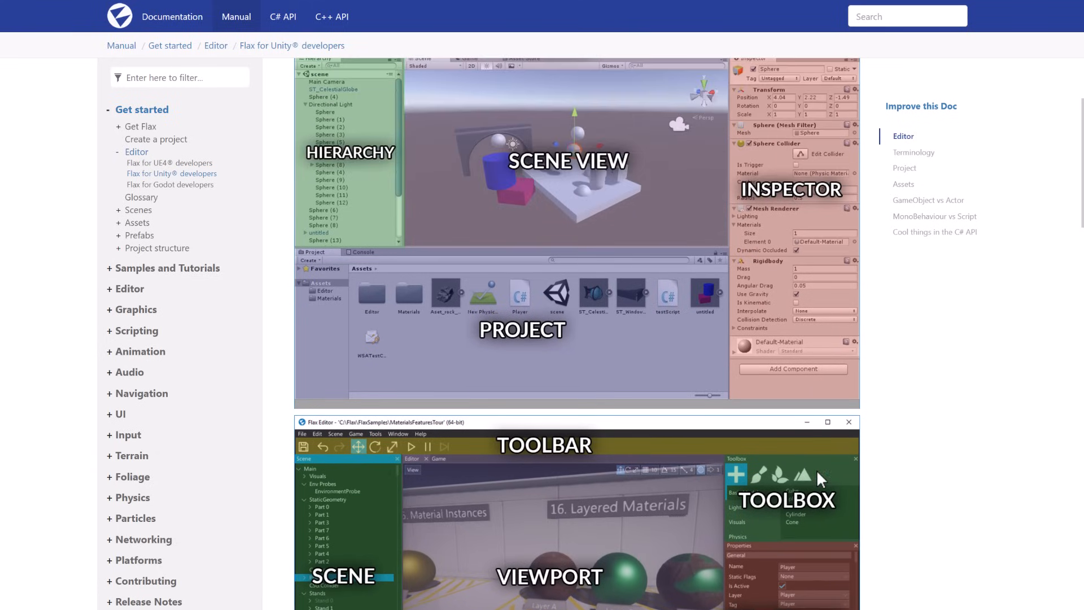
pyautogui.scroll(1, 793, 211)
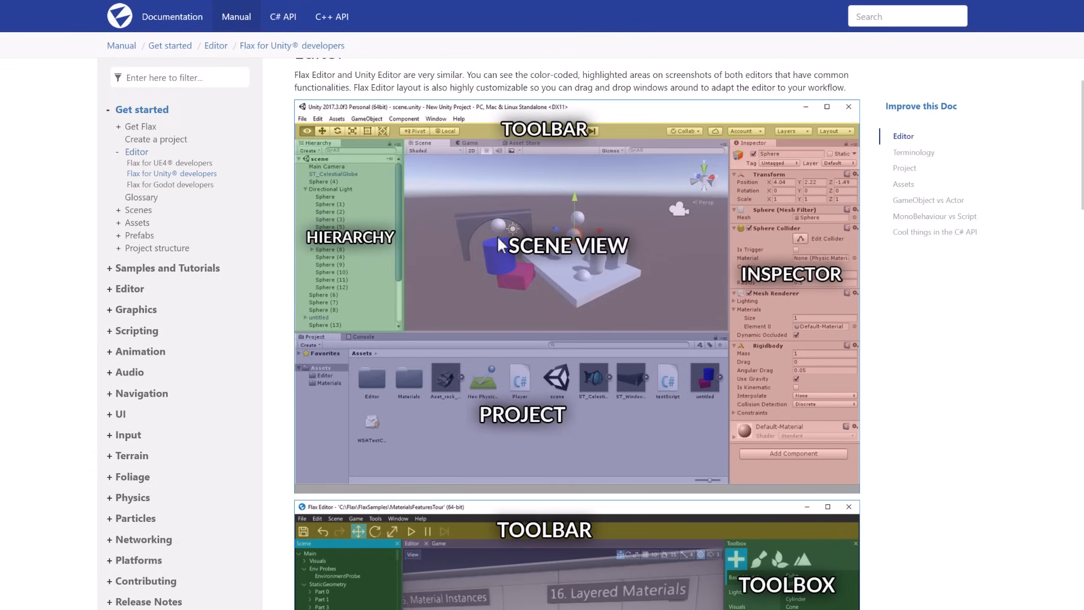
pyautogui.scroll(-8, 641, 341)
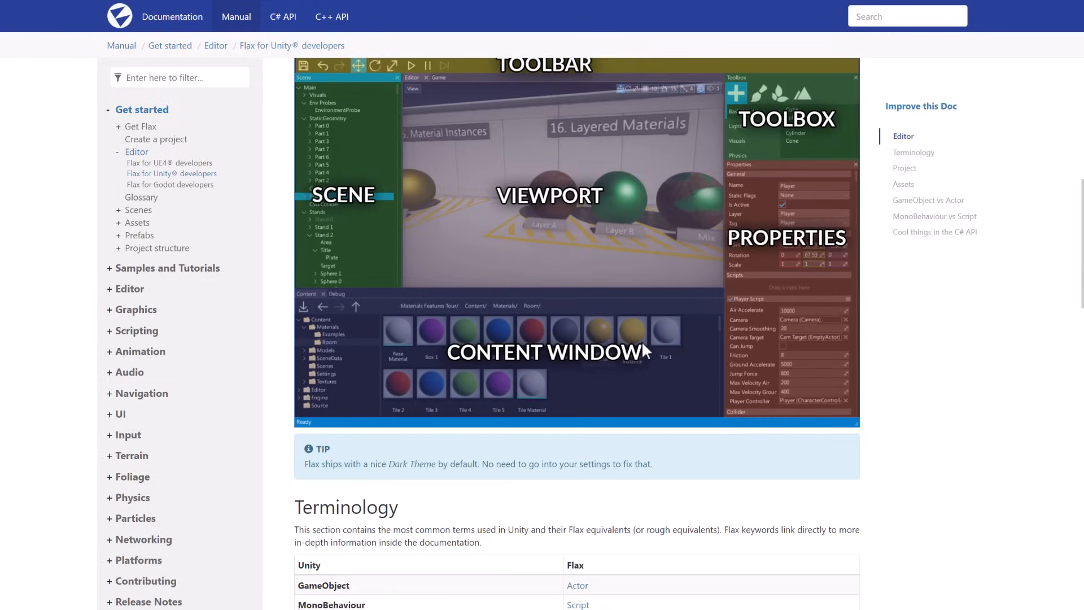
# Read the Unity-to-Flax Terminology table and the GameObject vs Actor and MonoBehaviour vs Script sections with their code examples.
pyautogui.scroll(-1, 642, 341)
pyautogui.scroll(-4, 642, 340)
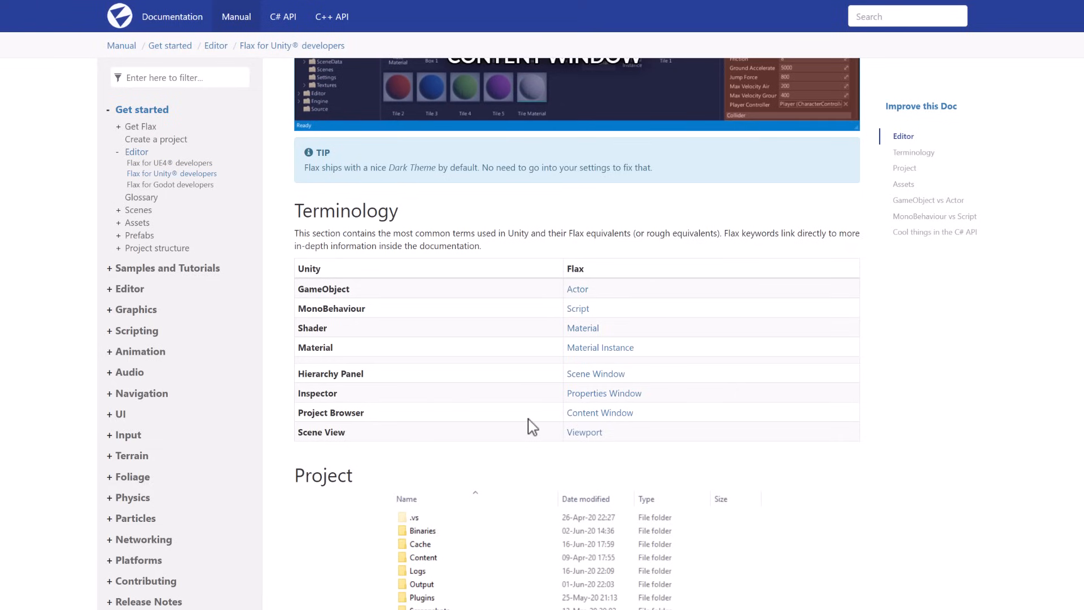
pyautogui.scroll(-11, 532, 428)
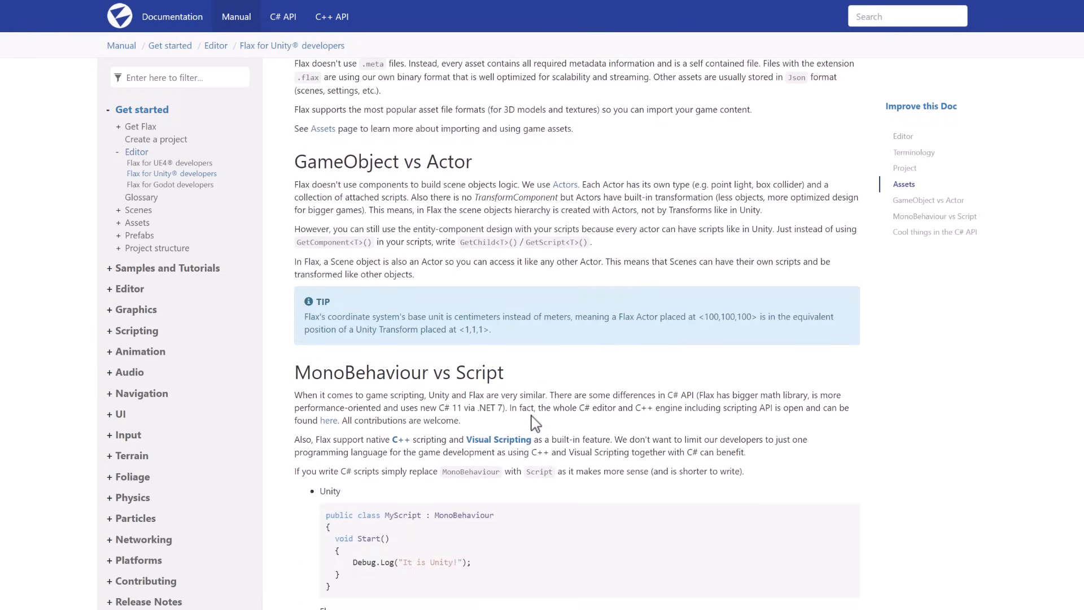
pyautogui.scroll(-7, 535, 421)
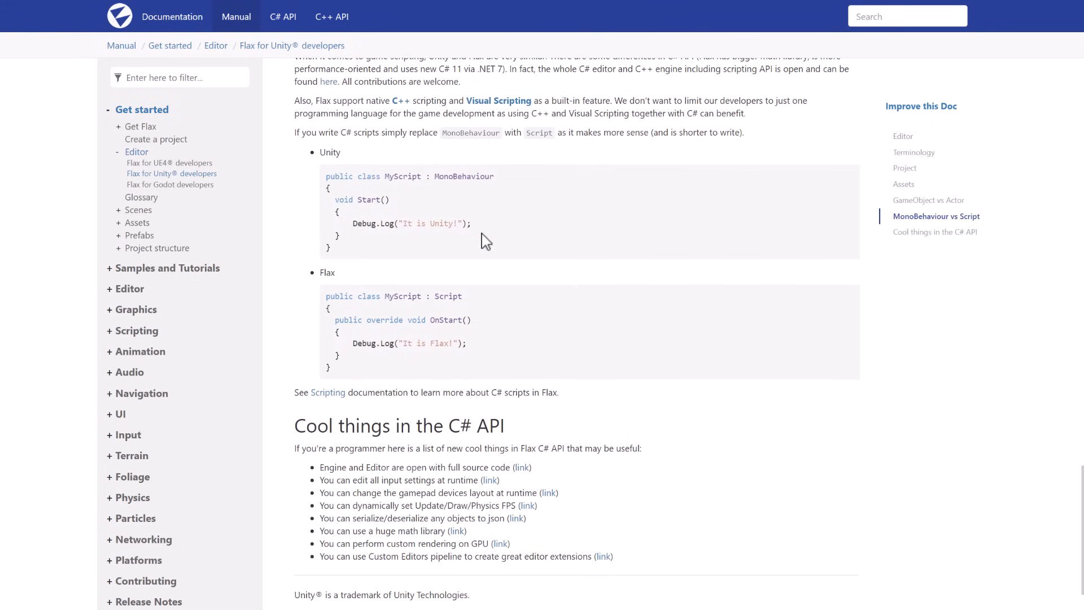
pyautogui.scroll(3, 539, 241)
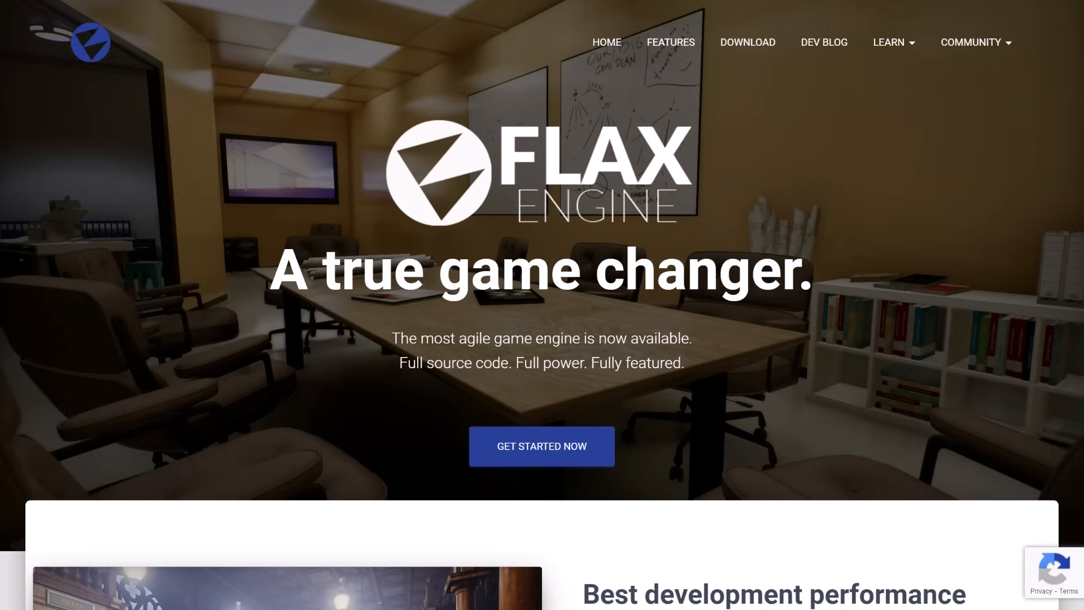
# Skim the Flax Engine website's home page and open the Features page to check the "Get Started Now!" licensing terms.
pyautogui.scroll(-20, 528, 308)
pyautogui.scroll(15, 539, 327)
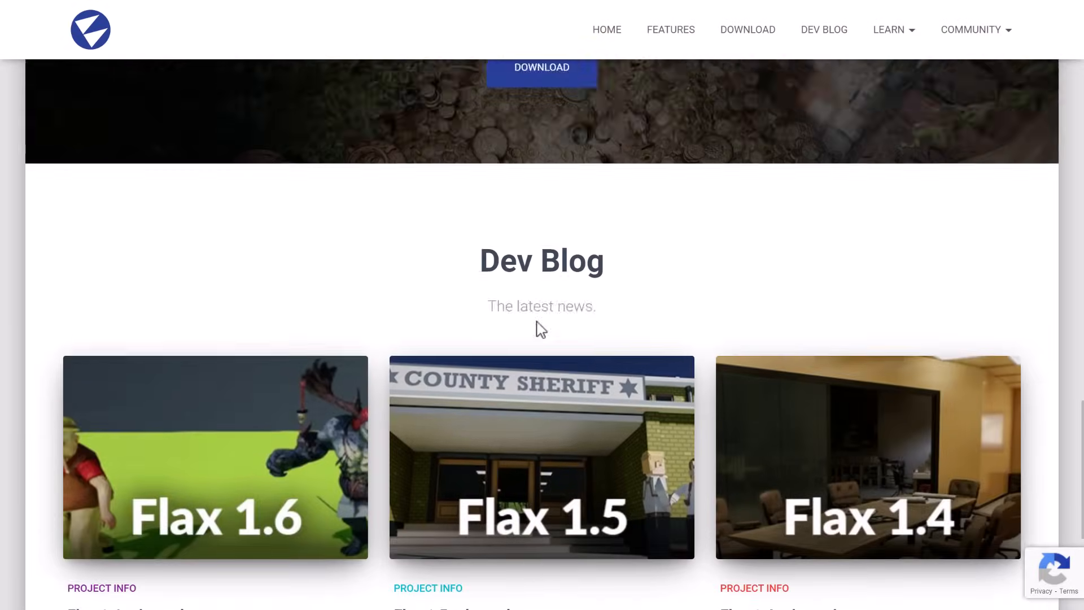
pyautogui.scroll(10, 540, 329)
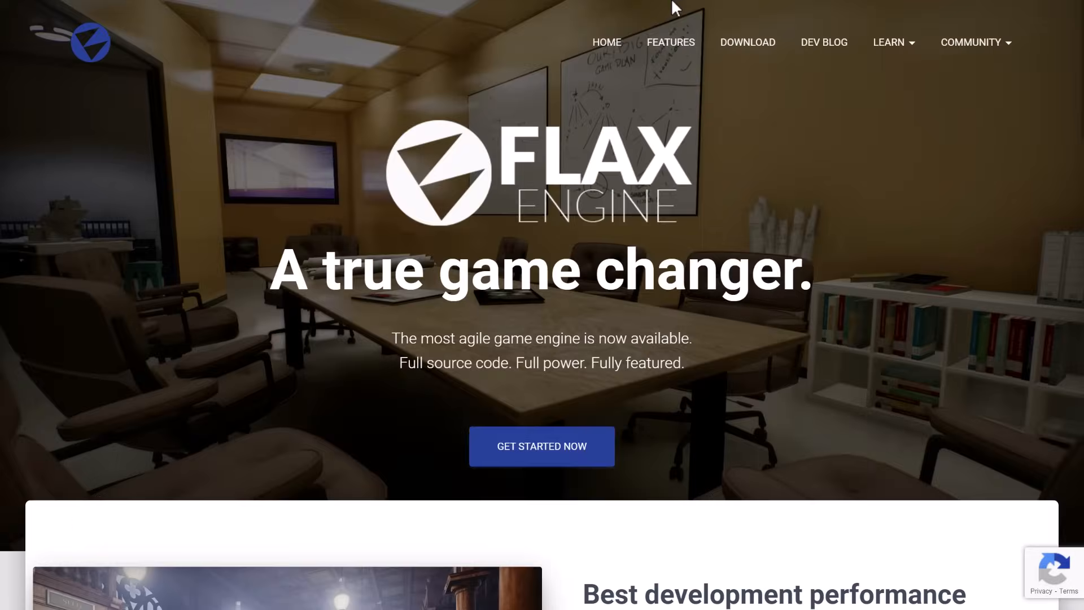
pyautogui.click(672, 32)
pyautogui.scroll(-20, 592, 480)
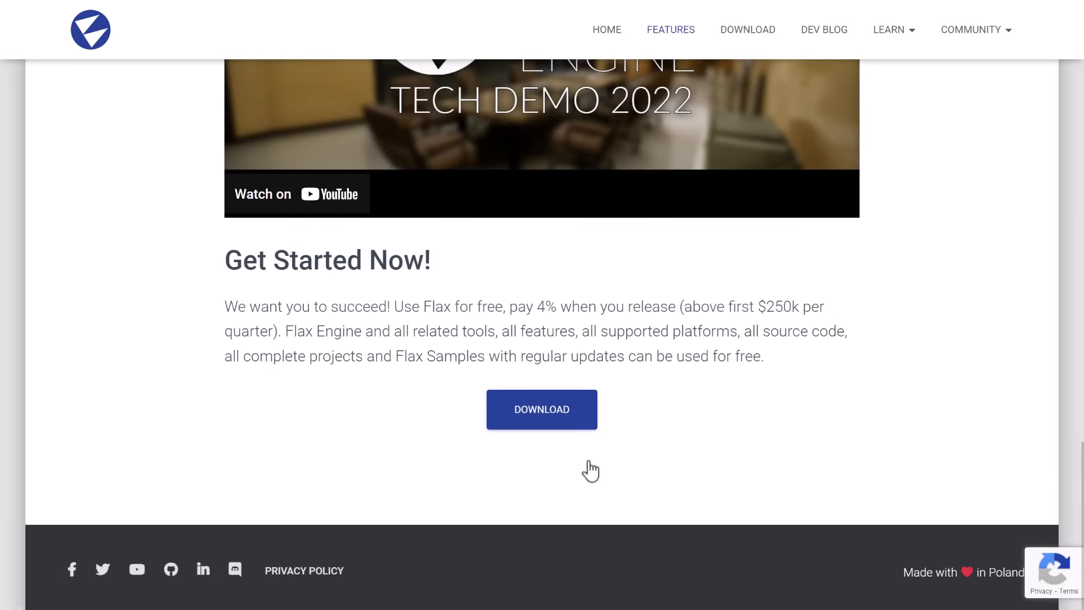